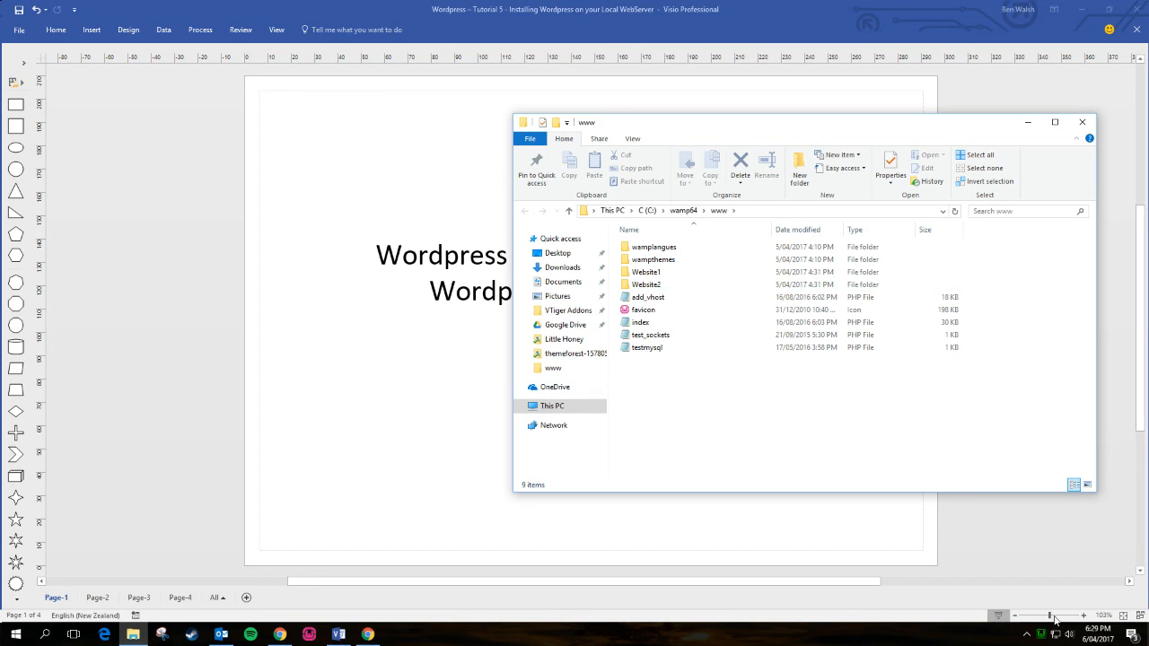
# - Open the WAMPServer localhost homepage in Internet Explorer from the WAMP tray menu
pyautogui.click(1040, 633)
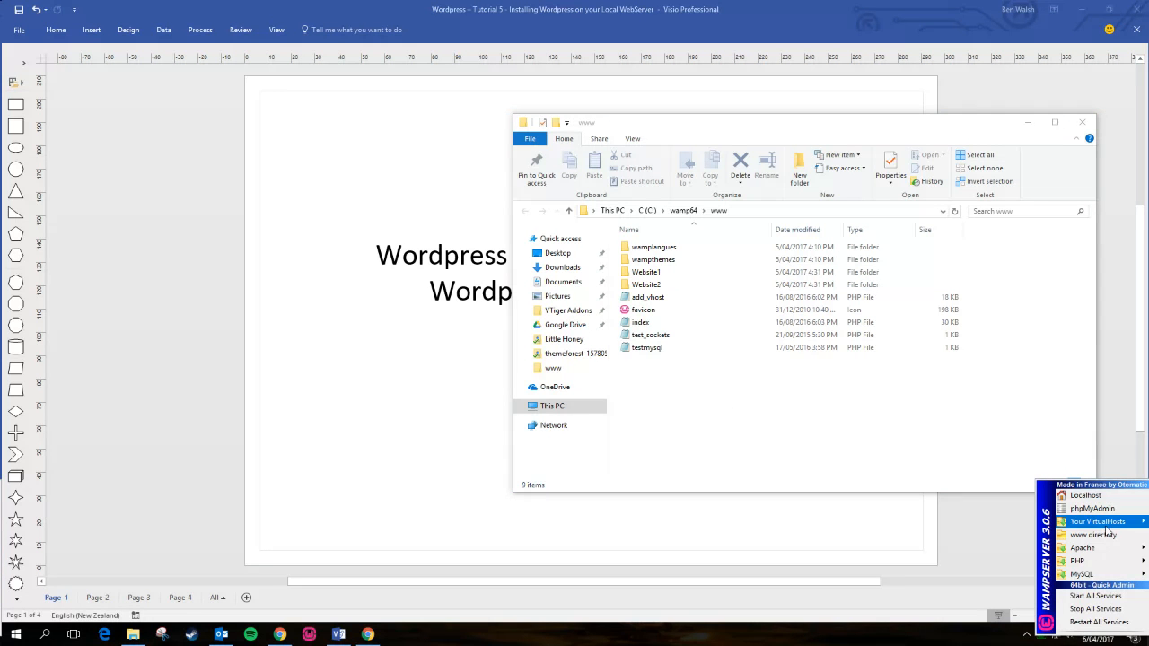
pyautogui.click(1085, 495)
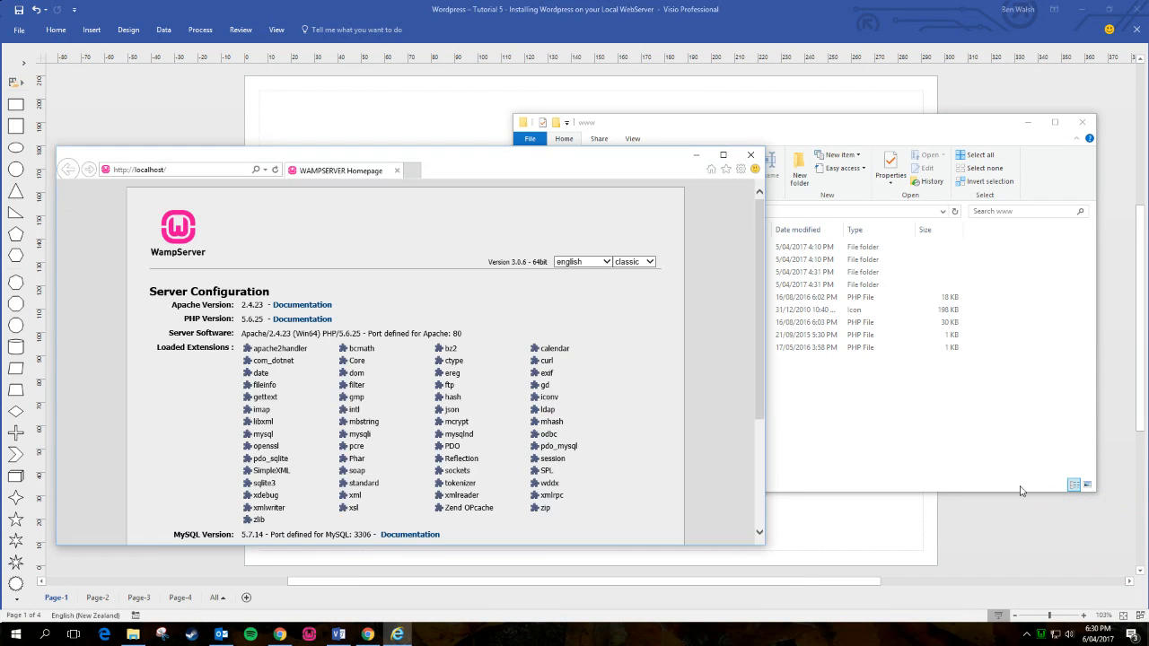
pyautogui.moveTo(578, 162); pyautogui.dragTo(605, 167)
pyautogui.click(825, 129)
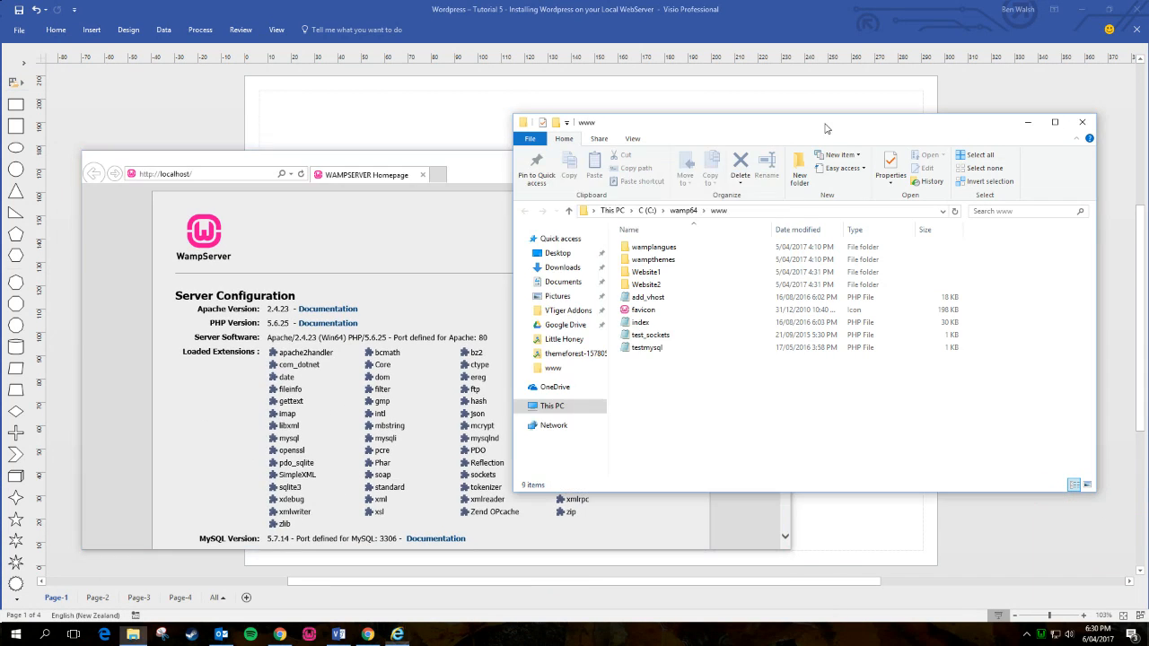
pyautogui.scroll(-3, 328, 314)
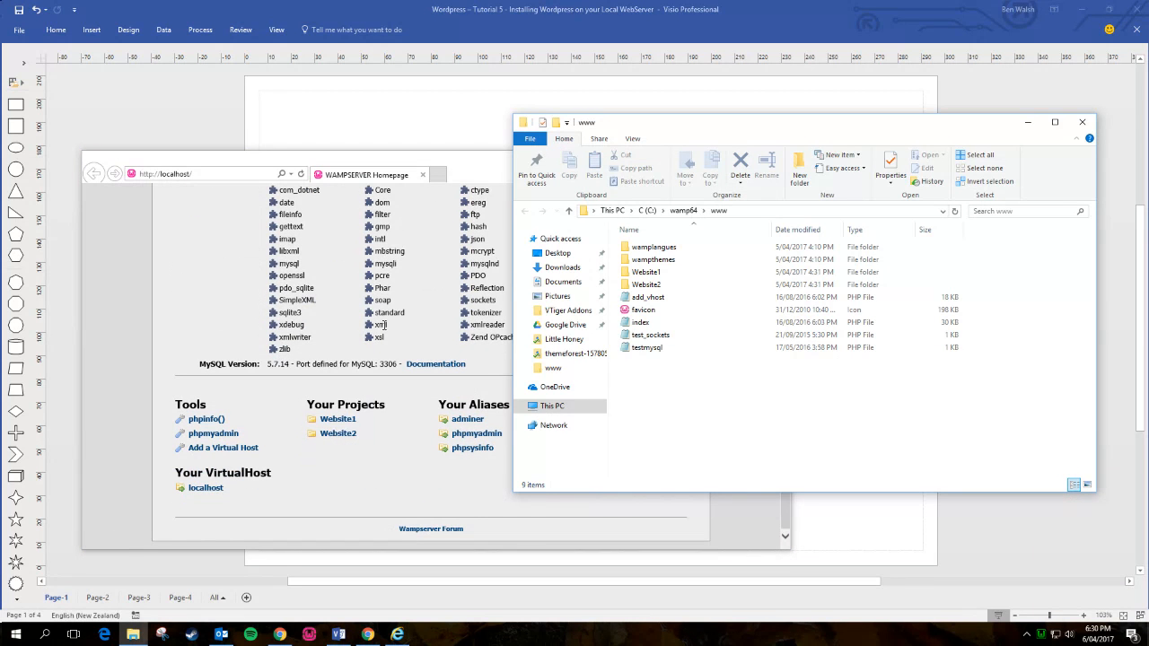
# - Open the Website1 project in the browser and its folder in Explorer, then return to the homepage
pyautogui.click(343, 425)
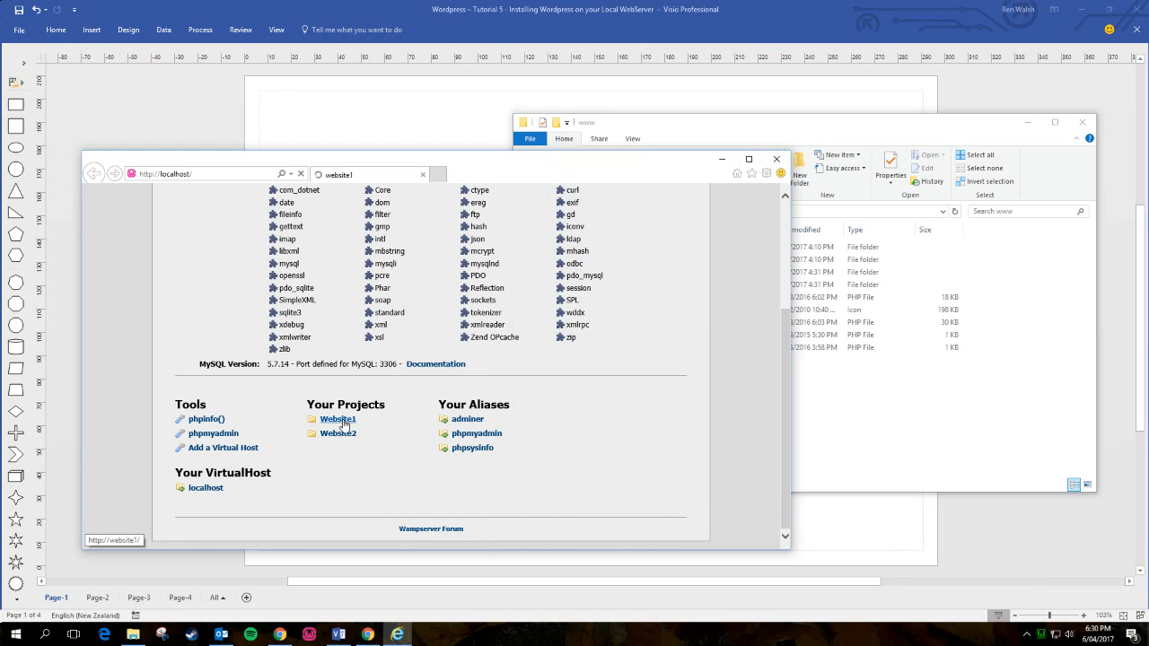
pyautogui.click(817, 446)
pyautogui.doubleClick(635, 274)
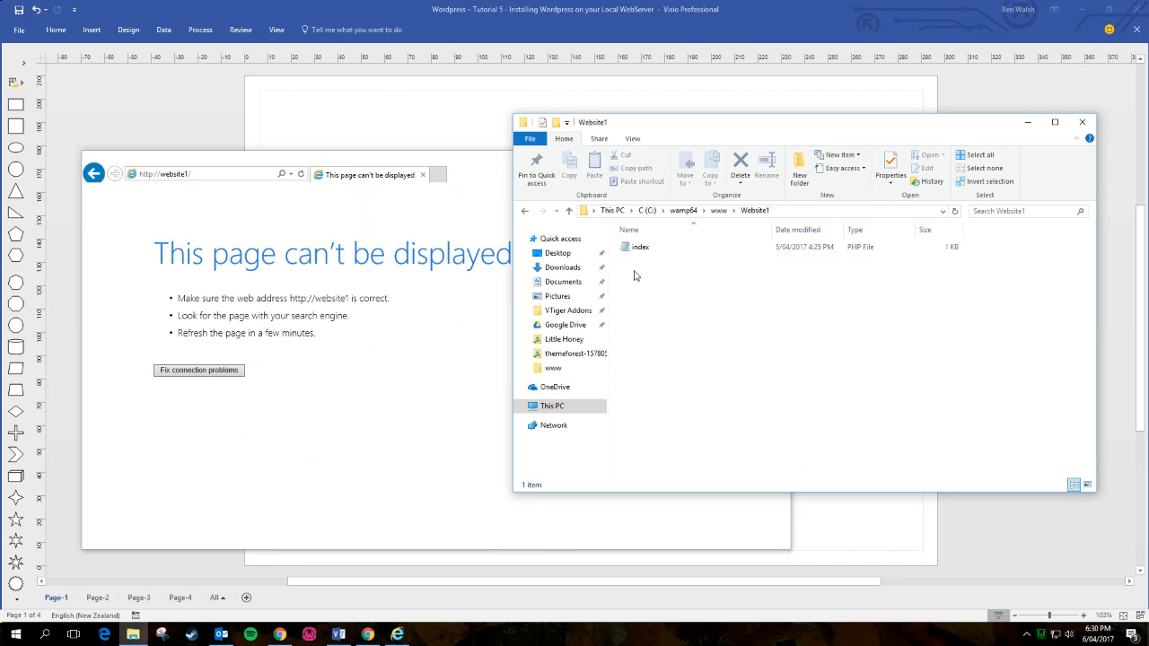
pyautogui.click(94, 175)
pyautogui.scroll(-3, 400, 337)
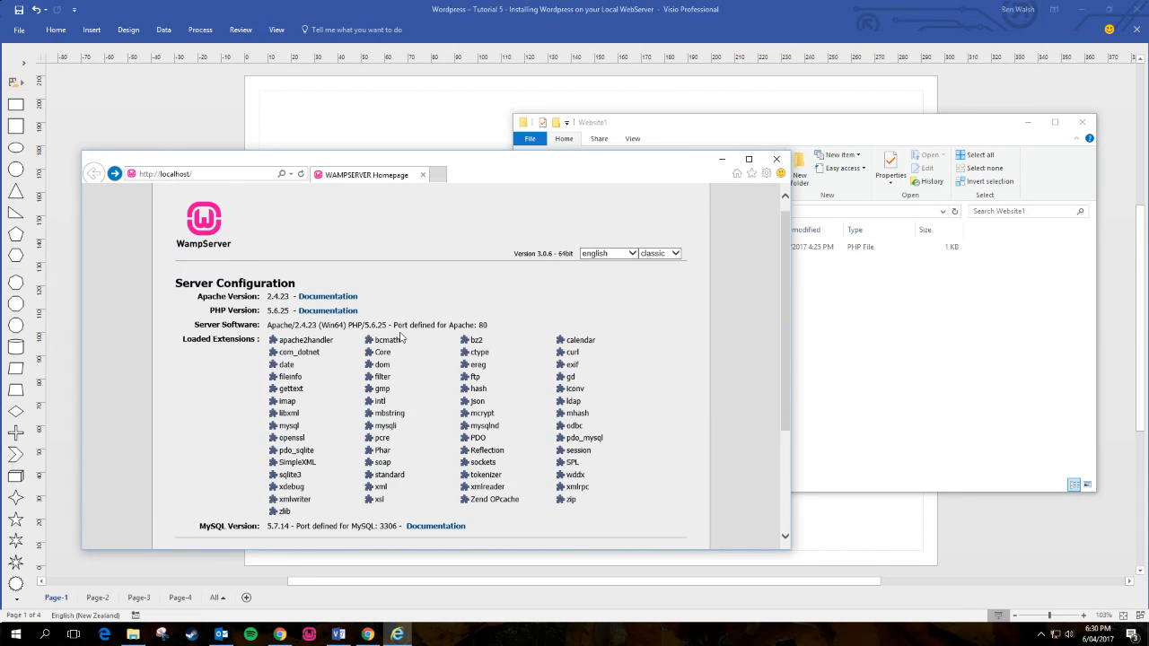
# - Take the Explorer window back up to the www folder and bring Internet Explorer to the front
pyautogui.click(872, 376)
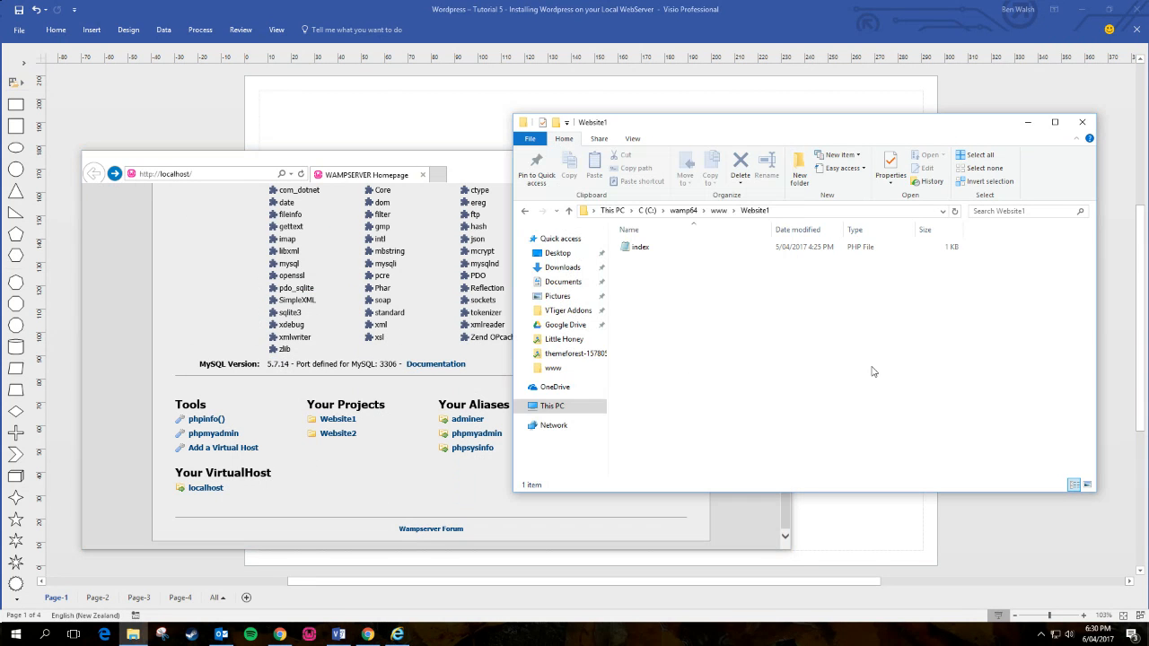
pyautogui.click(719, 210)
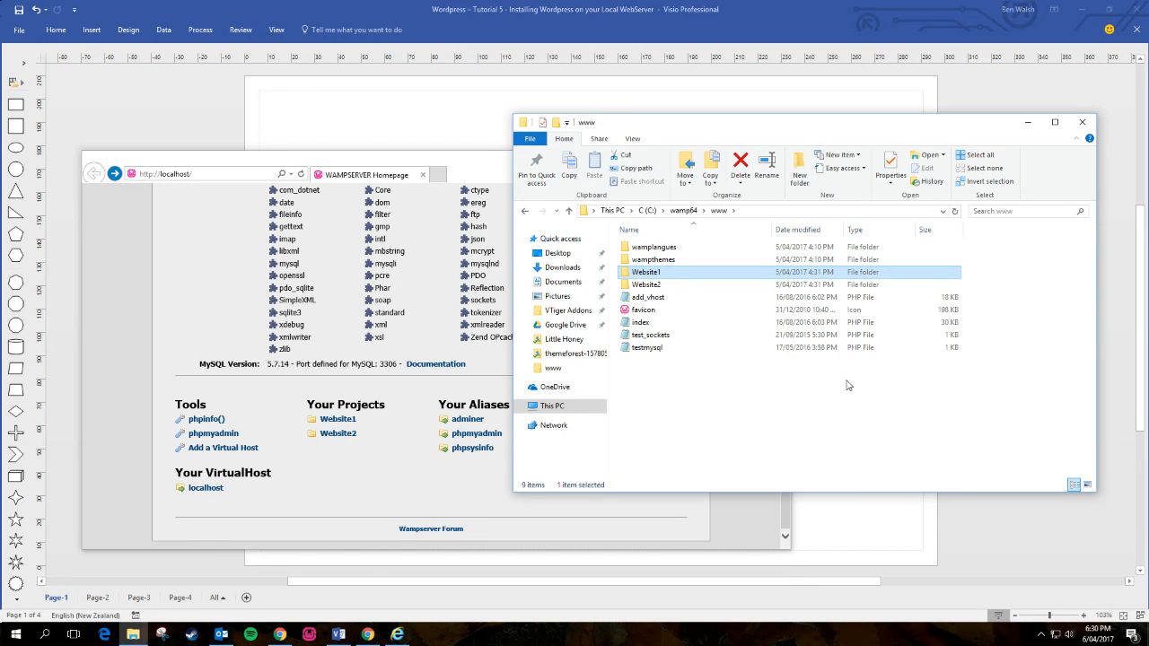
pyautogui.click(819, 409)
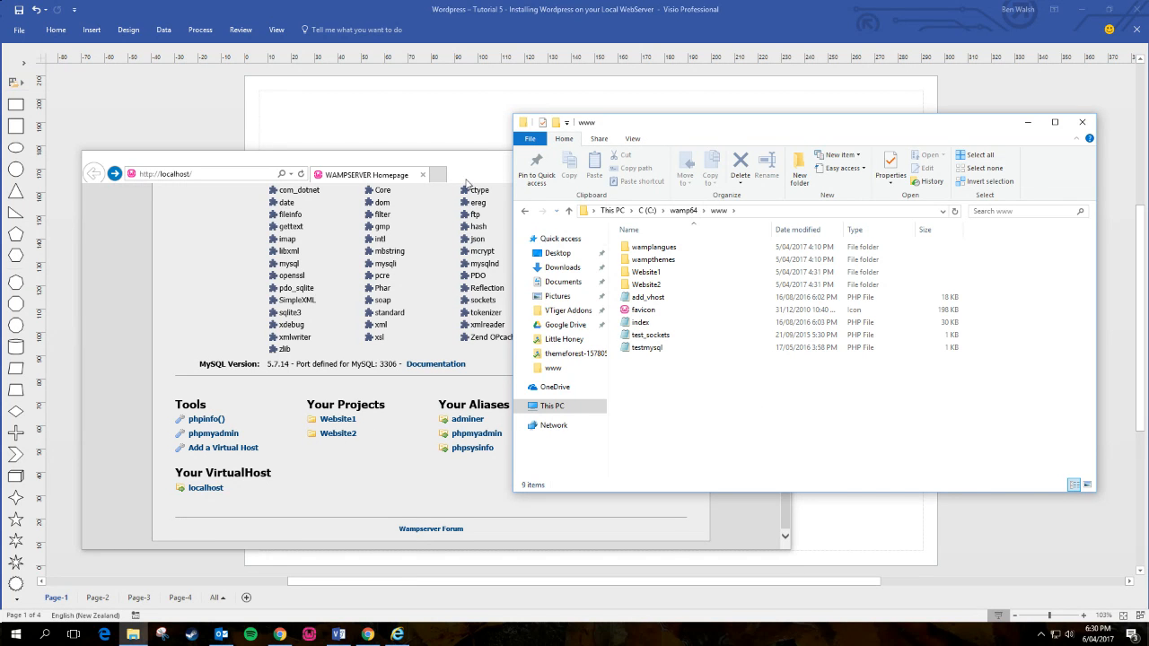
pyautogui.click(439, 507)
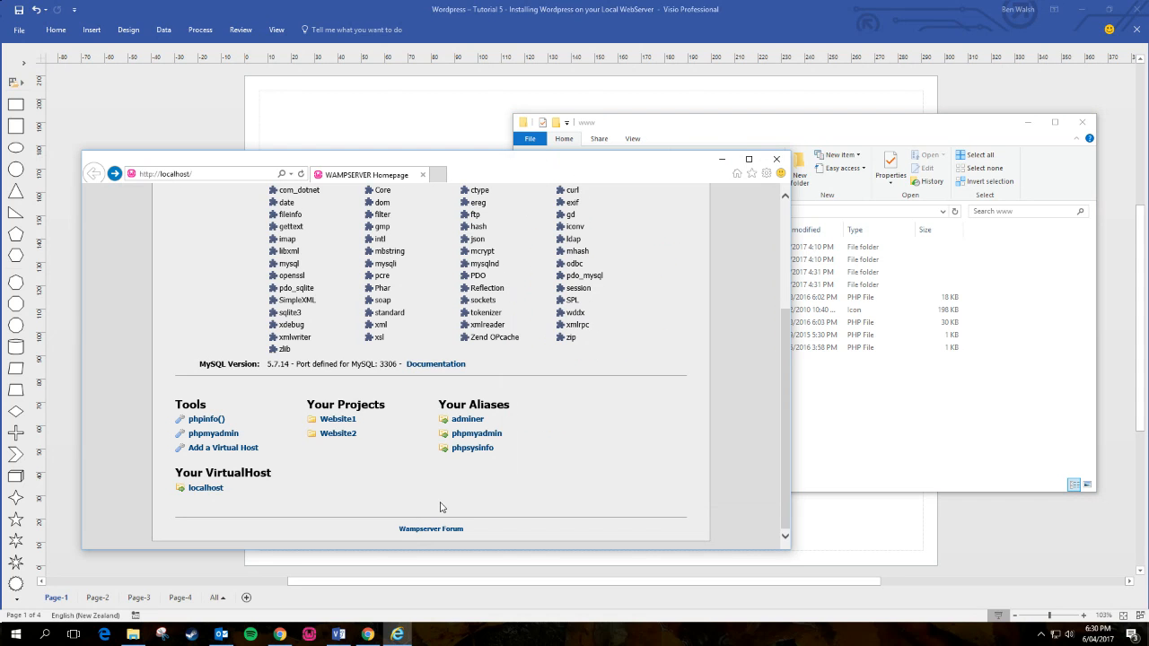
# - Search Google in Chrome for 'wordpress org' and go to WordPress.org's Download WordPress page
pyautogui.click(368, 634)
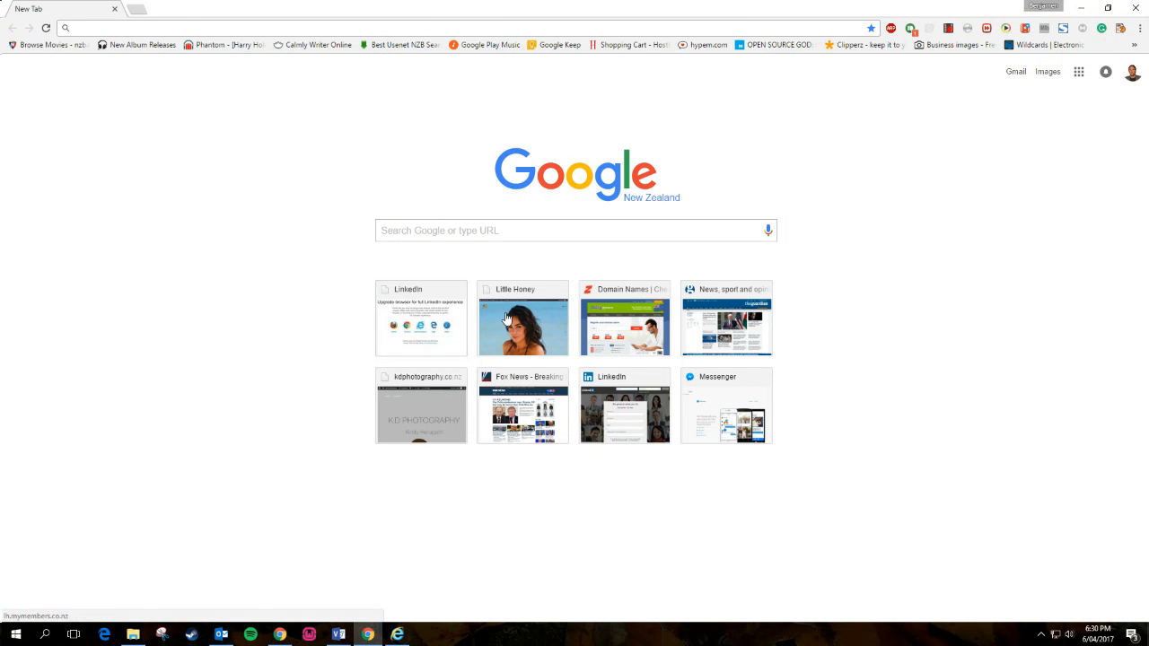
pyautogui.click(479, 232)
pyautogui.write('wordpre')
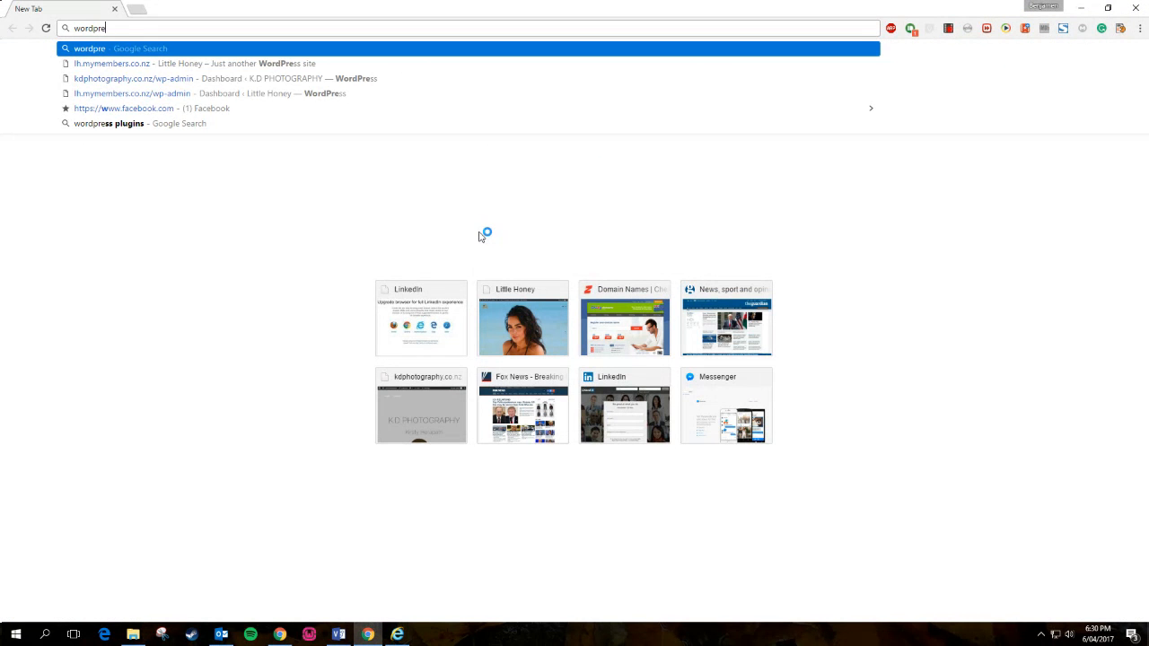
pyautogui.write('ss')
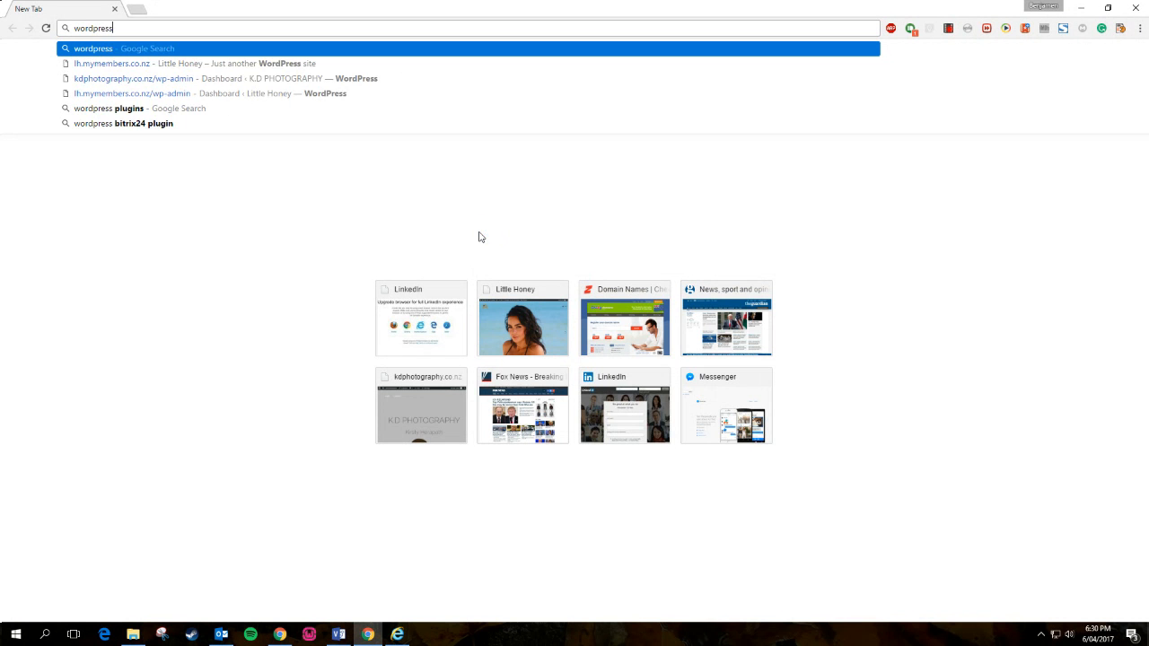
pyautogui.write(' org')
pyautogui.press('Return')
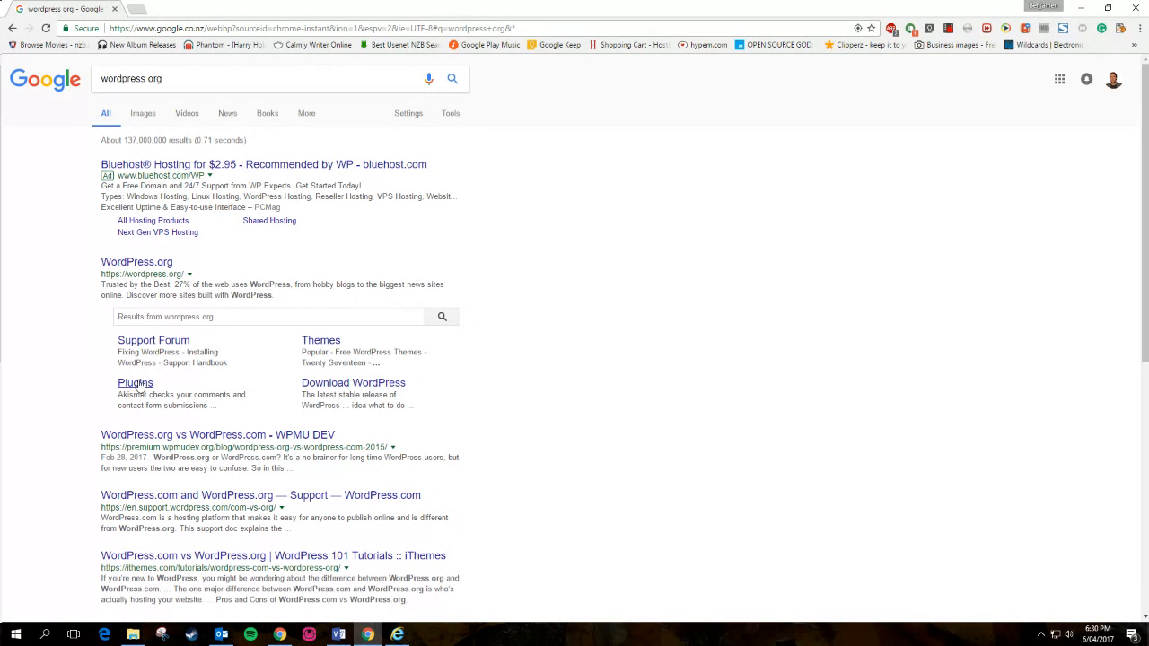
pyautogui.click(135, 264)
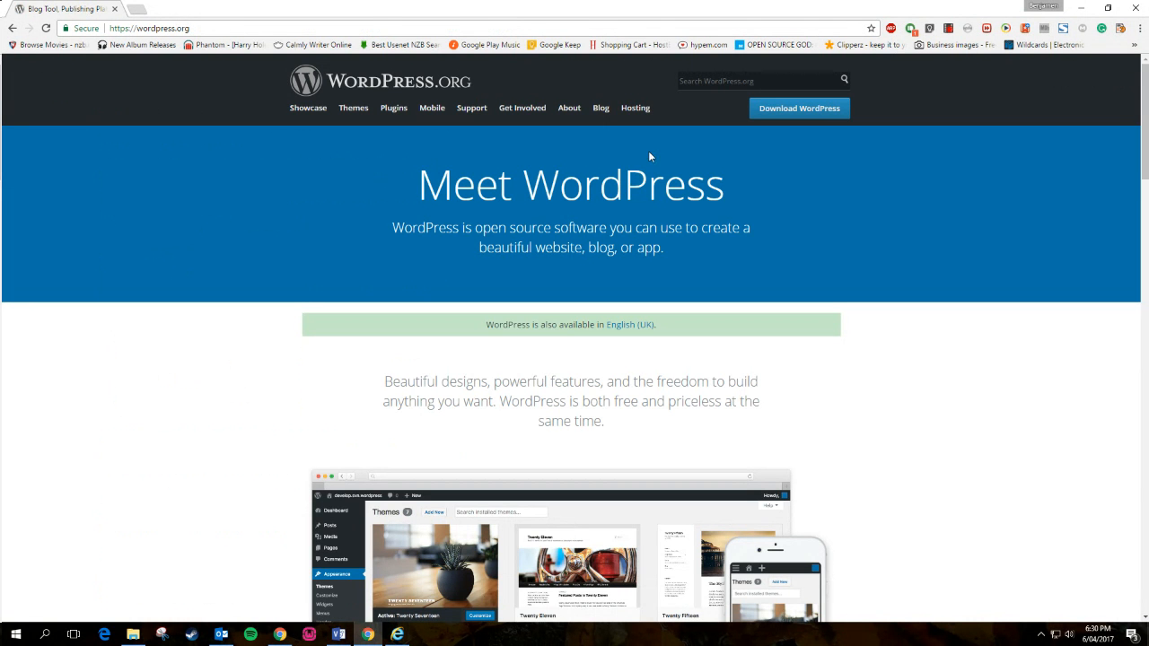
pyautogui.click(788, 114)
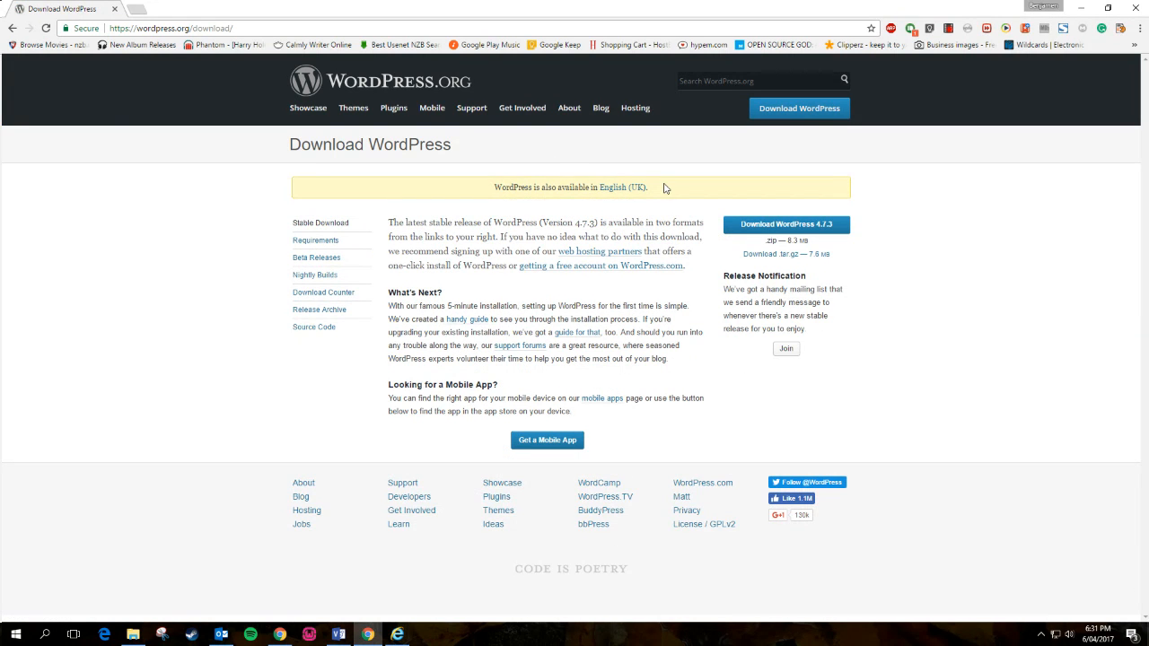
# - Start downloading the WordPress 4.7.3 zip and browse This PC to the C: drive's wamp folder
pyautogui.click(792, 226)
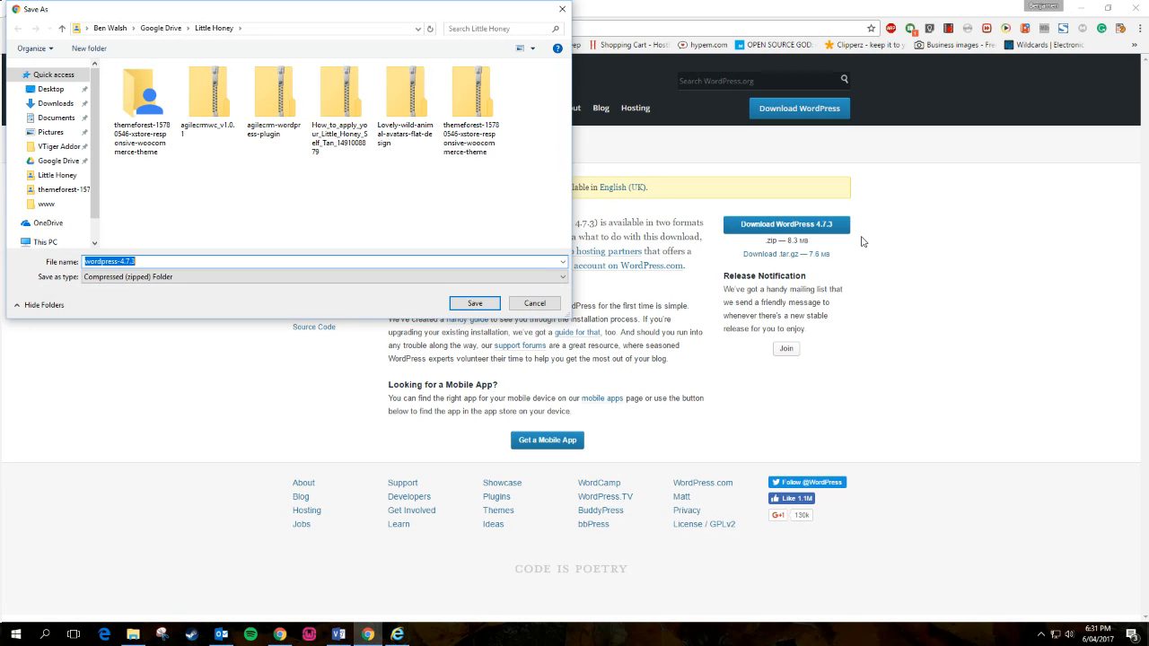
pyautogui.click(45, 204)
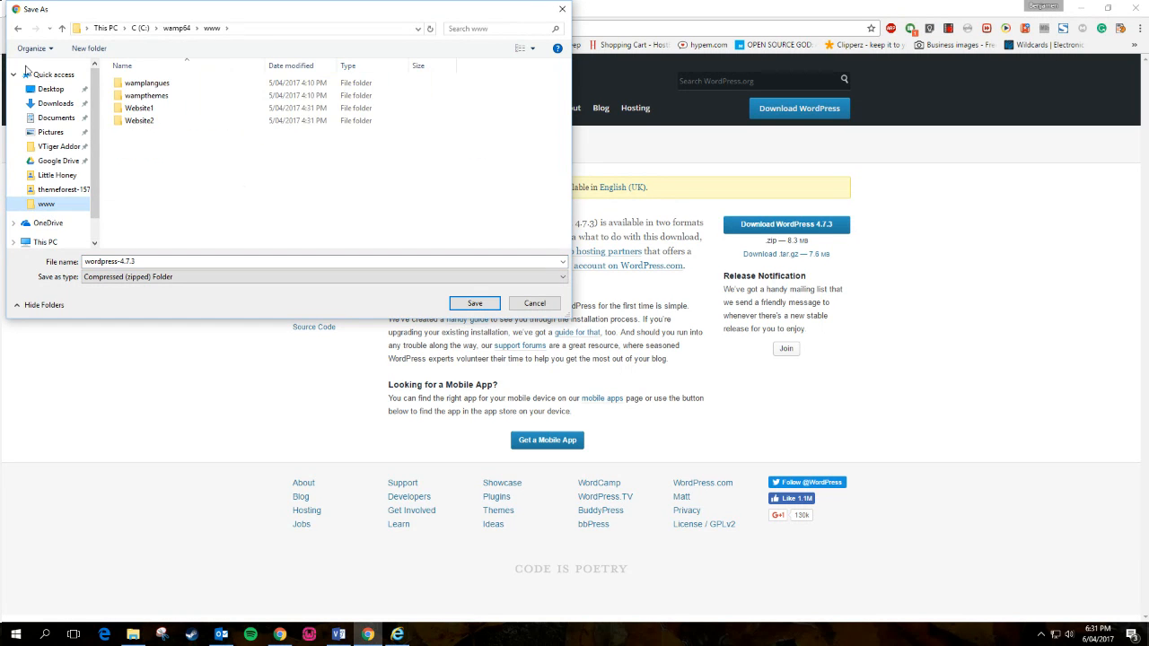
pyautogui.click(255, 28)
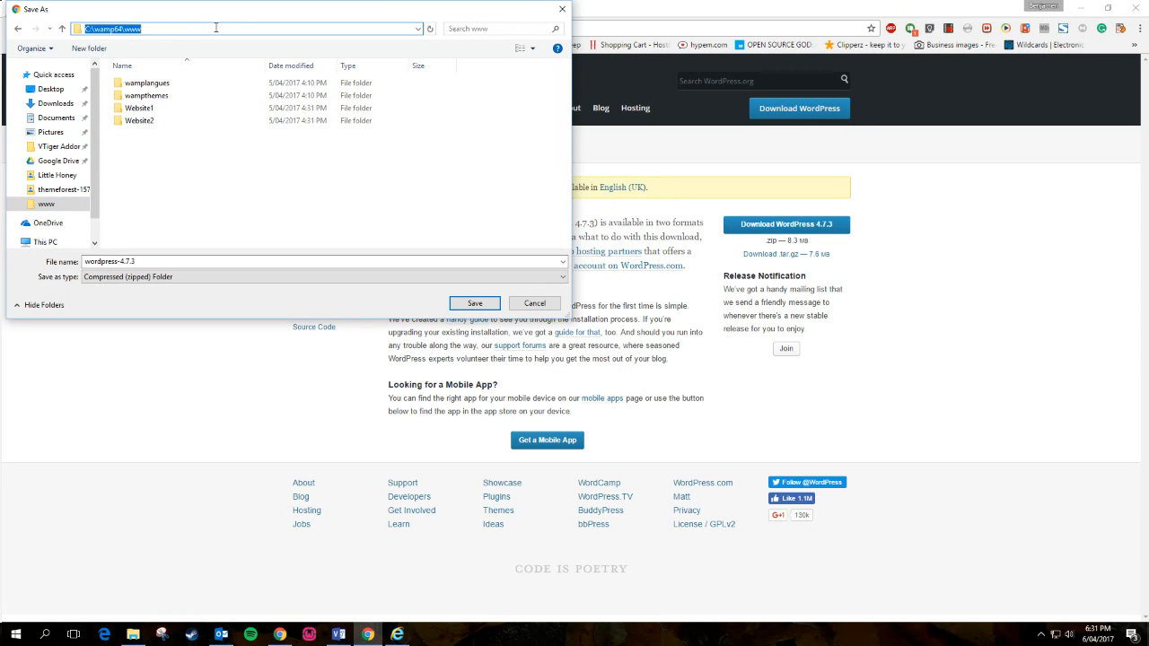
pyautogui.click(44, 241)
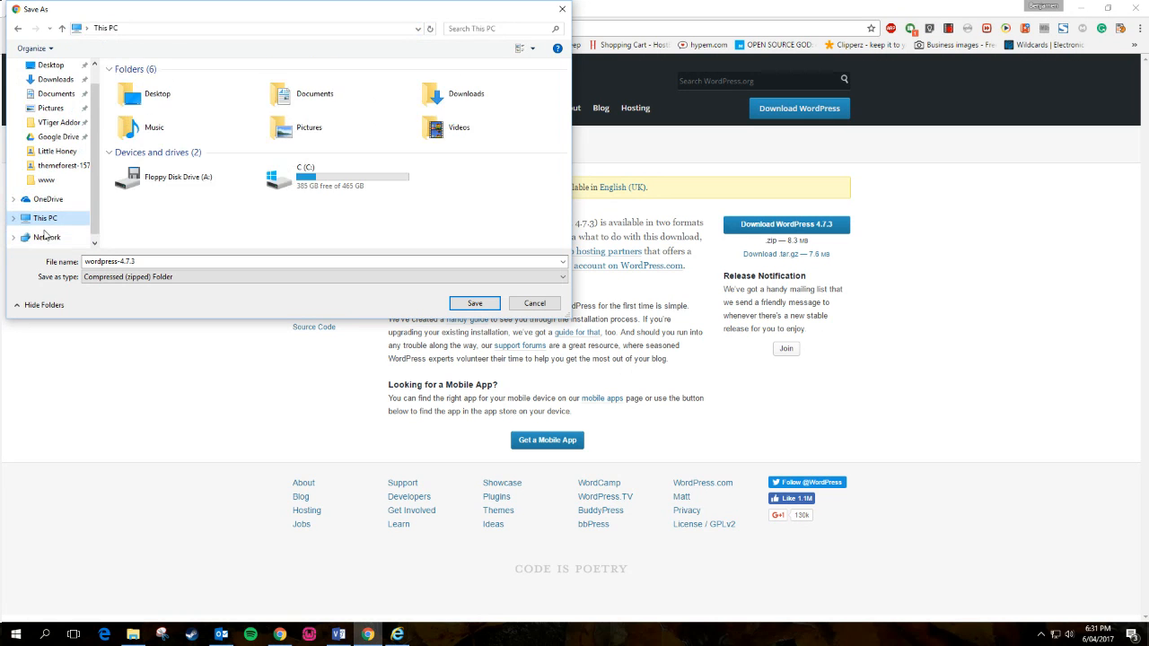
pyautogui.doubleClick(285, 176)
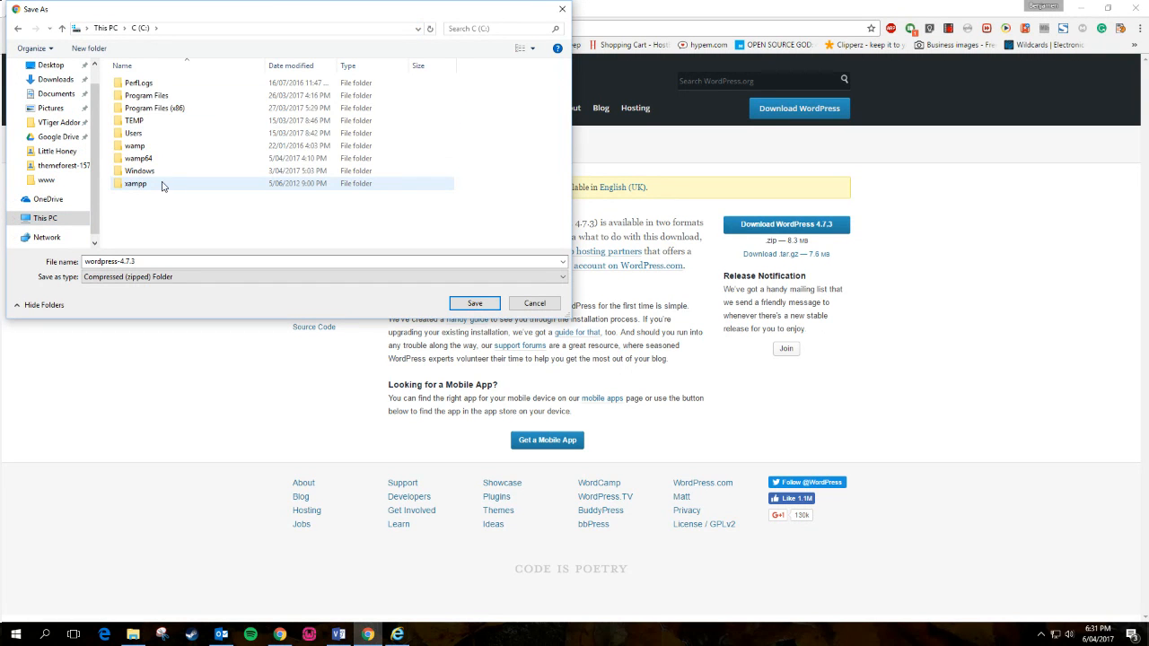
pyautogui.doubleClick(135, 145)
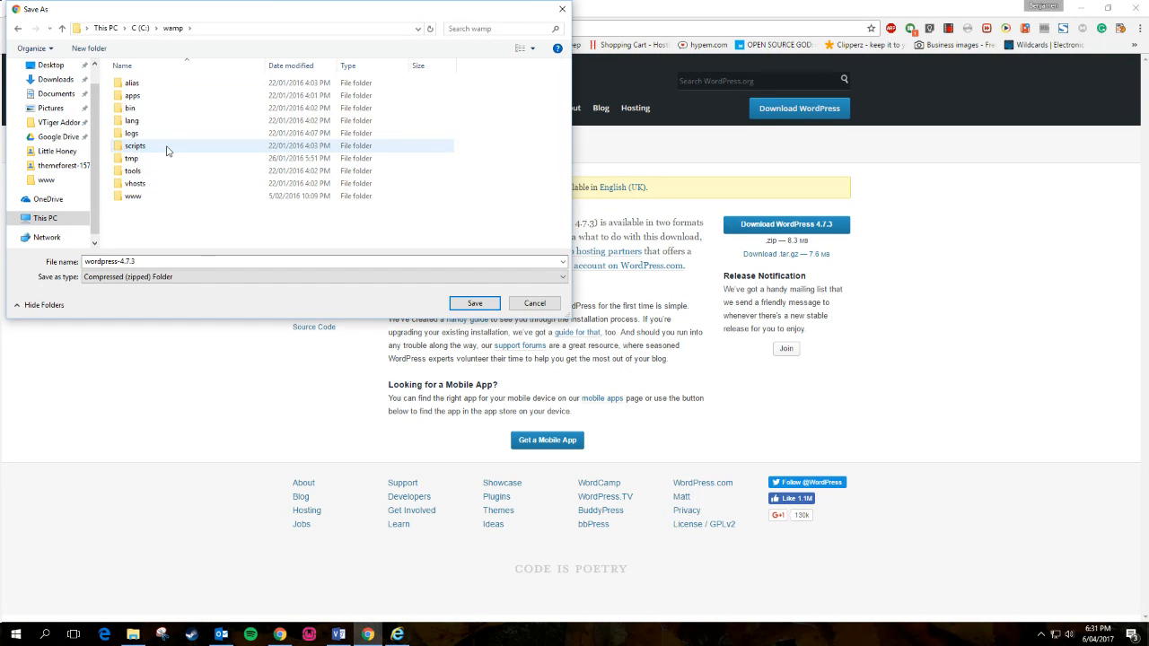
# - Go to C:\wamp64\www and save wordpress-4.7.3.zip there
pyautogui.click(218, 30)
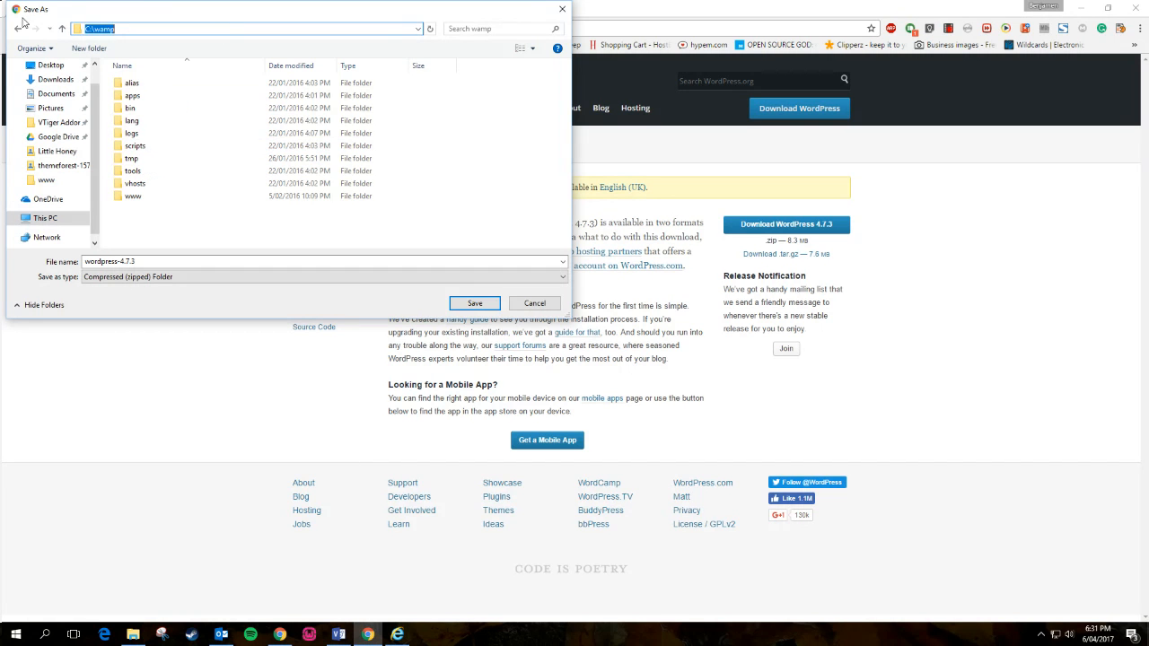
pyautogui.click(20, 29)
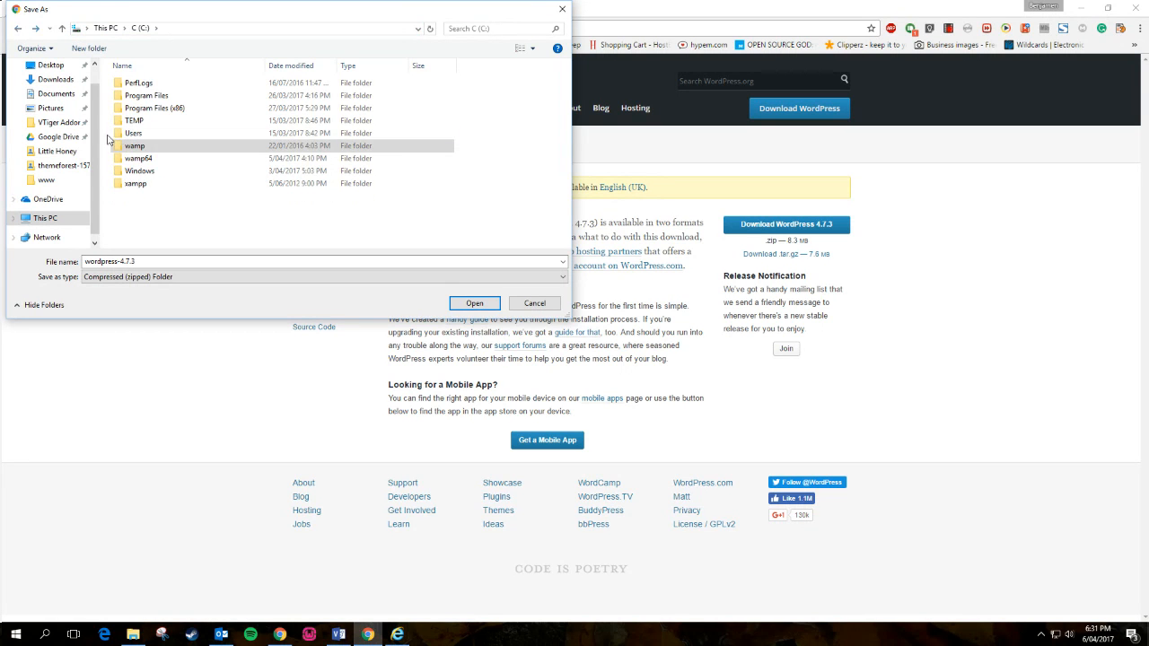
pyautogui.click(139, 150)
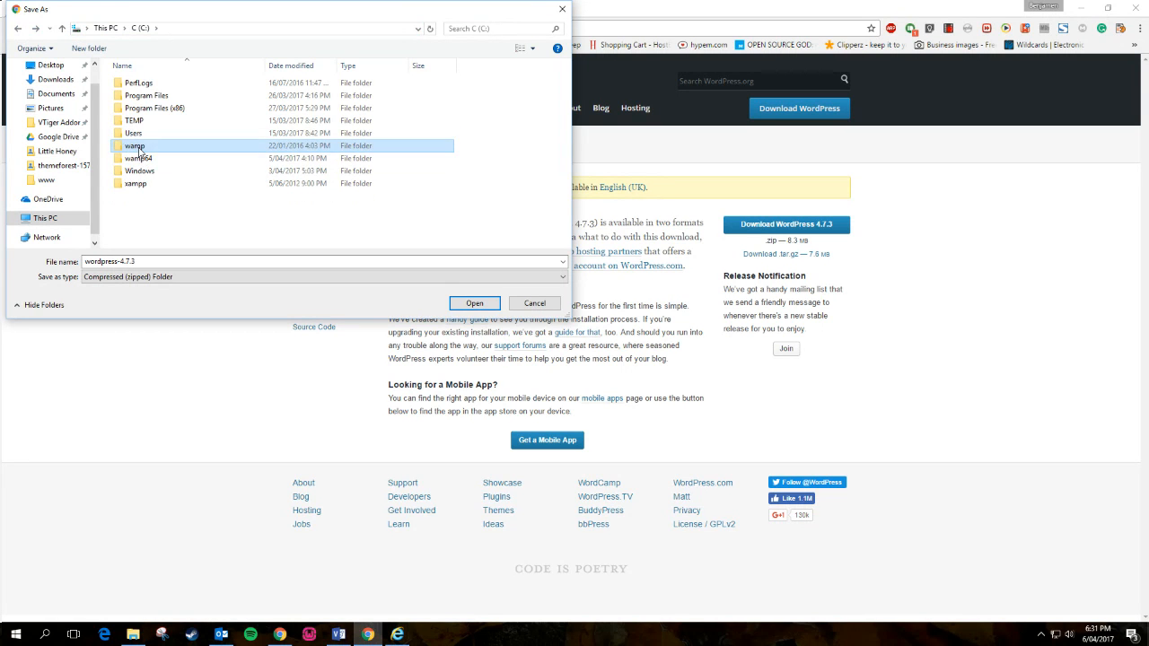
pyautogui.doubleClick(139, 158)
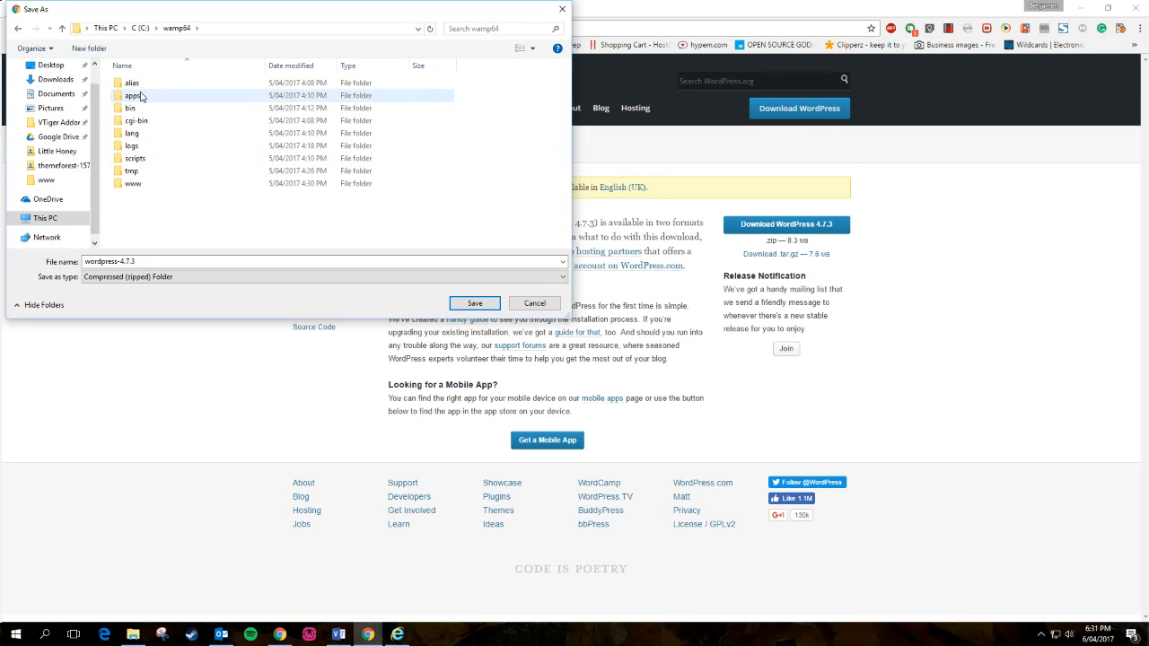
pyautogui.doubleClick(136, 183)
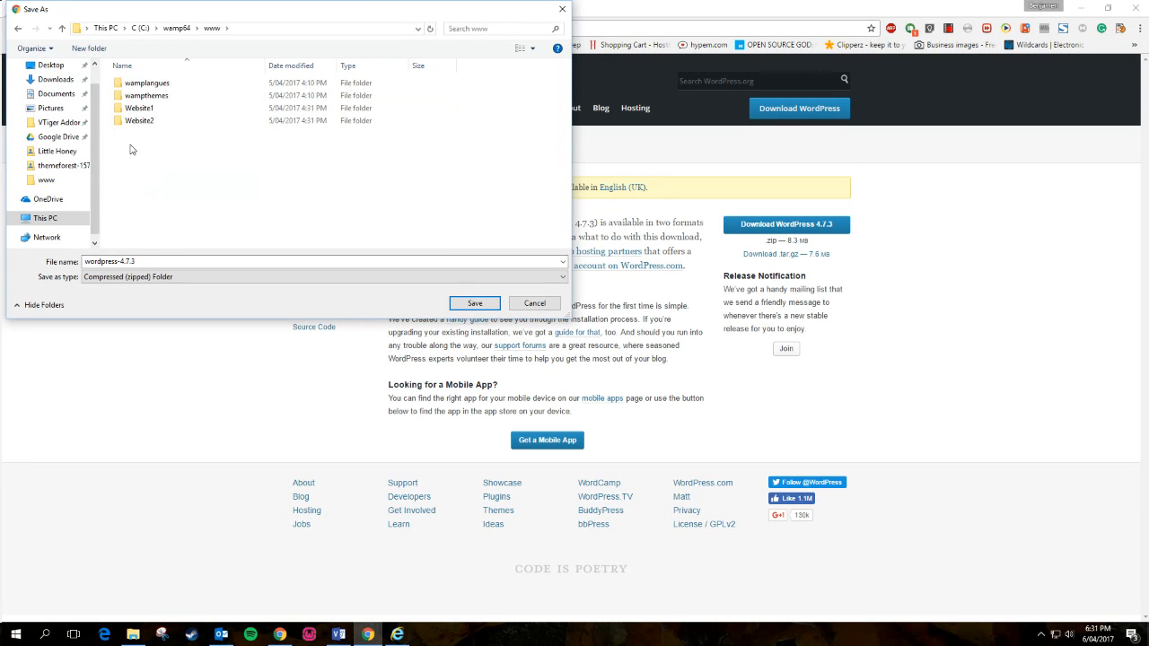
pyautogui.click(50, 183)
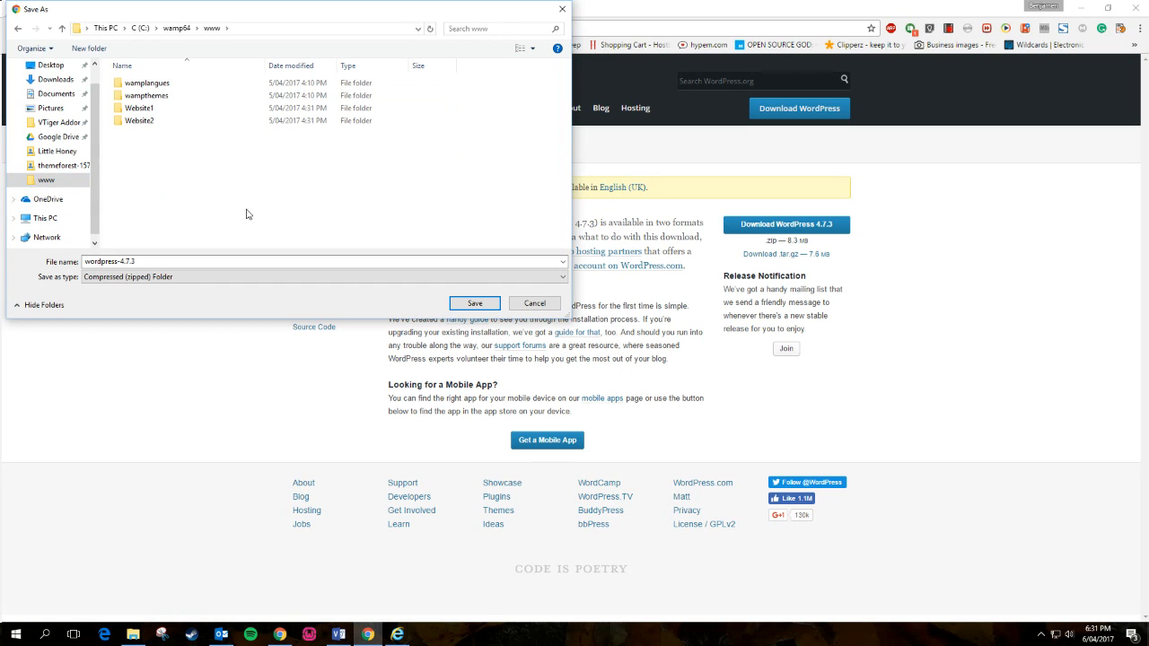
pyautogui.click(475, 304)
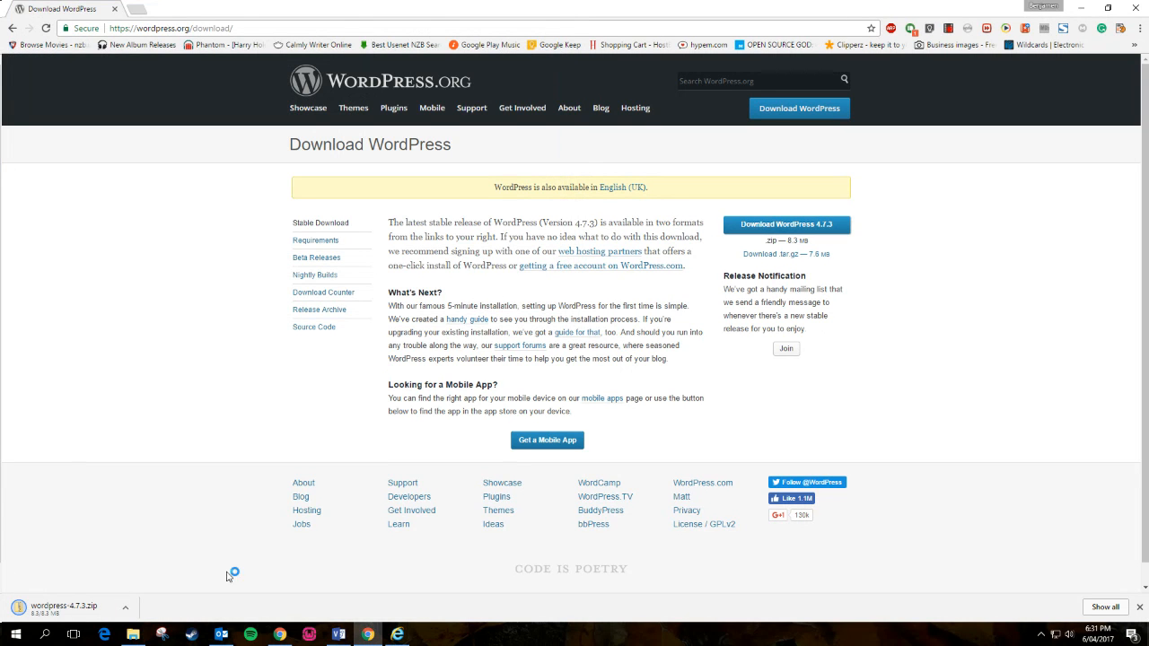
# - Extract wordpress-4.7.3.zip in www into a wordpress-4.7.3 folder using Extract all
pyautogui.click(135, 634)
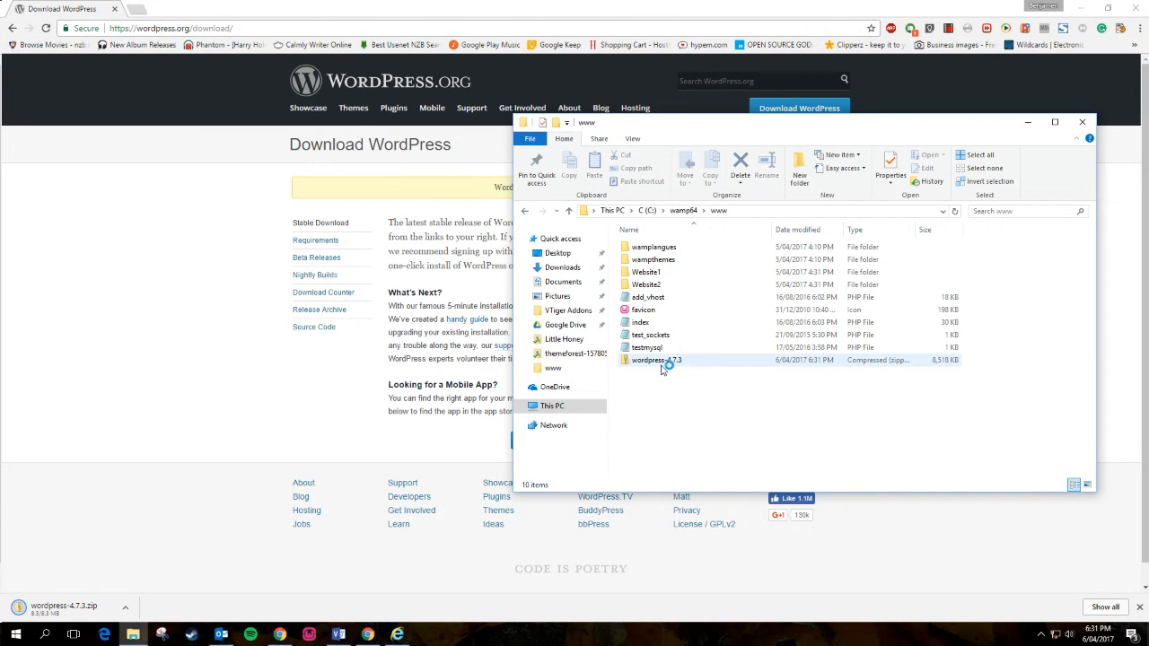
pyautogui.click(664, 360)
pyautogui.click(691, 139)
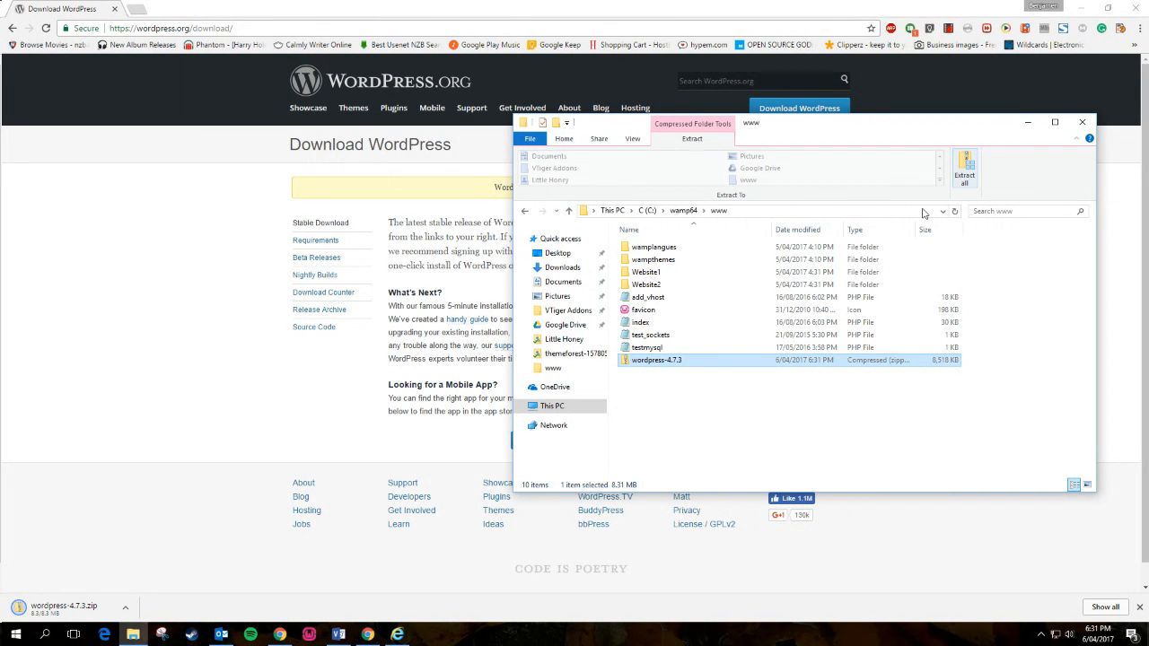
pyautogui.click(698, 427)
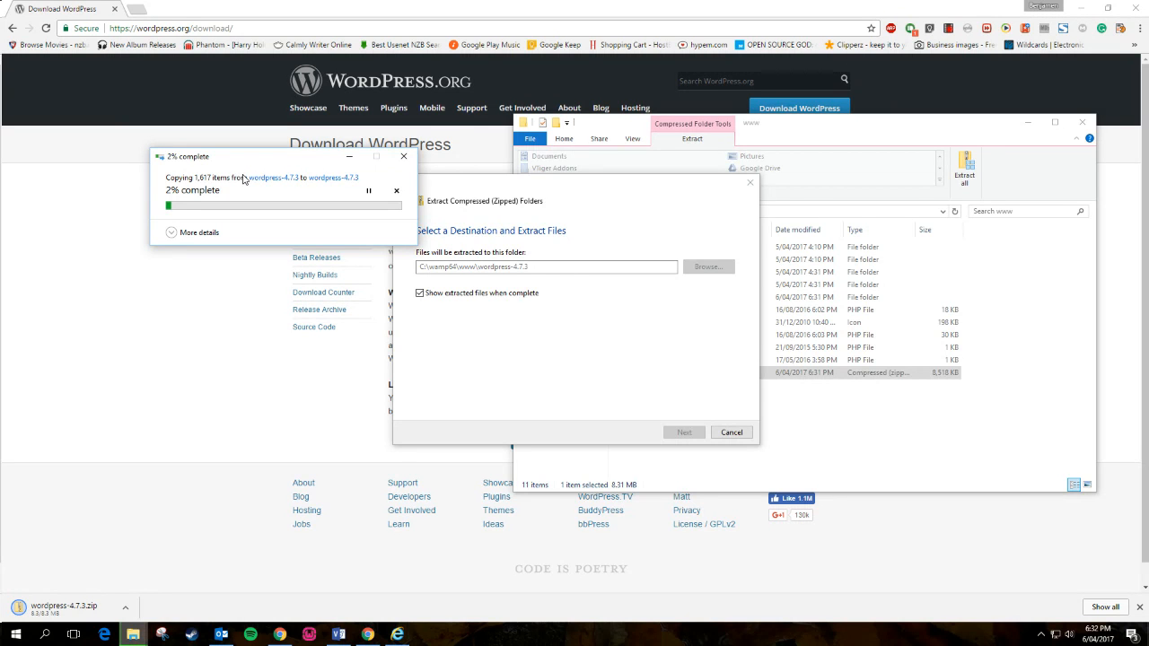
pyautogui.click(863, 435)
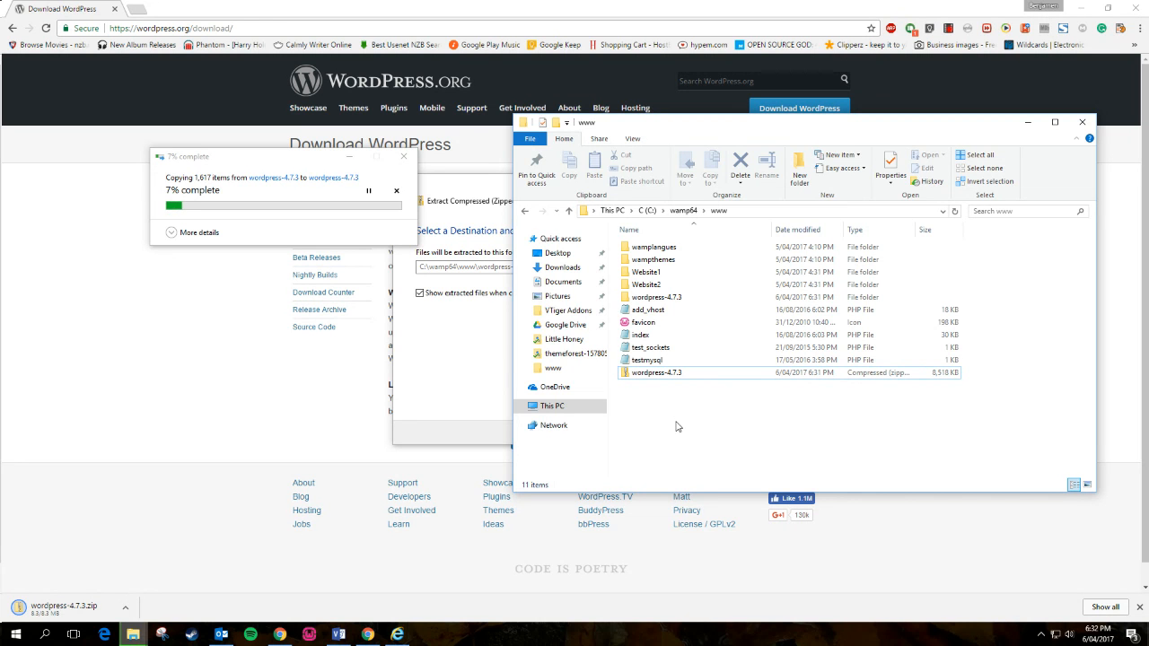
pyautogui.click(650, 381)
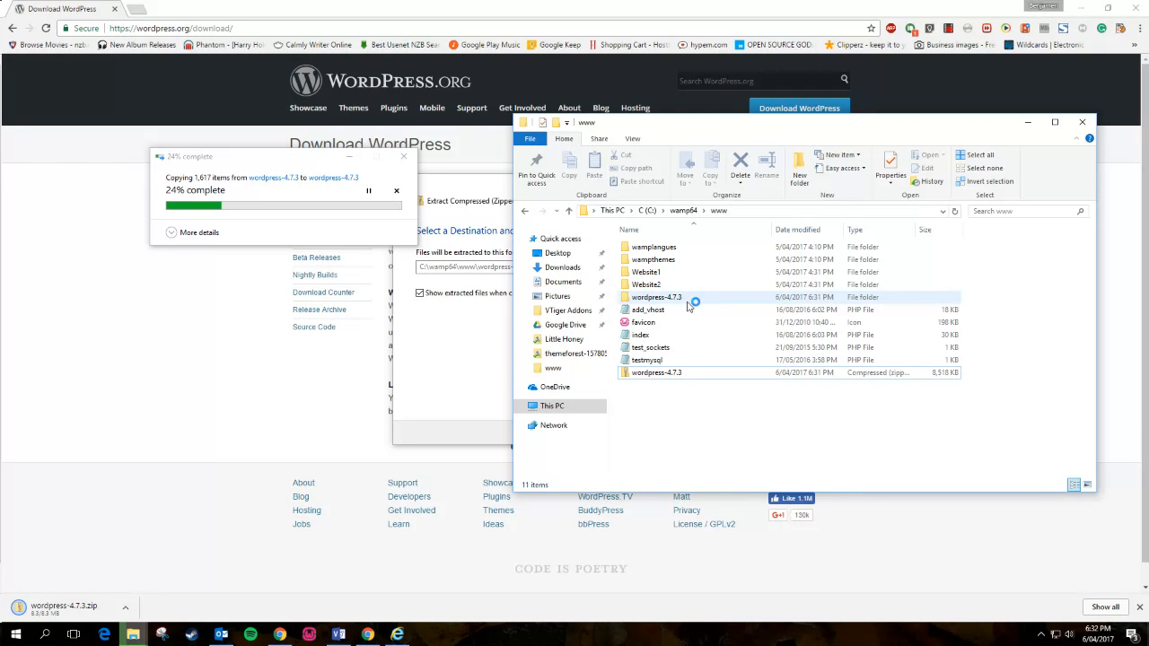
# - Switch to Visio and view the local web hosting and WAMP Local Webserver diagram pages
pyautogui.click(338, 634)
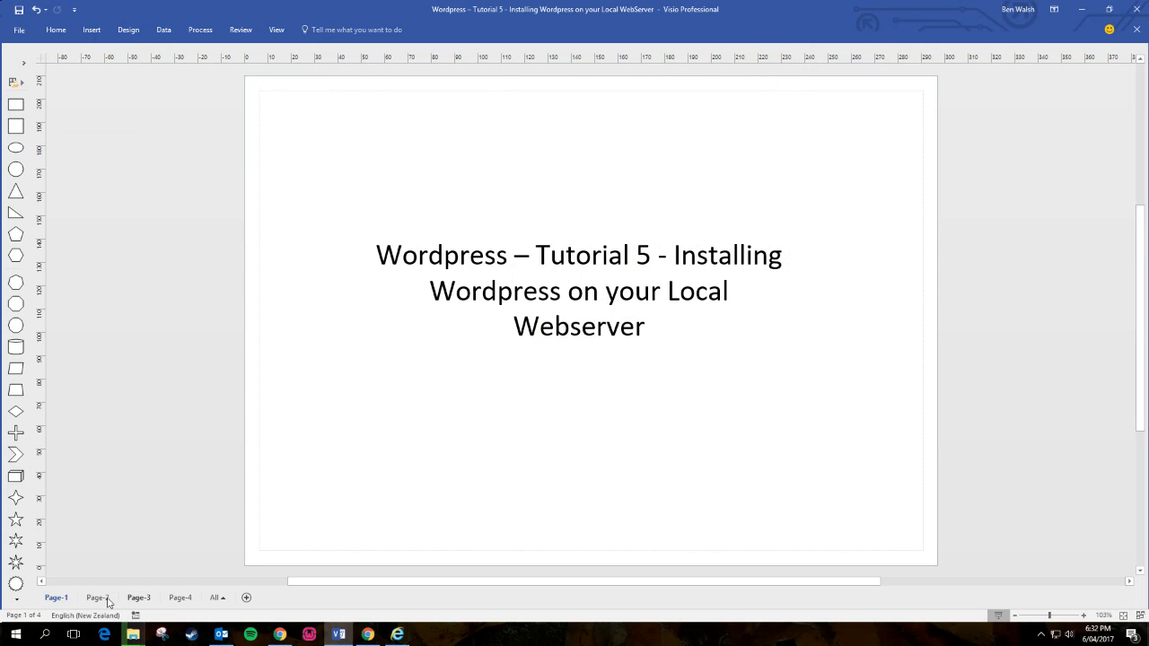
pyautogui.click(97, 598)
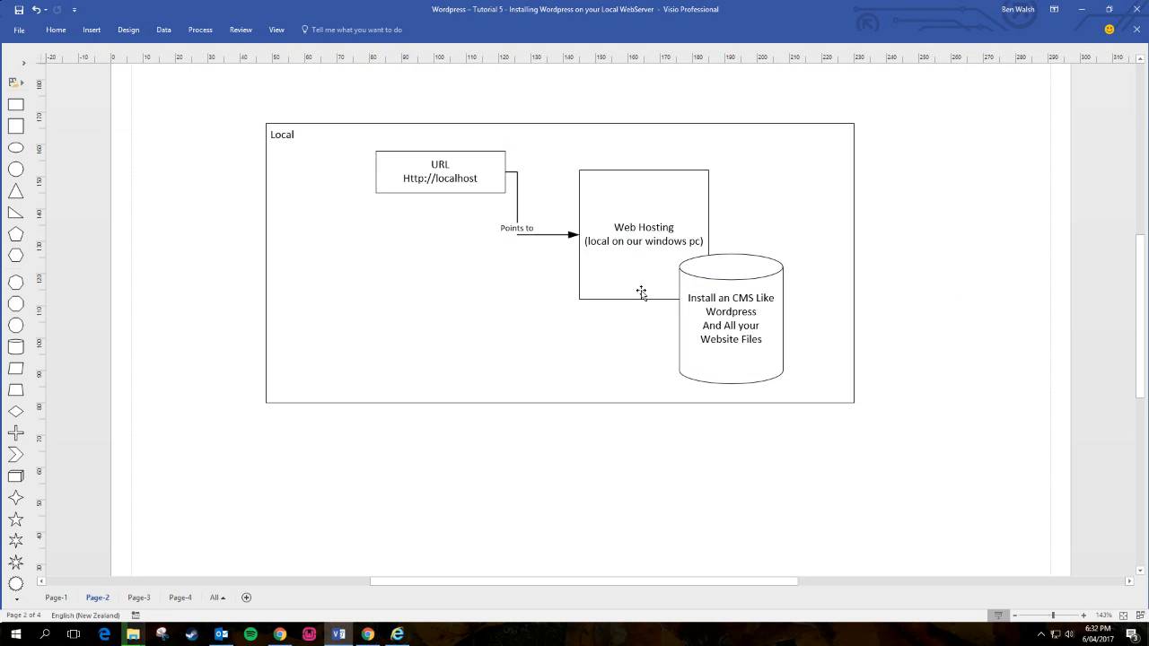
pyautogui.click(143, 598)
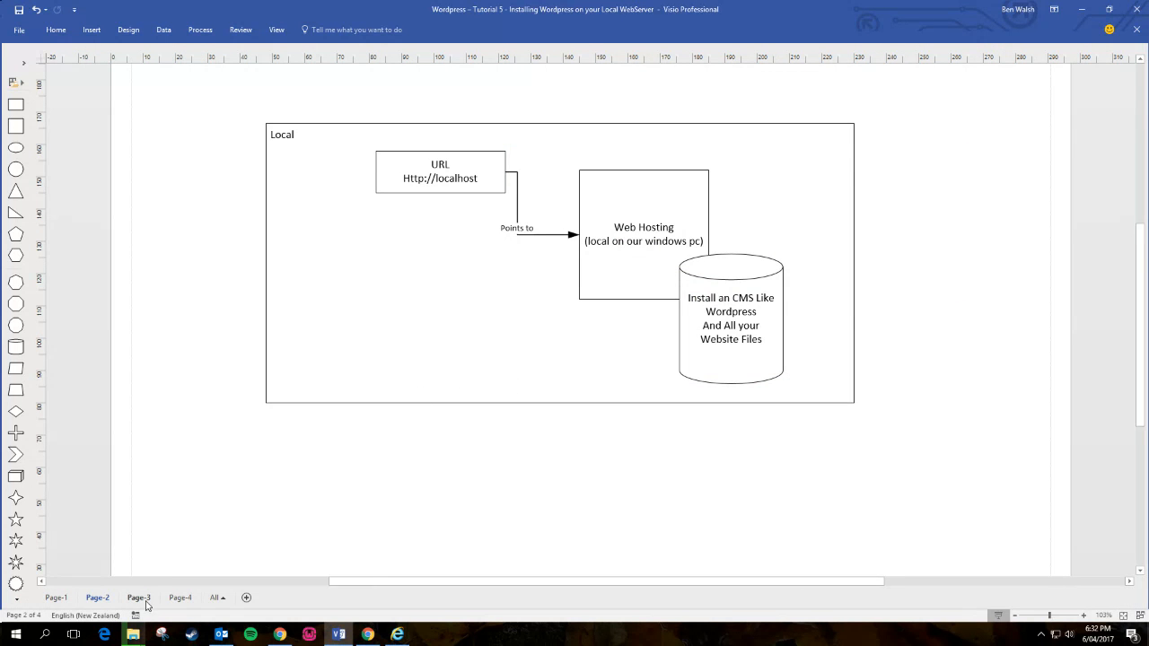
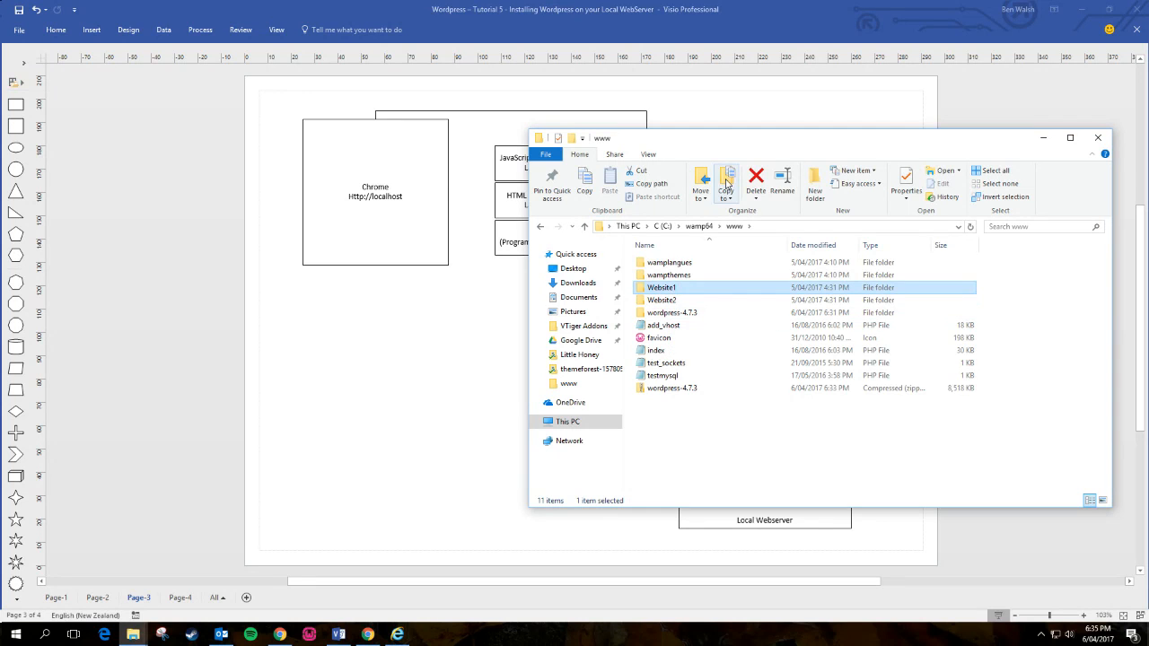
# - Delete Website1 and Website2, and rename the wordpress-4.7.3 folder to ourtestsite
pyautogui.click(756, 179)
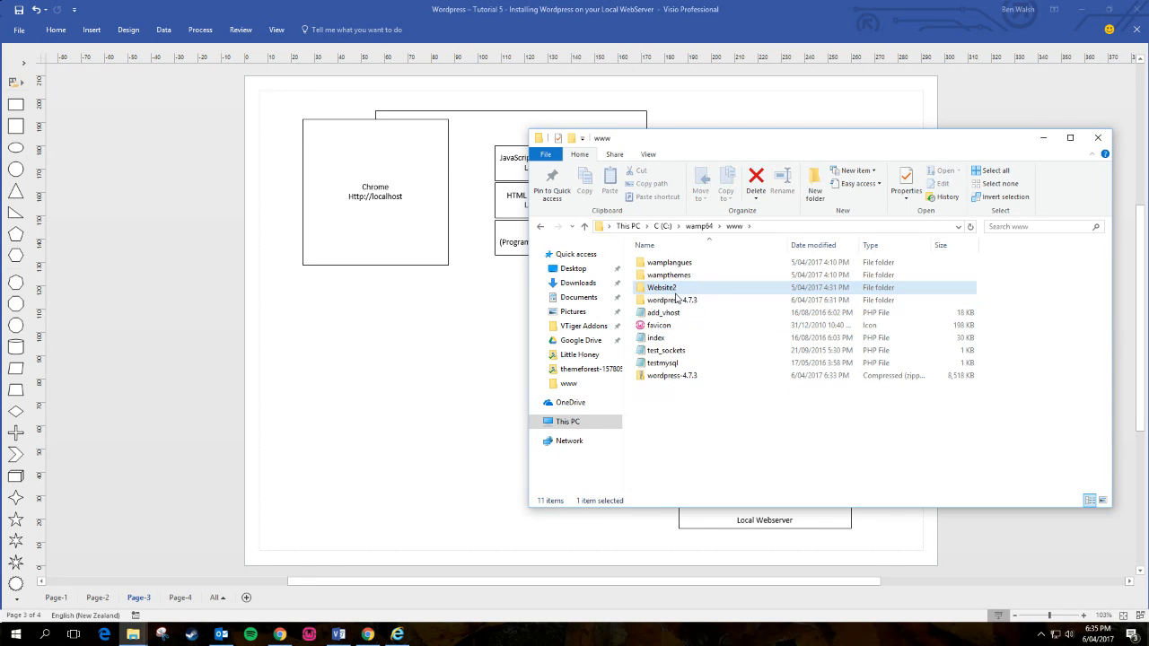
pyautogui.click(756, 180)
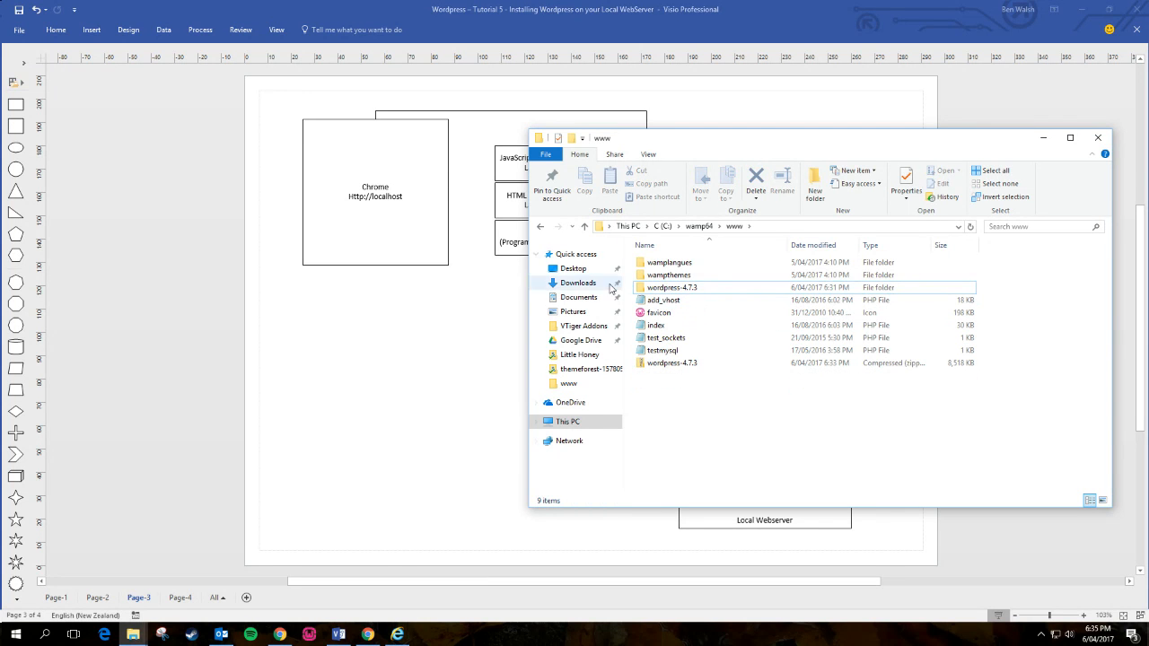
pyautogui.click(669, 287)
pyautogui.rightClick(669, 287)
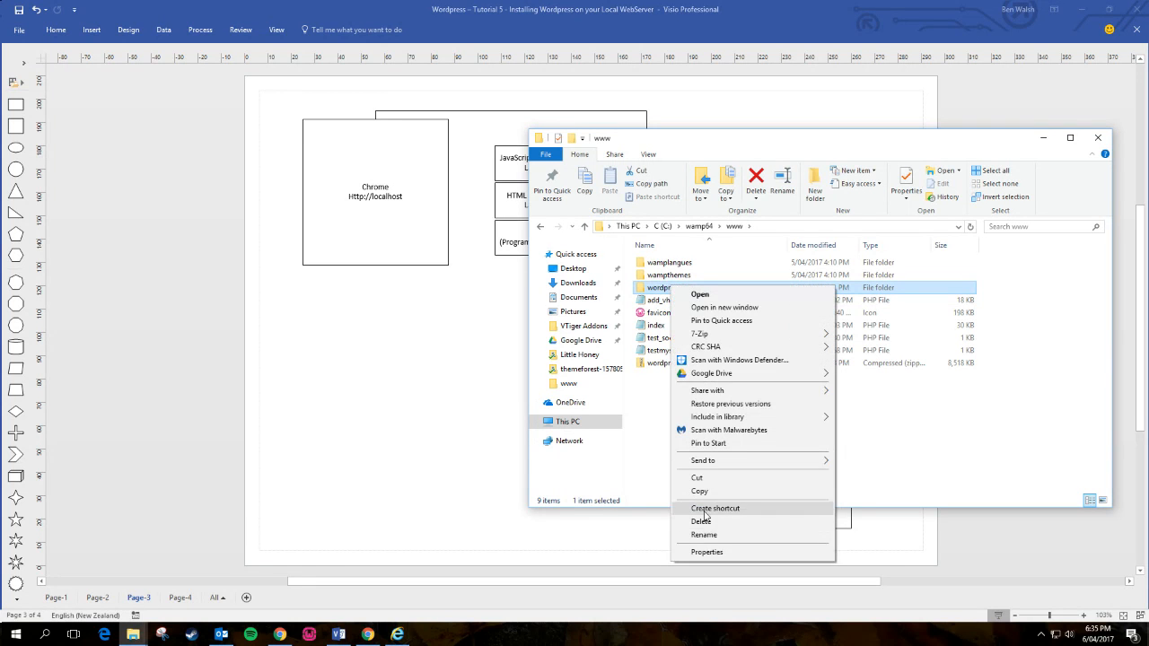
pyautogui.click(762, 531)
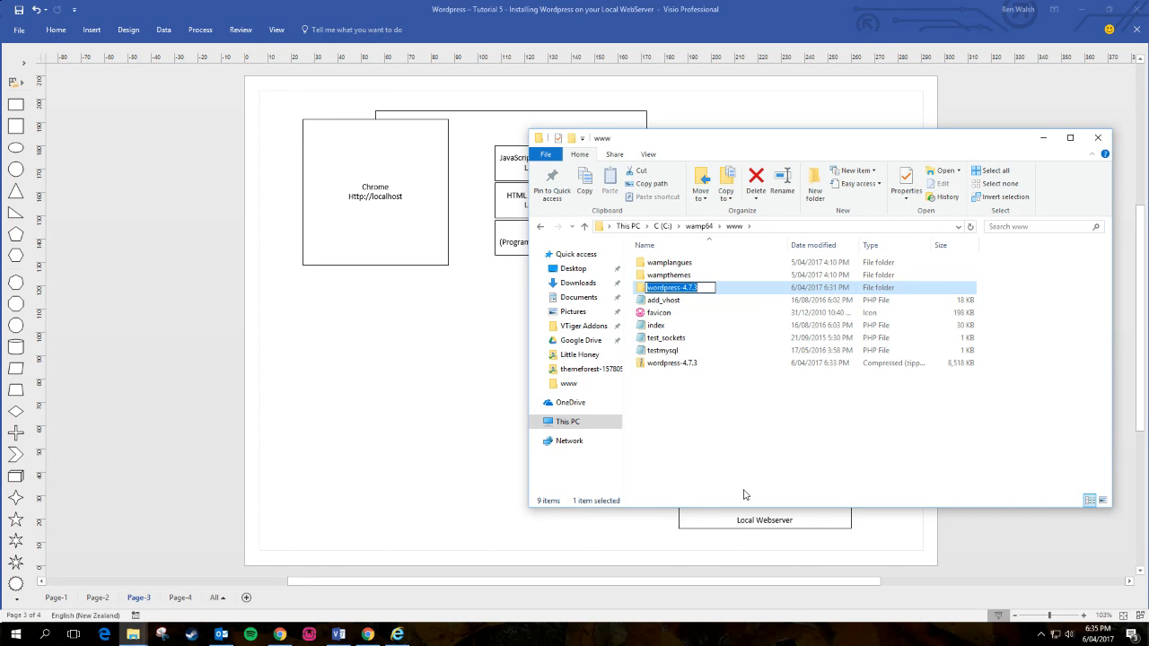
pyautogui.write('0')
pyautogui.write('urTest')
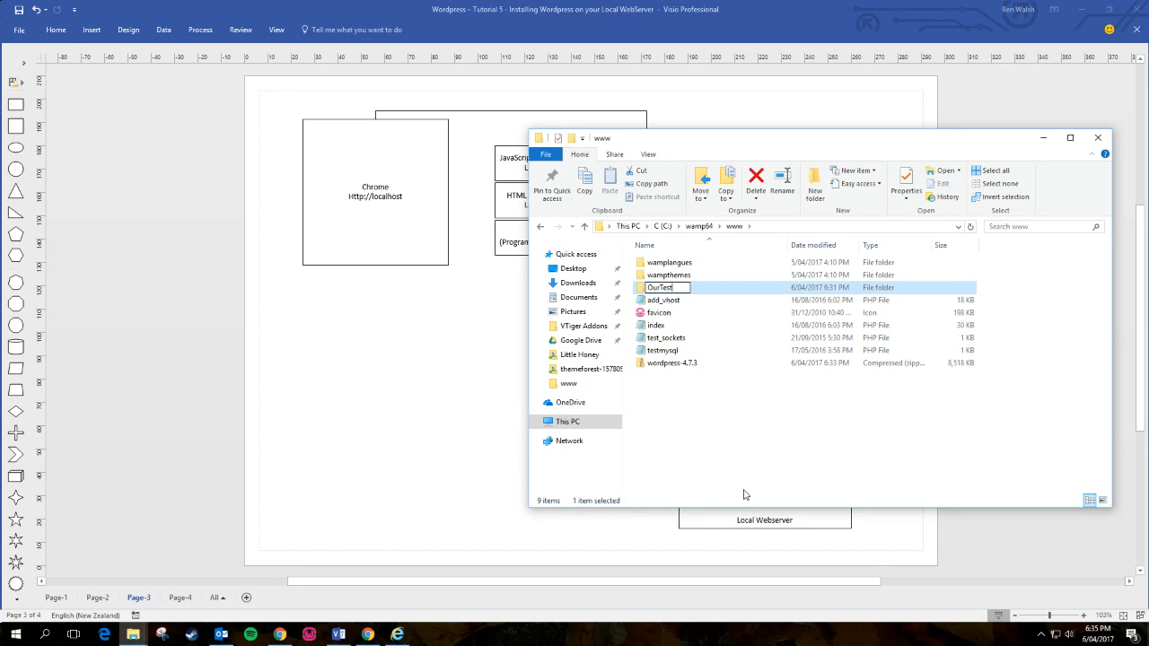
pyautogui.write('Site')
pyautogui.press('BackSpace')
pyautogui.press('BackSpace')
pyautogui.press('BackSpace')
pyautogui.press('BackSpace')
pyautogui.press('BackSpace')
pyautogui.press('BackSpace')
pyautogui.press('BackSpace')
pyautogui.press('BackSpace')
pyautogui.press('BackSpace')
pyautogui.write('ourtestsite')
pyautogui.press('Return')
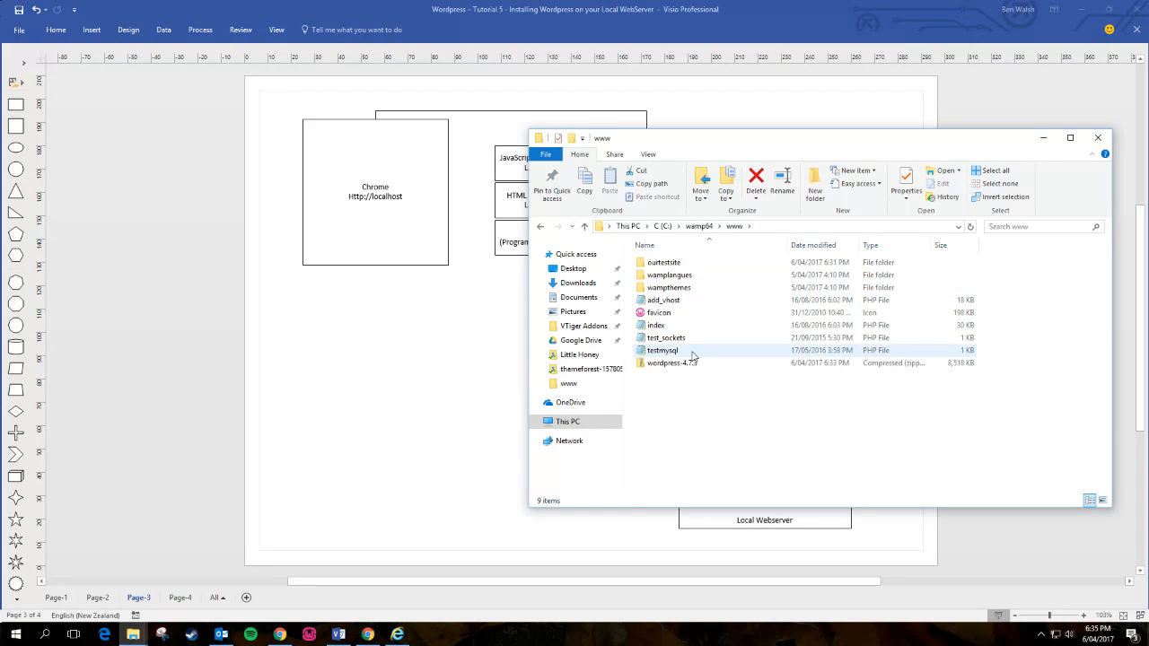
# - Open the ourtestsite folder and select its name in the folder path
pyautogui.doubleClick(668, 270)
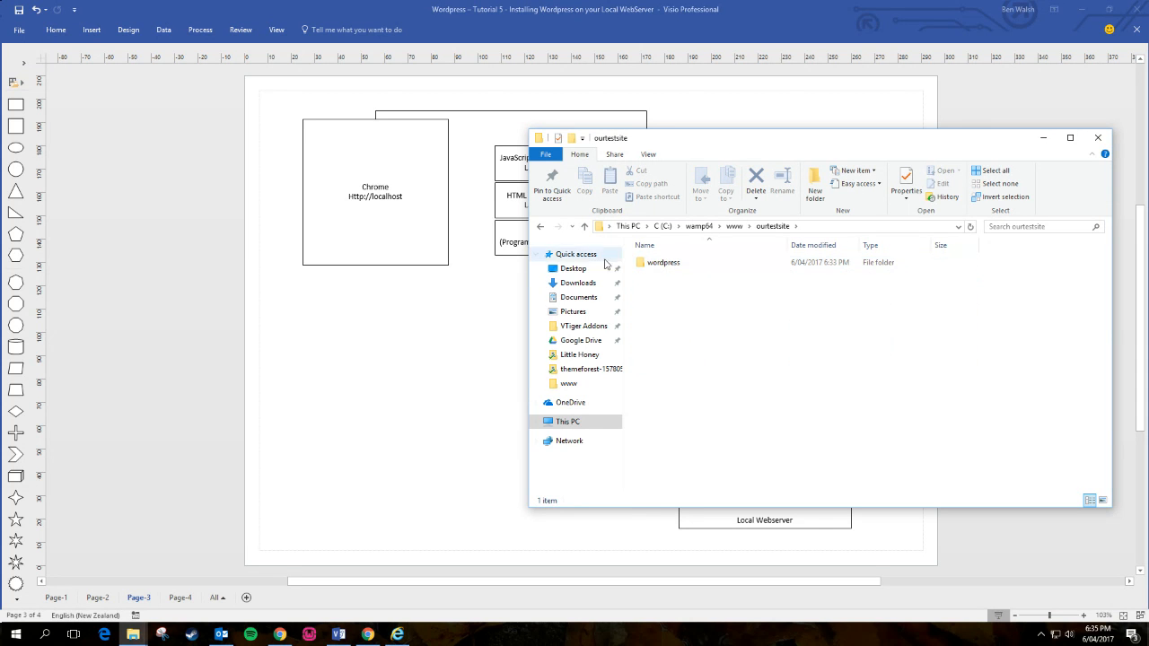
pyautogui.click(825, 227)
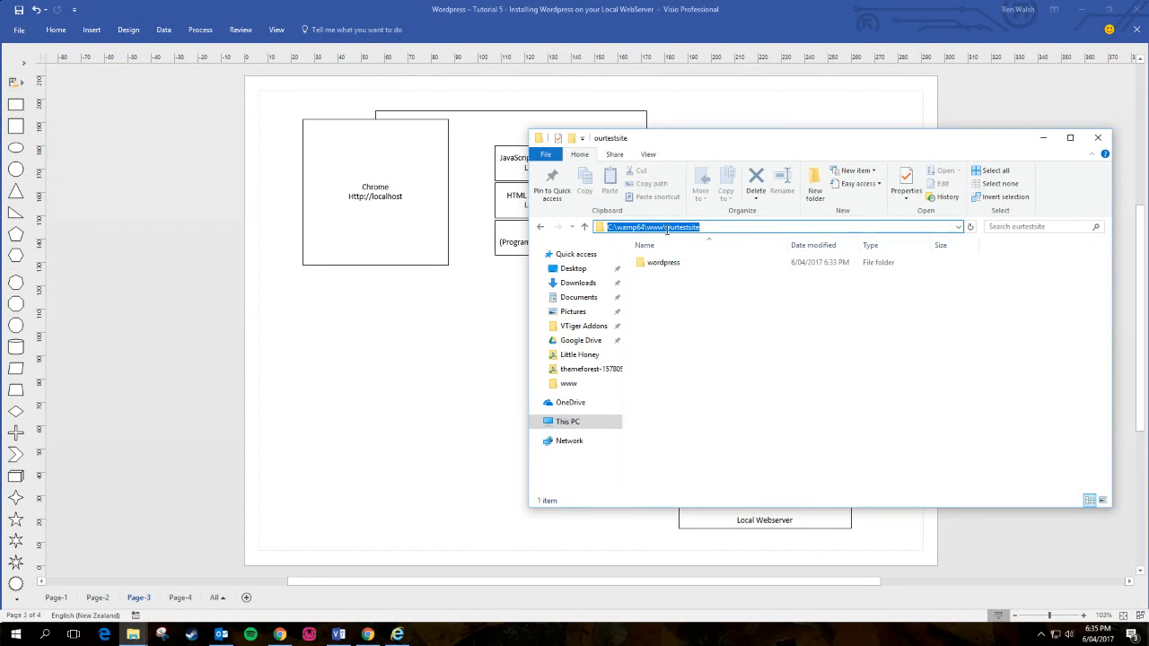
pyautogui.moveTo(666, 228); pyautogui.dragTo(740, 228)
# - Refresh the WampServer homepage, open the ourtestsite project, and load localhost/ourtestsite
pyautogui.click(397, 635)
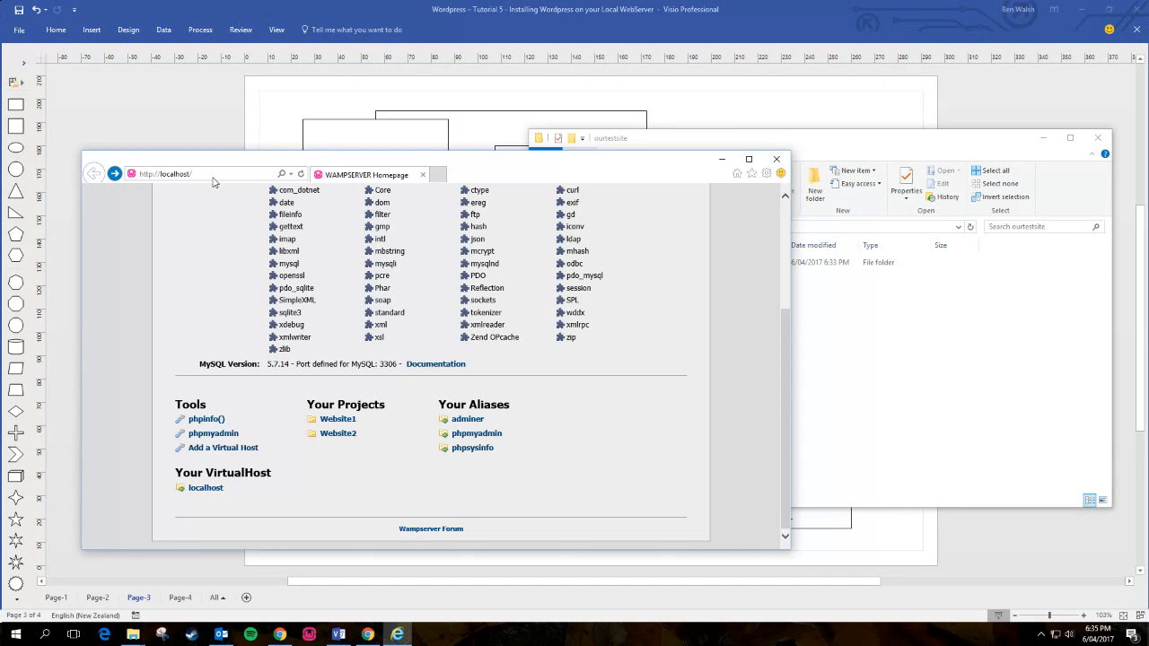
pyautogui.click(301, 173)
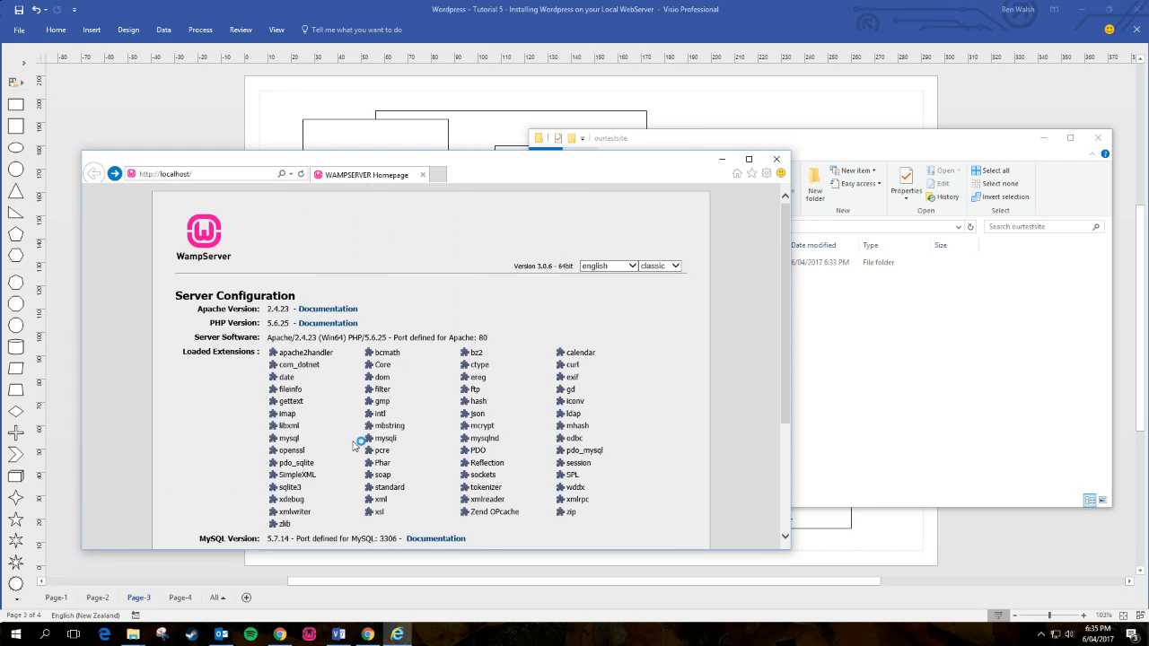
pyautogui.click(349, 419)
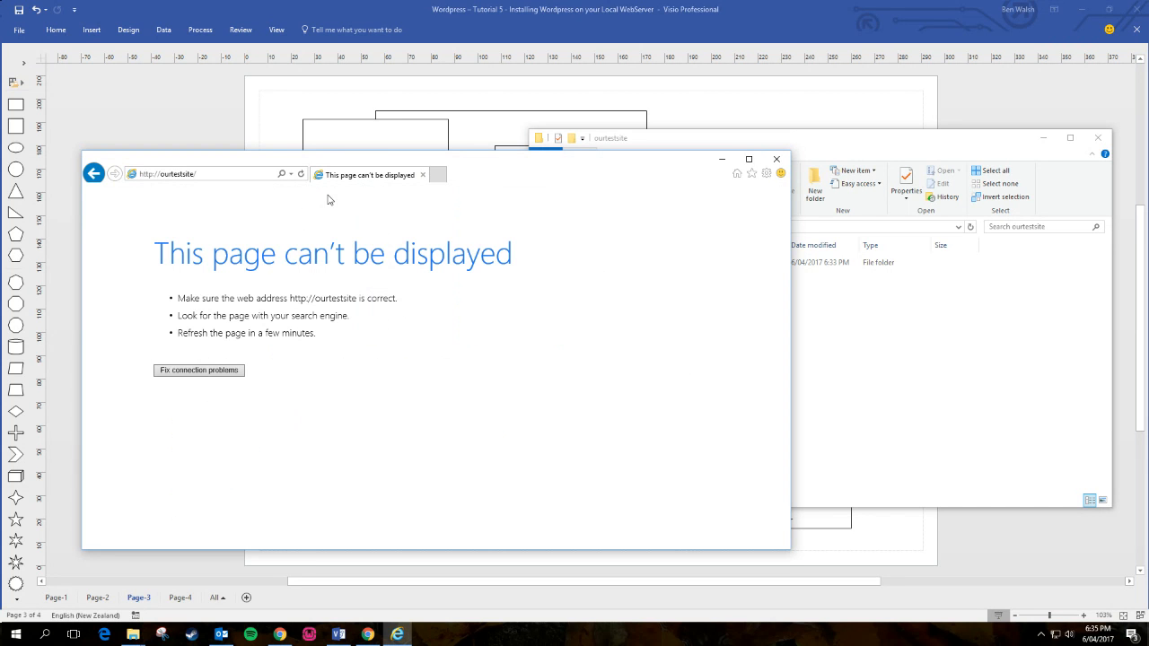
pyautogui.click(200, 173)
pyautogui.click(200, 173)
pyautogui.moveTo(158, 176); pyautogui.dragTo(325, 176)
pyautogui.write('localhost')
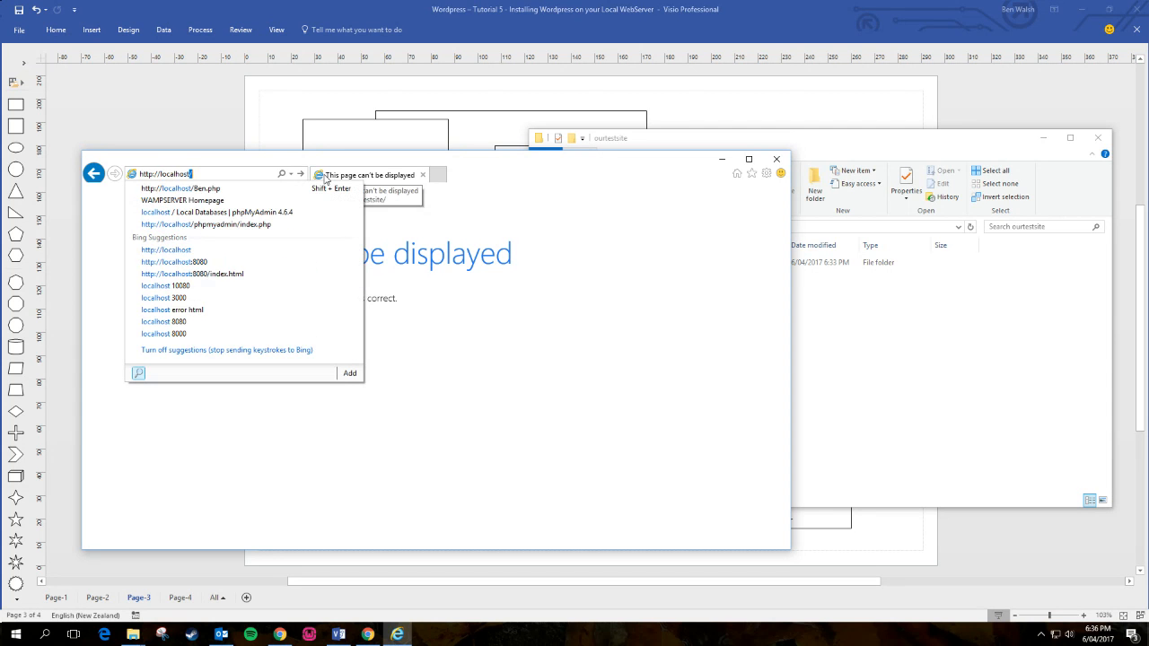
pyautogui.write('/or')
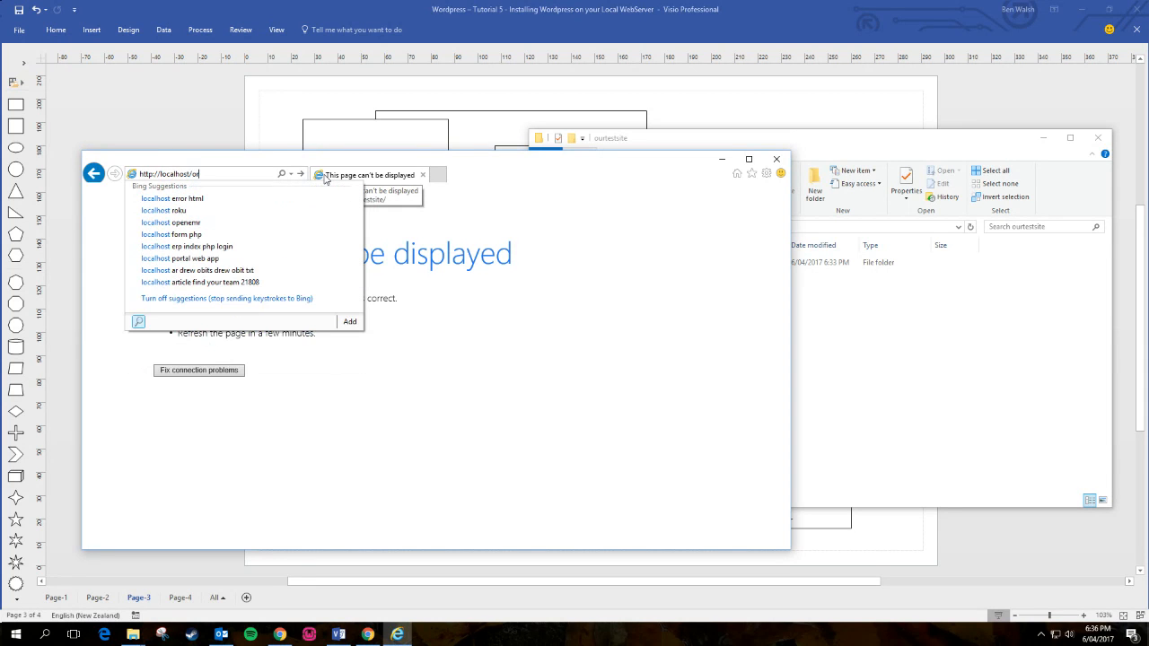
pyautogui.write('rtestsi')
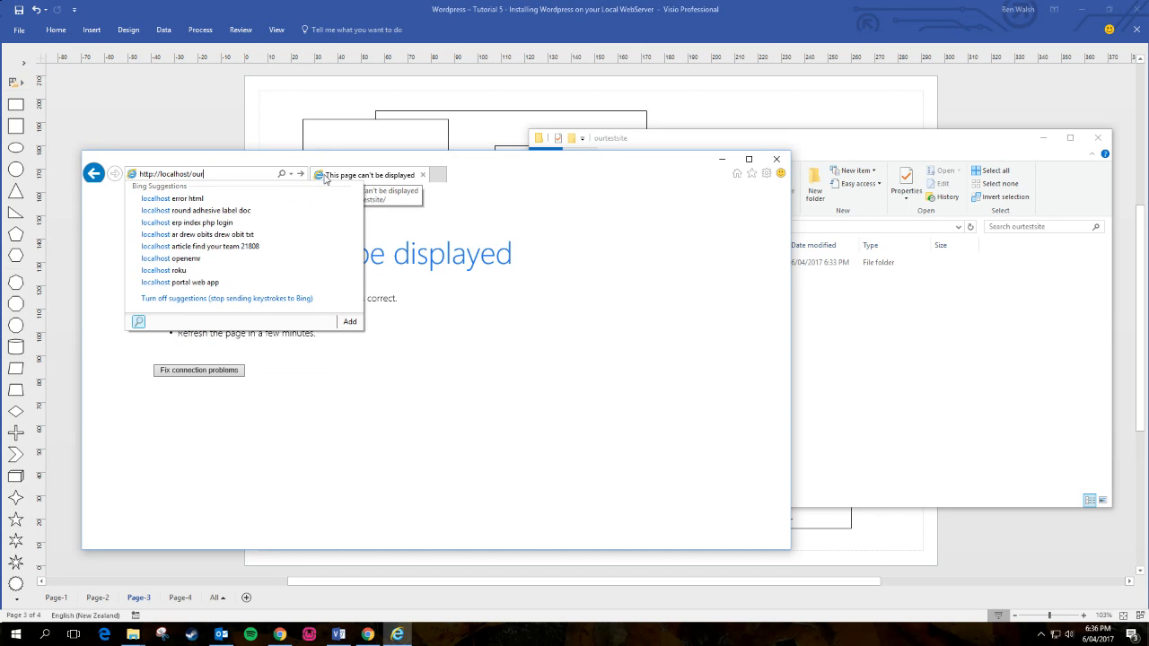
pyautogui.write('te')
pyautogui.press('Return')
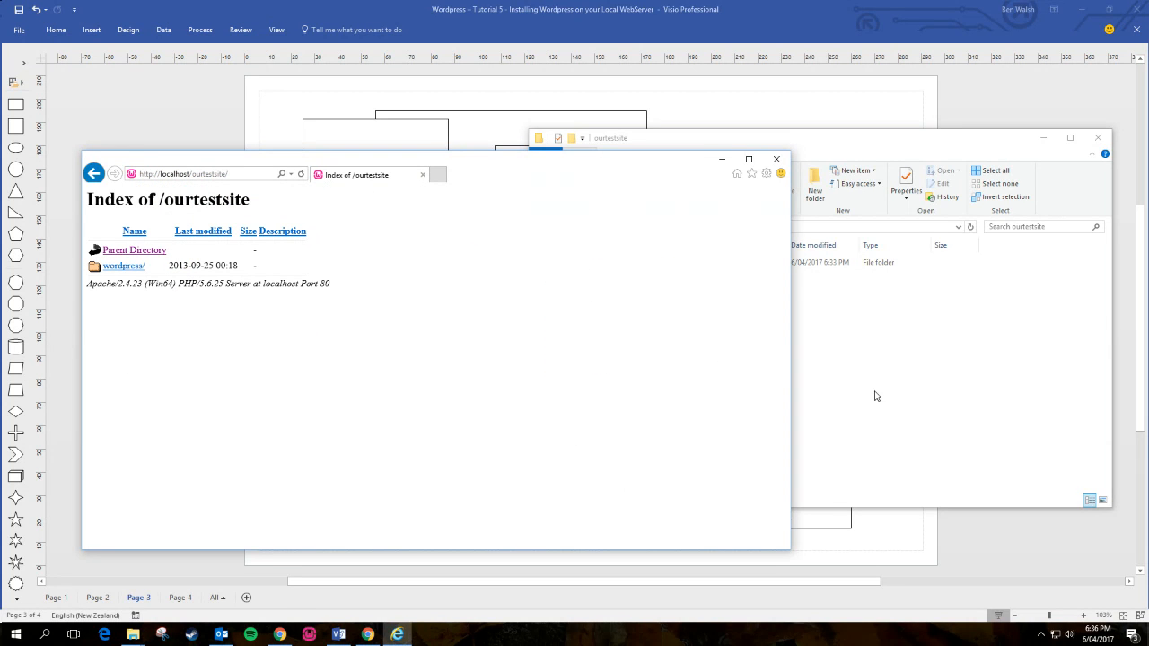
# - Move the wordpress folder up into www and delete the empty ourtestsite folder
pyautogui.click(876, 395)
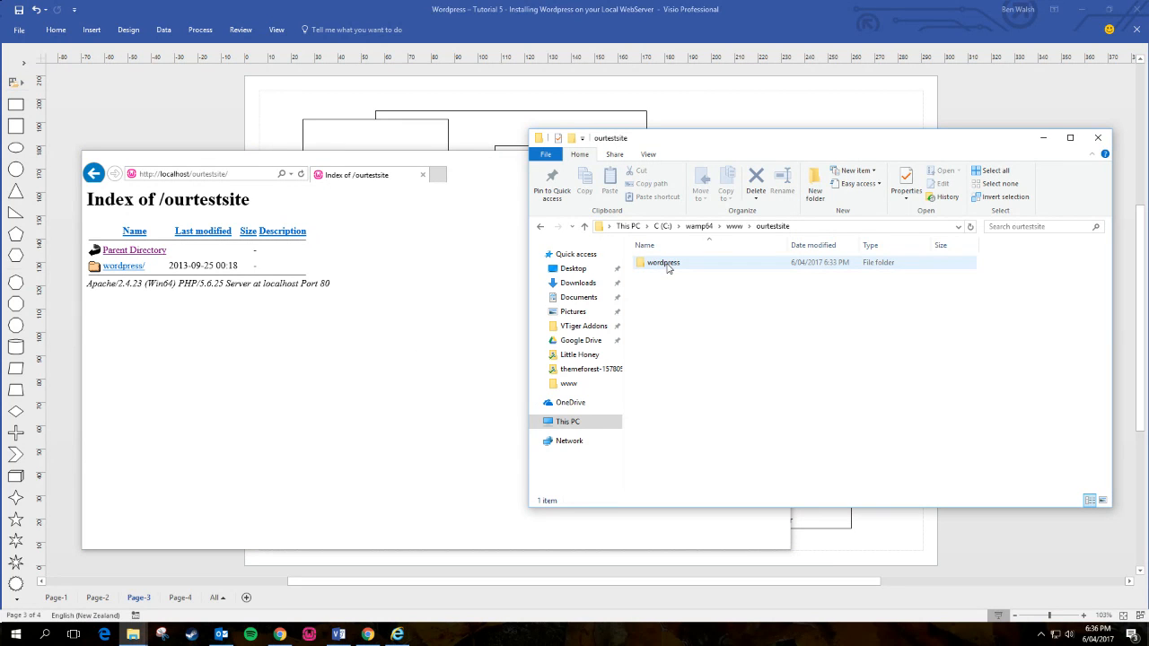
pyautogui.click(666, 266)
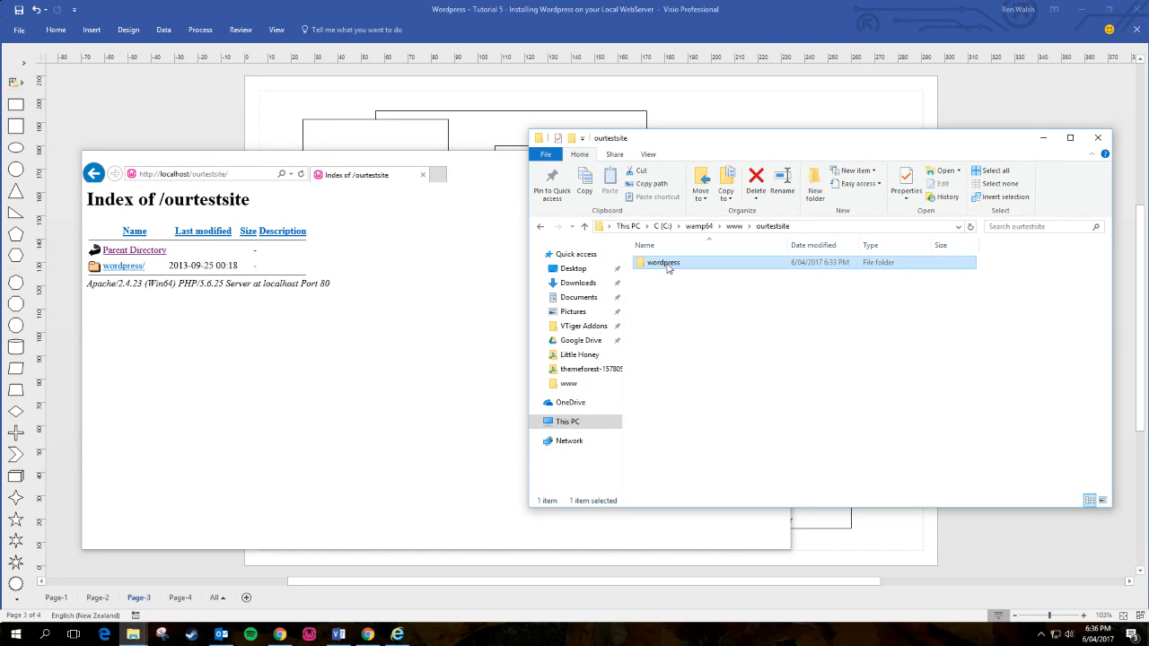
pyautogui.moveTo(667, 266); pyautogui.dragTo(734, 228)
pyautogui.click(734, 226)
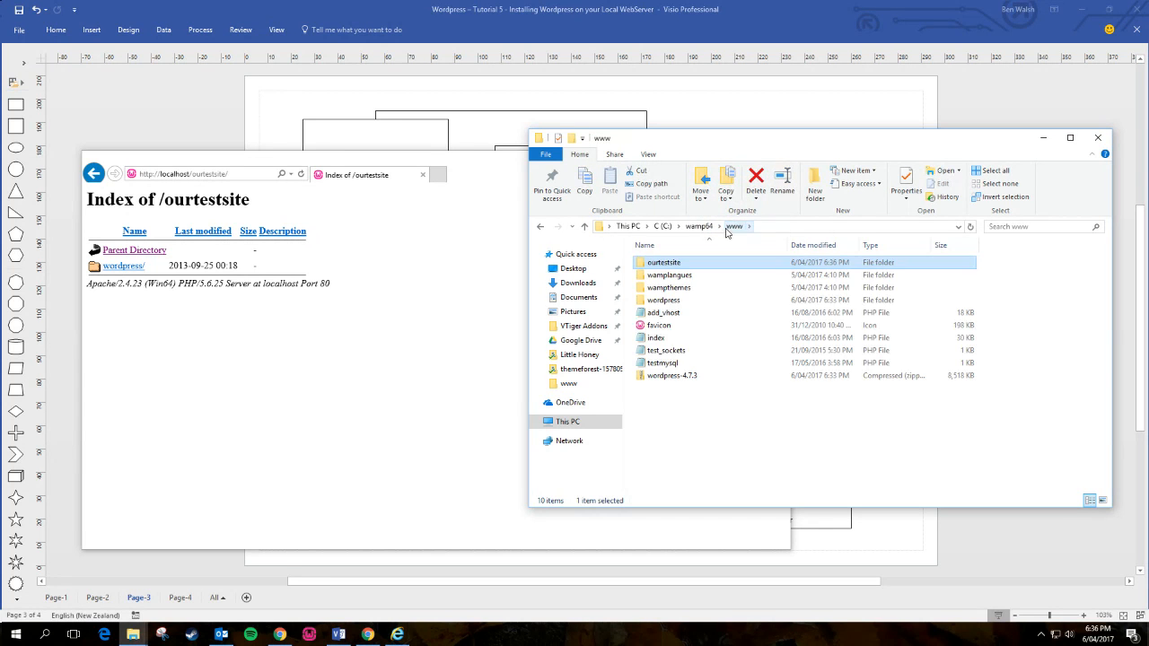
pyautogui.rightClick(667, 264)
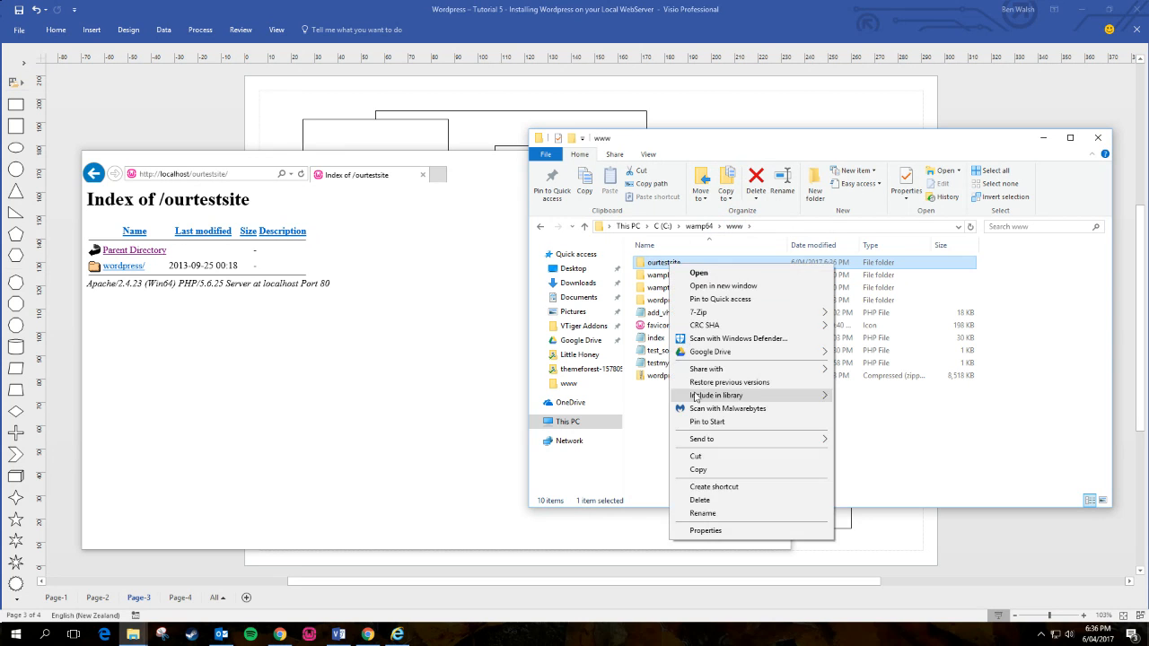
pyautogui.click(716, 499)
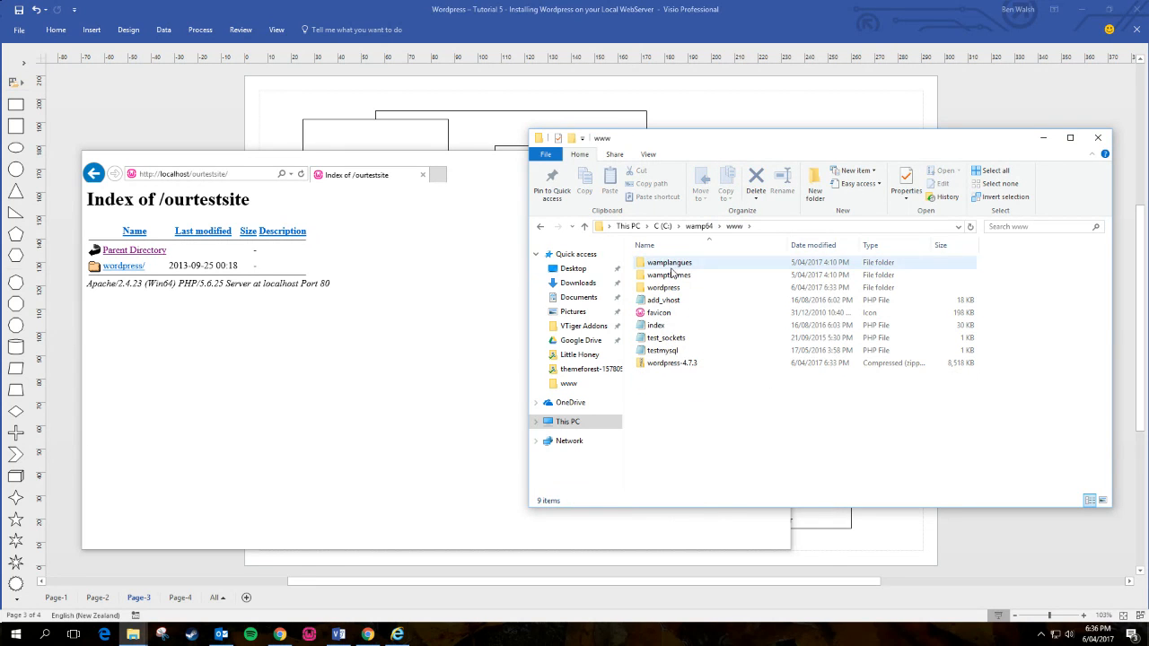
# - Rename the wordpress folder to ourtestsite and return to the www folder
pyautogui.click(664, 288)
pyautogui.rightClick(663, 294)
pyautogui.click(701, 544)
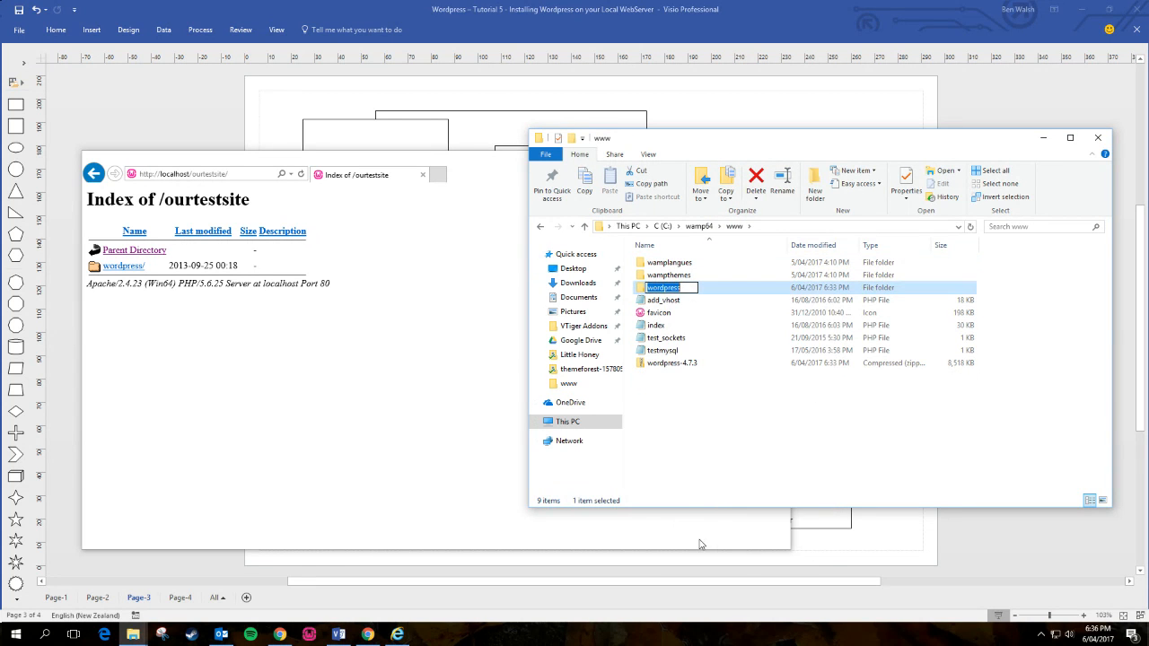
pyautogui.write('ourte')
pyautogui.write('s')
pyautogui.press('BackSpace')
pyautogui.write('testsite')
pyautogui.press('Return')
pyautogui.press('Return')
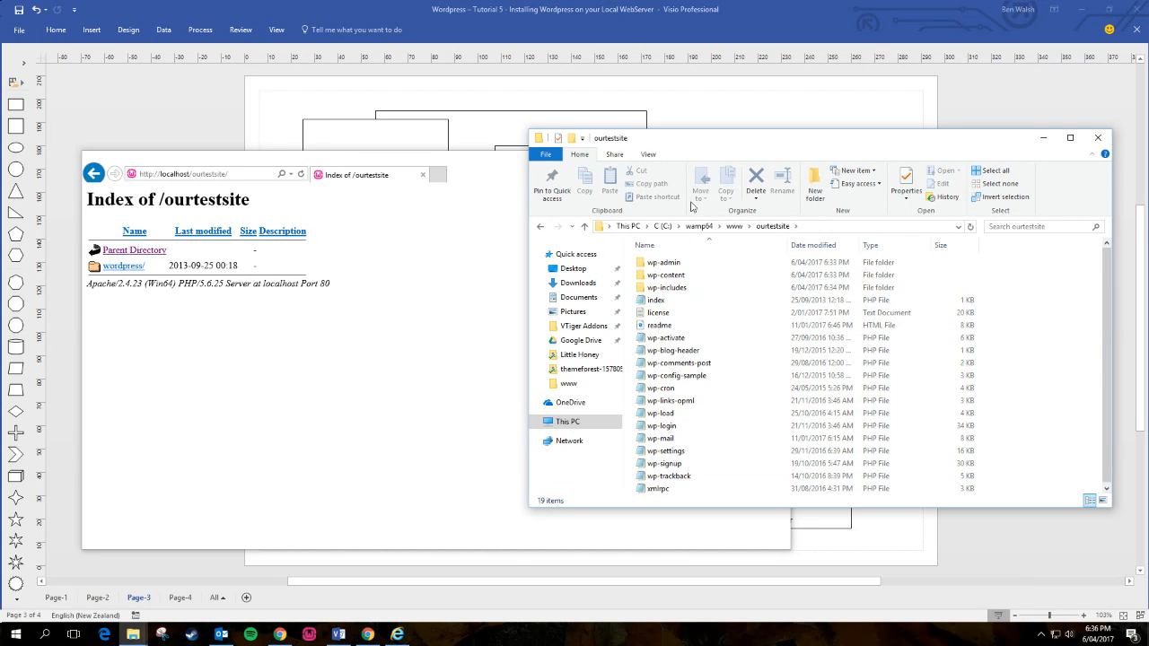
pyautogui.click(734, 227)
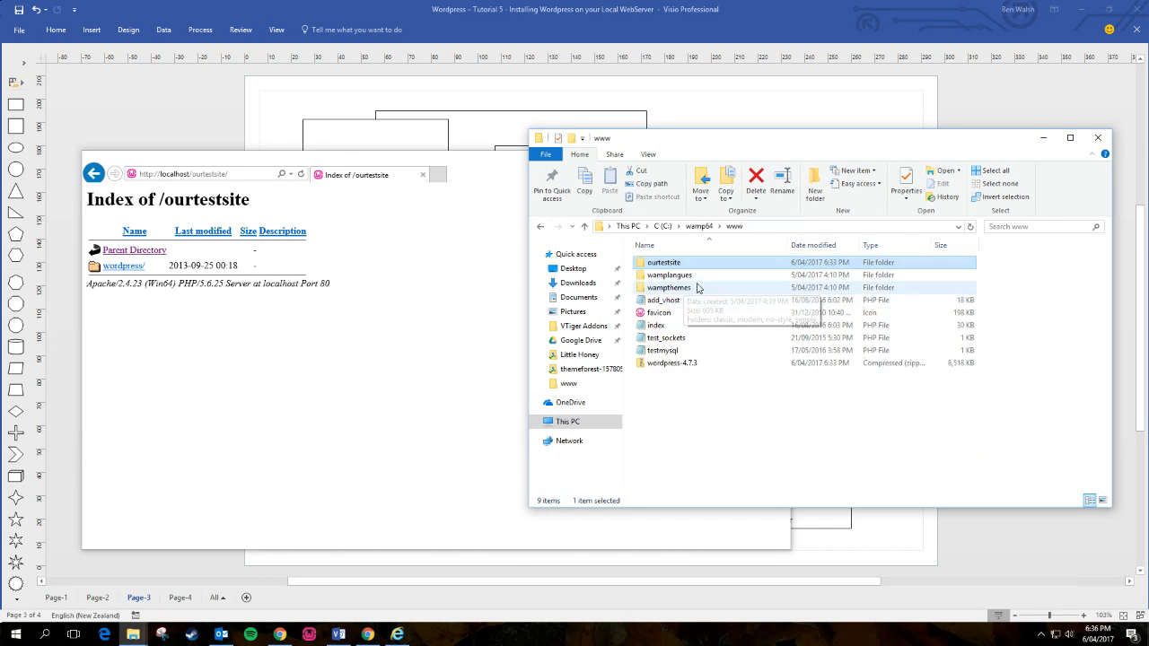
# - Reload localhost/ourtestsite to reach WordPress setup, then open the ourtestsite folder
pyautogui.click(301, 175)
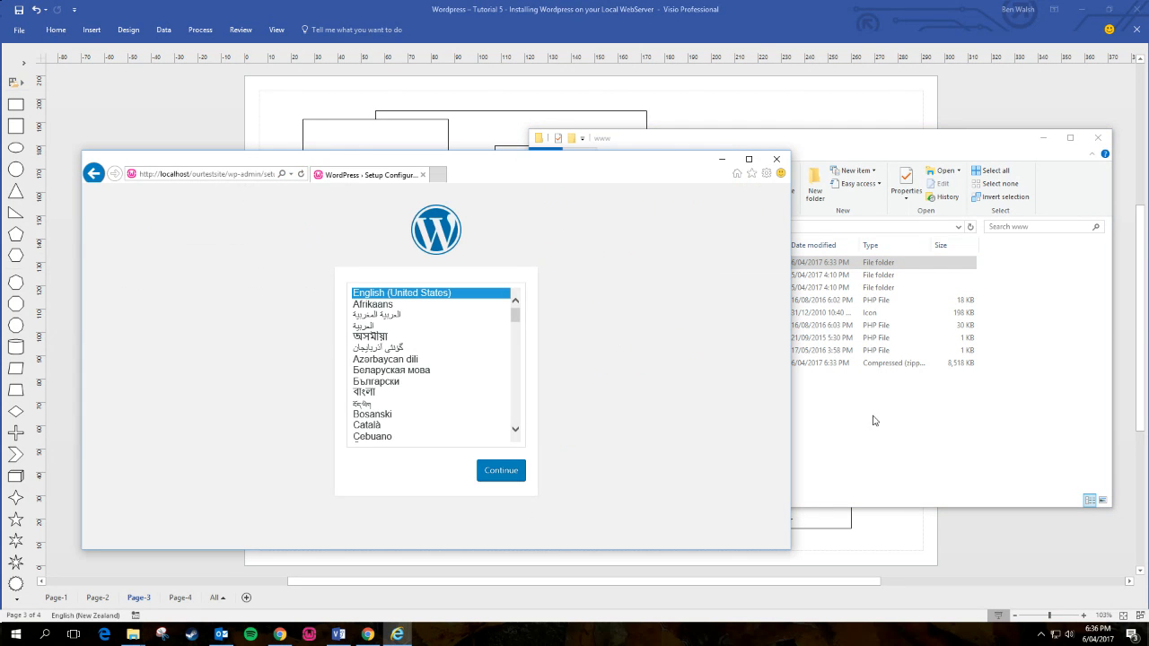
pyautogui.click(875, 420)
pyautogui.doubleClick(664, 264)
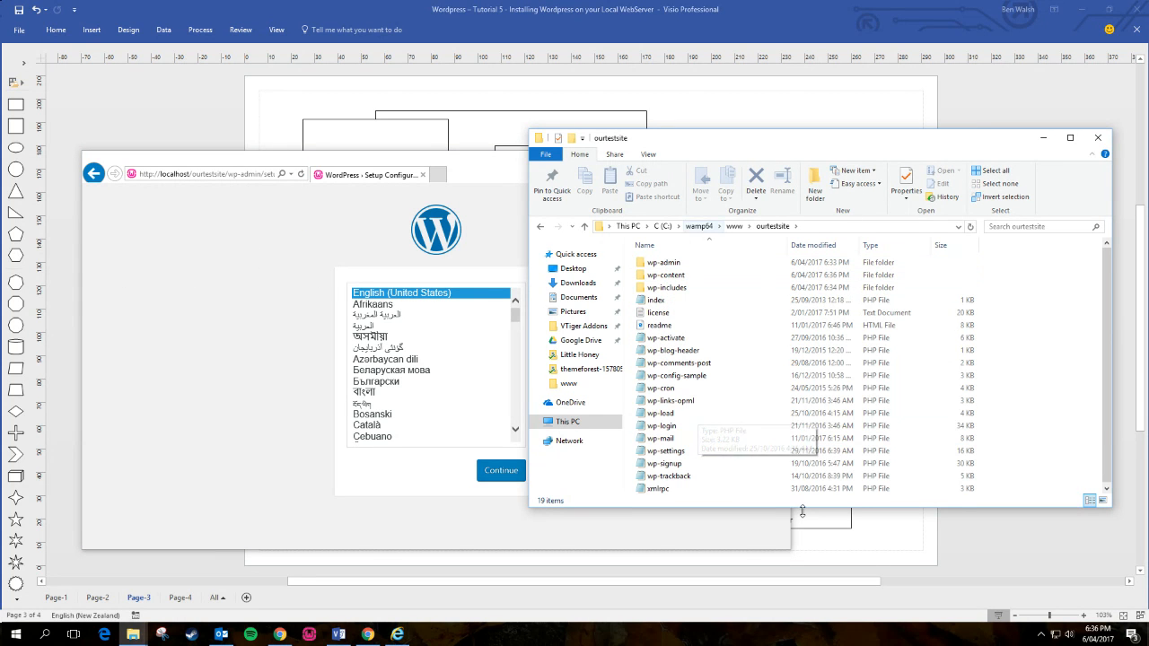
pyautogui.click(772, 227)
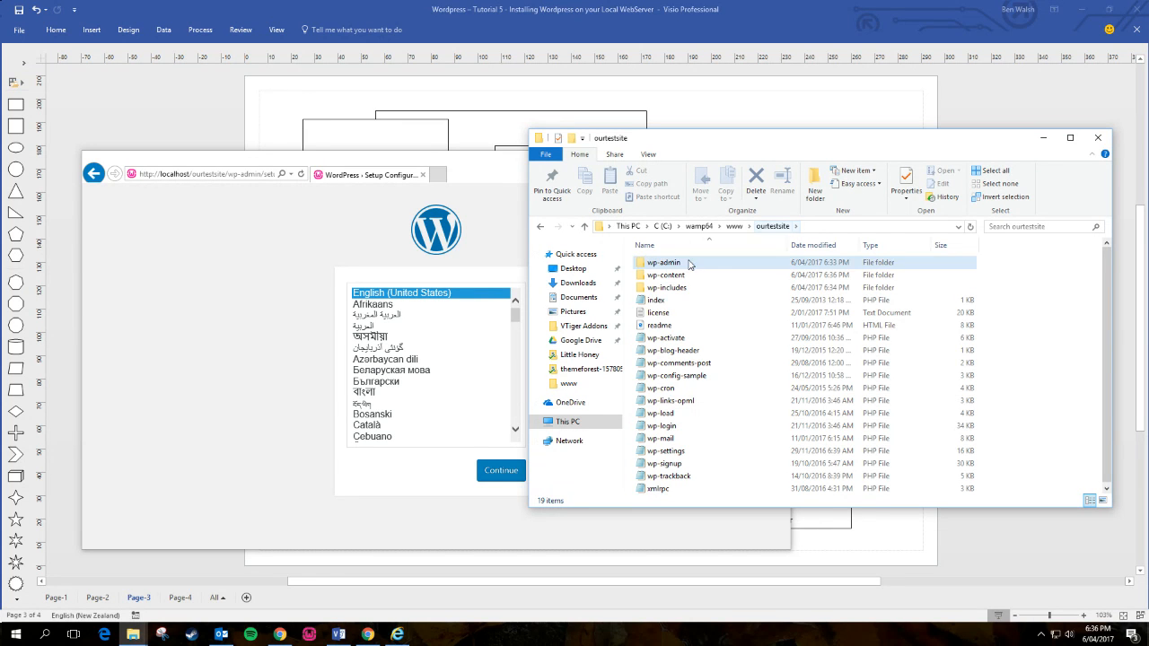
pyautogui.click(732, 228)
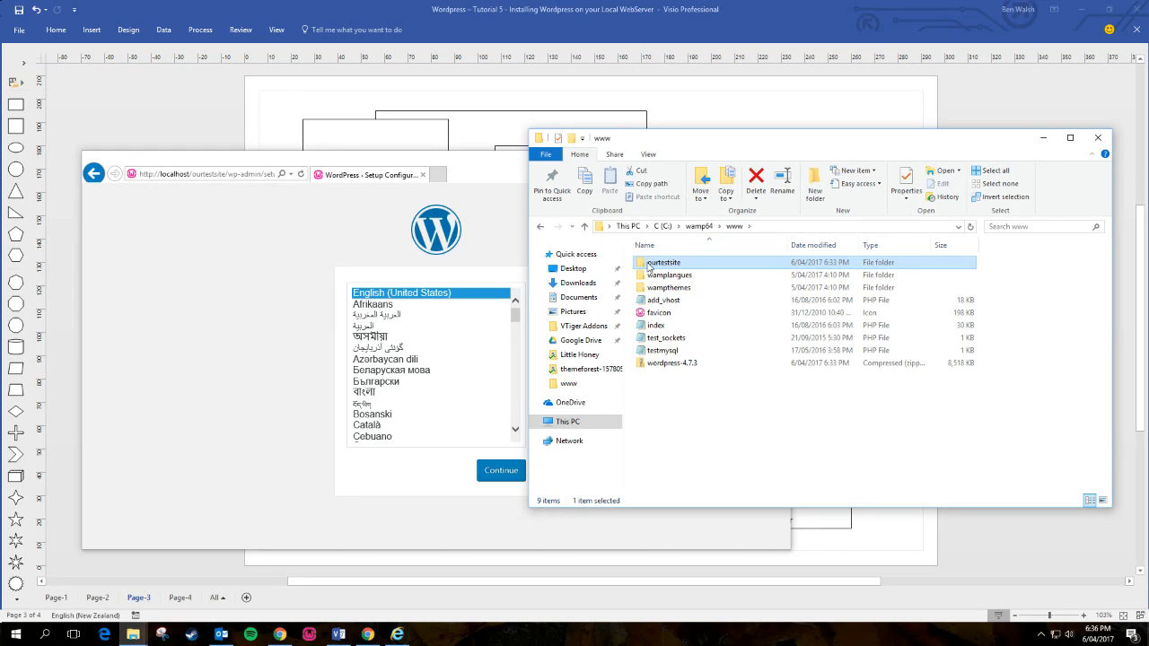
pyautogui.doubleClick(693, 266)
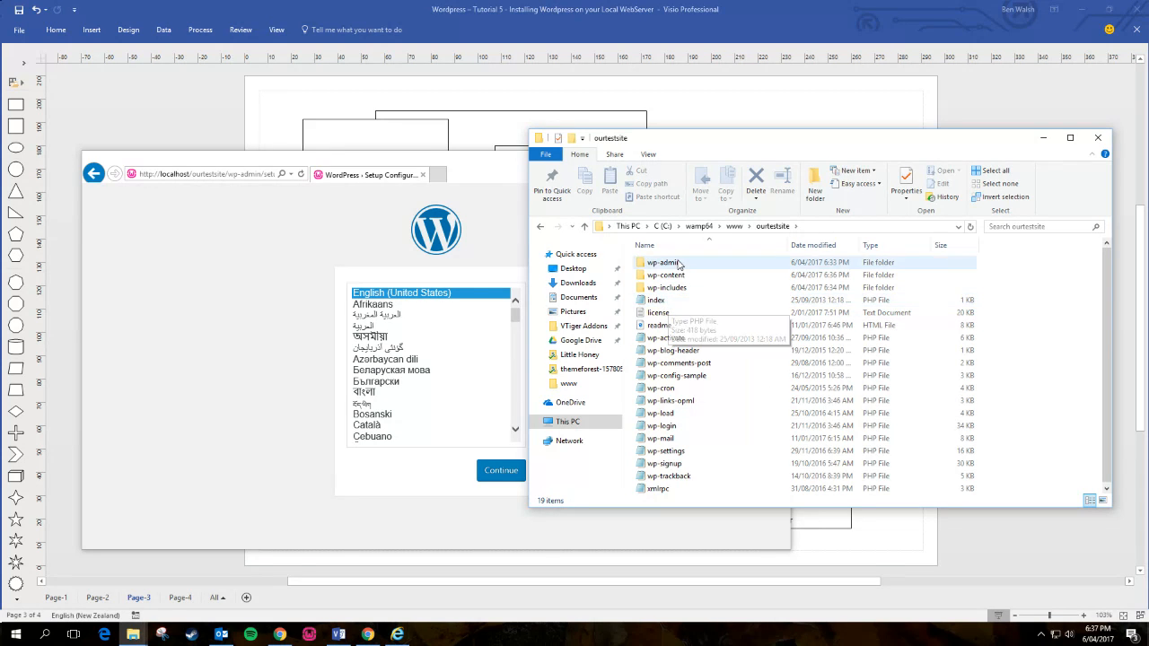
pyautogui.doubleClick(646, 262)
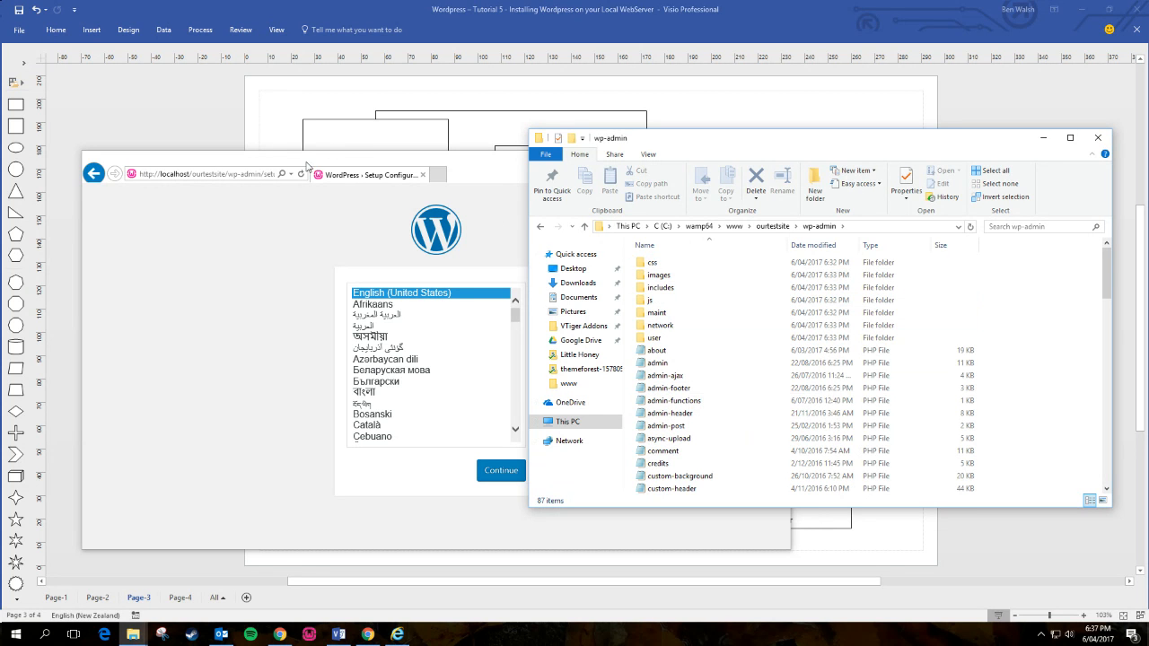
pyautogui.click(252, 175)
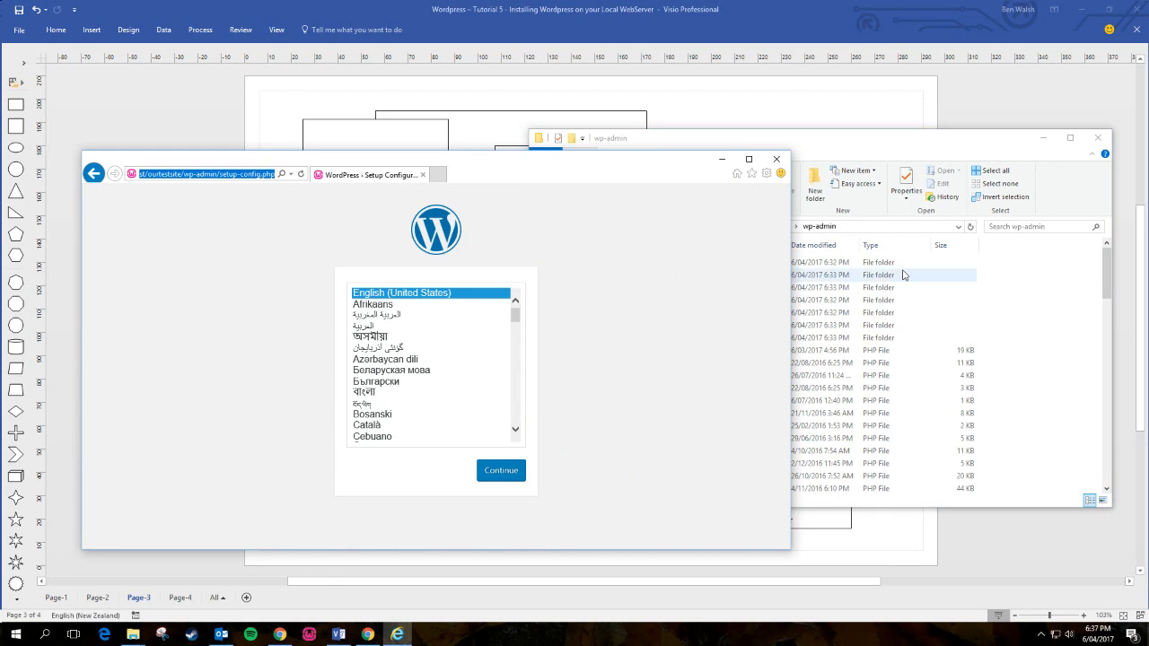
pyautogui.click(859, 154)
pyautogui.scroll(-9, 772, 449)
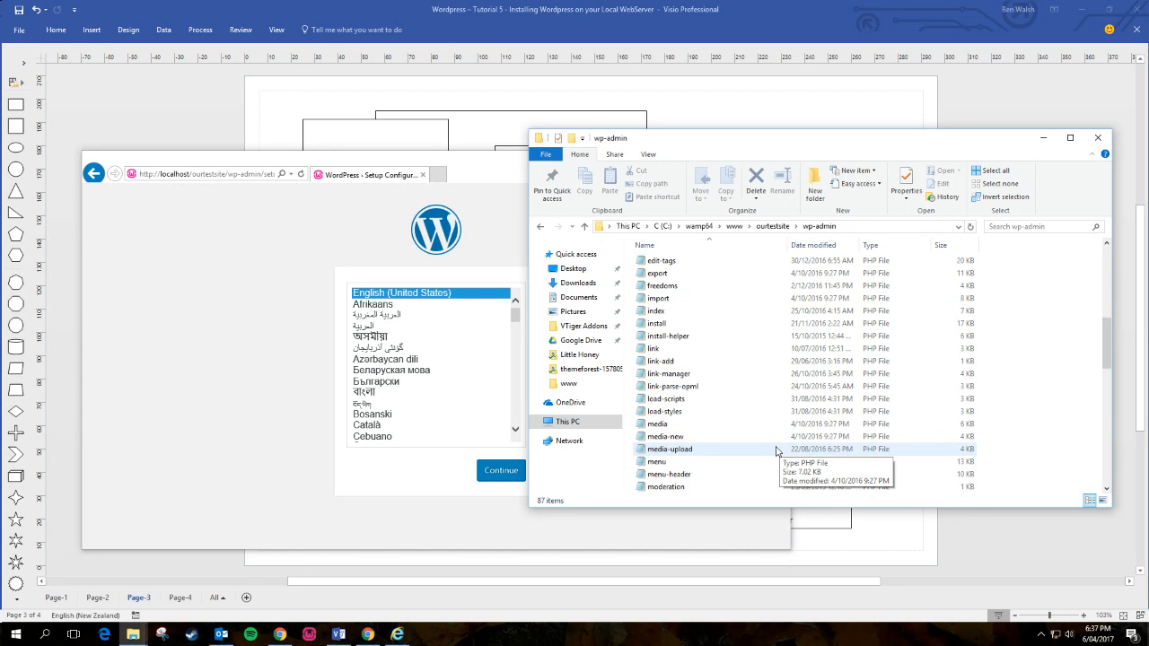
pyautogui.scroll(-14, 775, 451)
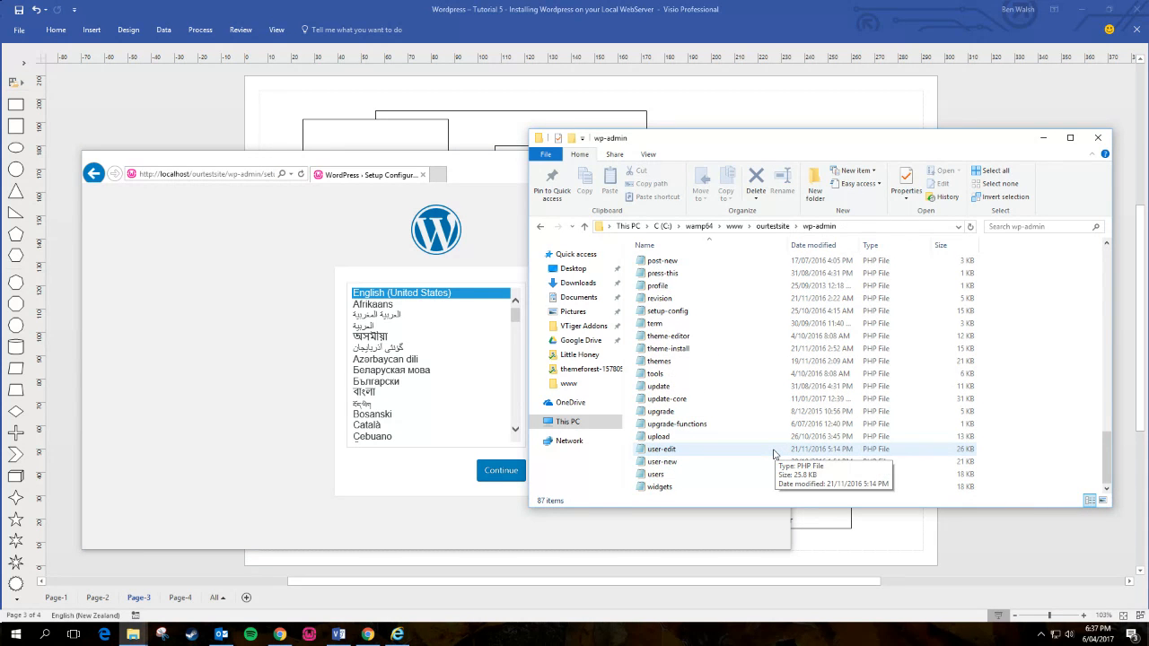
pyautogui.scroll(2, 773, 454)
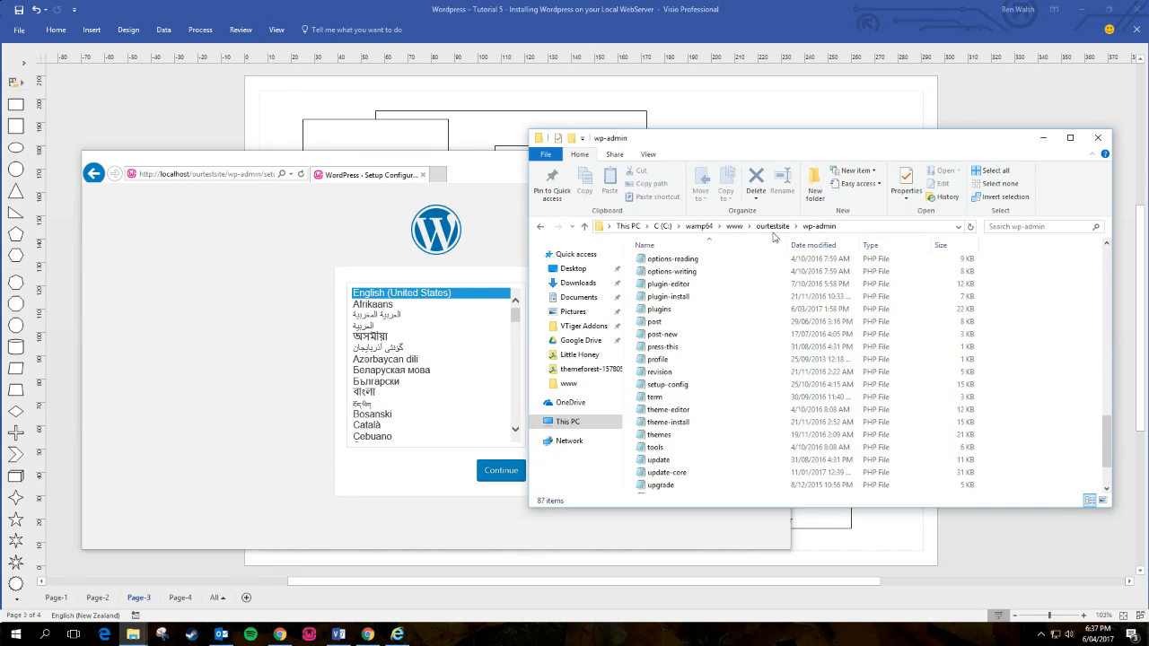
pyautogui.click(733, 226)
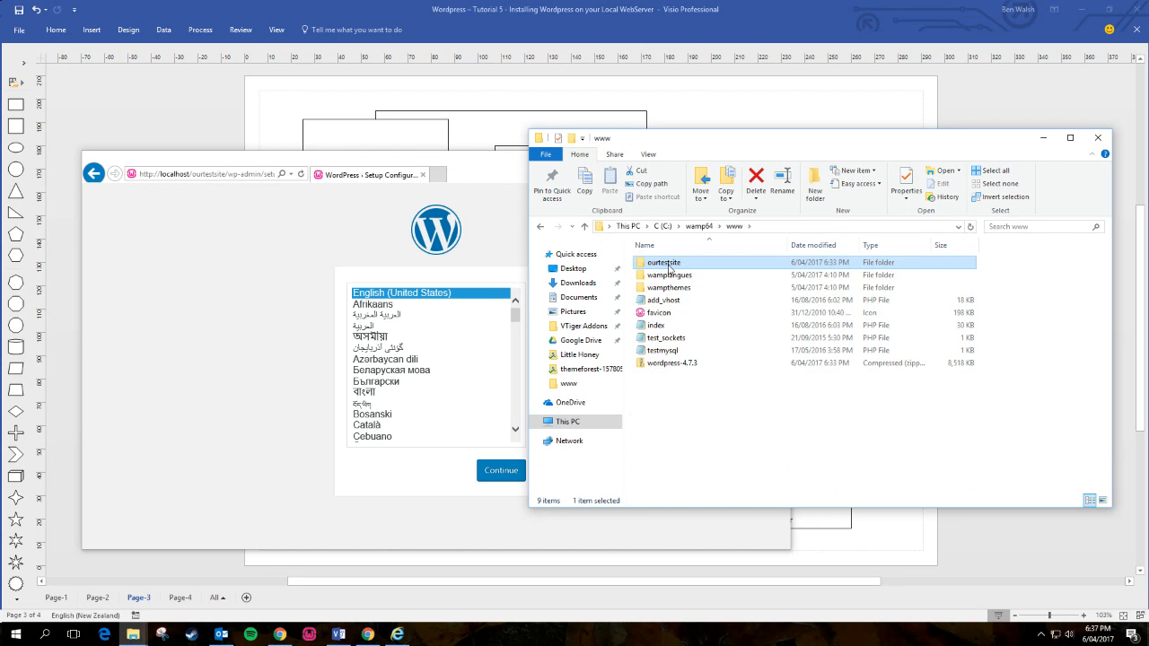
# - Choose English (New Zealand) as the WordPress setup language and continue
pyautogui.click(282, 275)
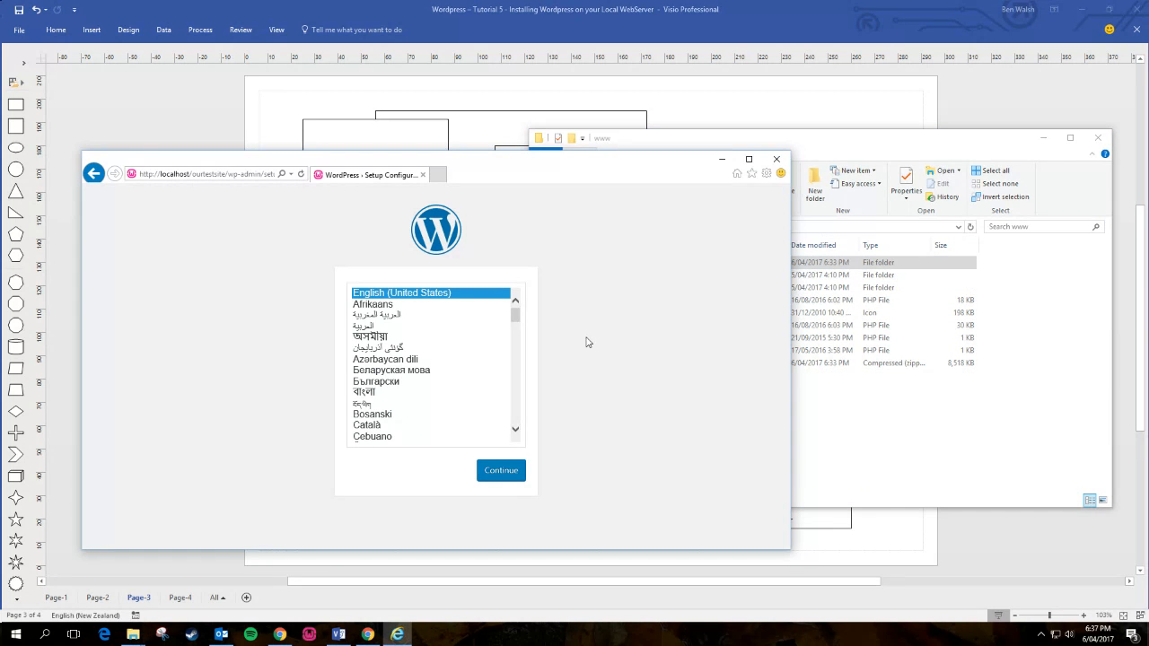
pyautogui.moveTo(517, 316)
pyautogui.mouseDown()
pyautogui.moveTo(516, 408)
pyautogui.moveTo(517, 314)
pyautogui.moveTo(528, 379)
pyautogui.moveTo(529, 335)
pyautogui.mouseUp()
pyautogui.click(438, 408)
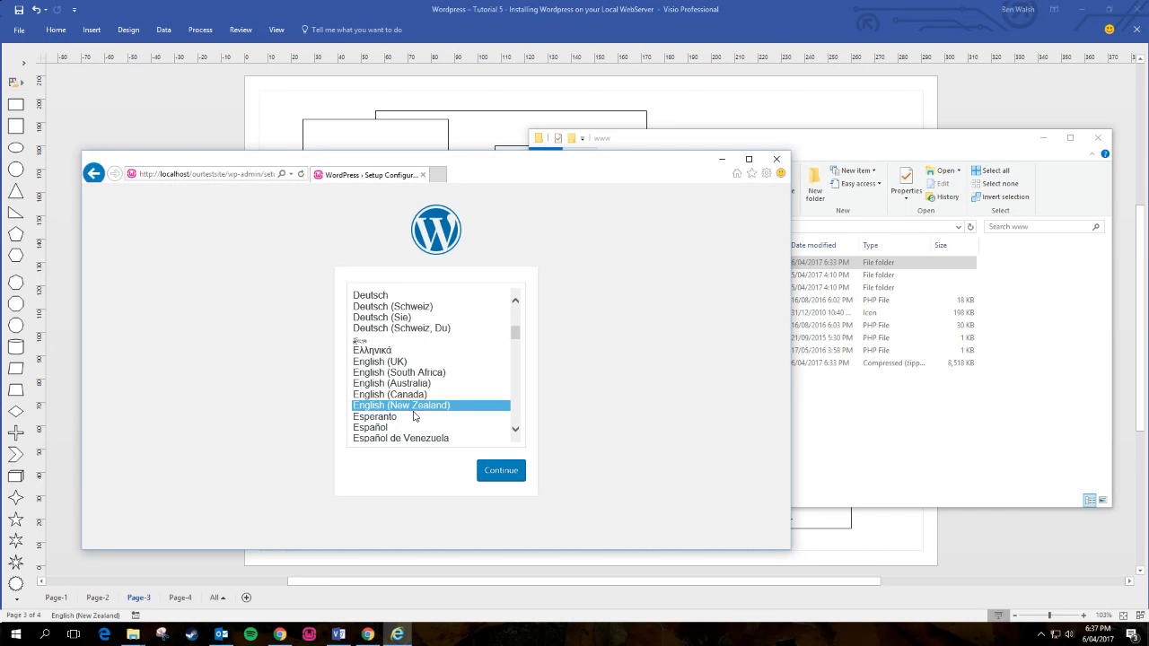
pyautogui.click(508, 476)
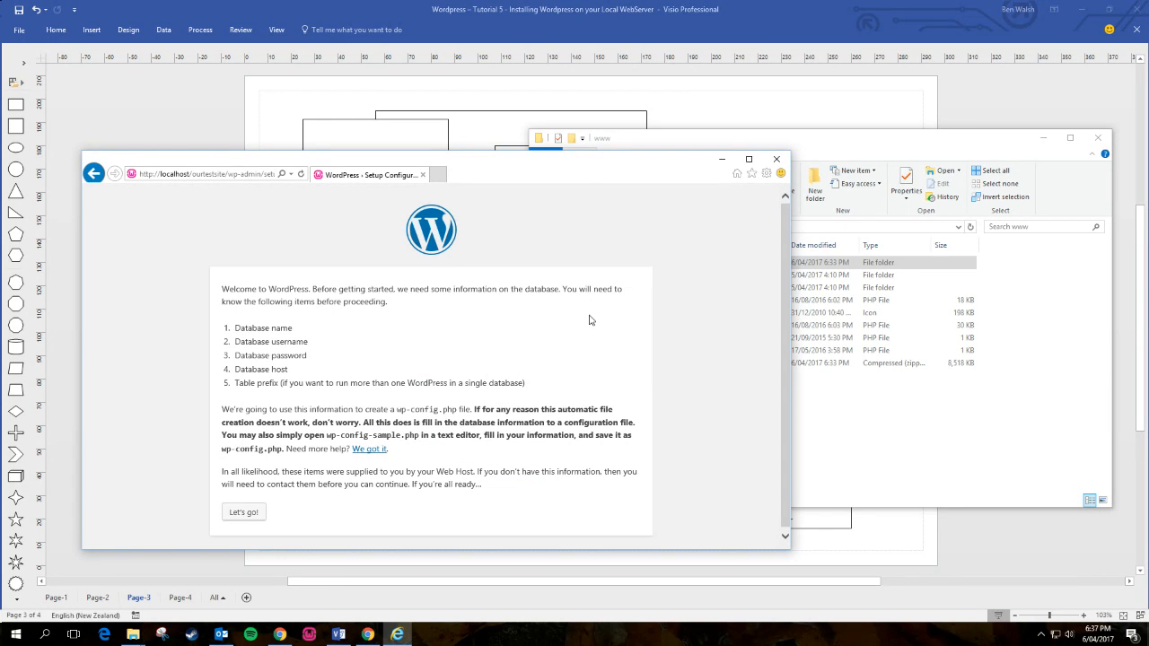
pyautogui.click(755, 90)
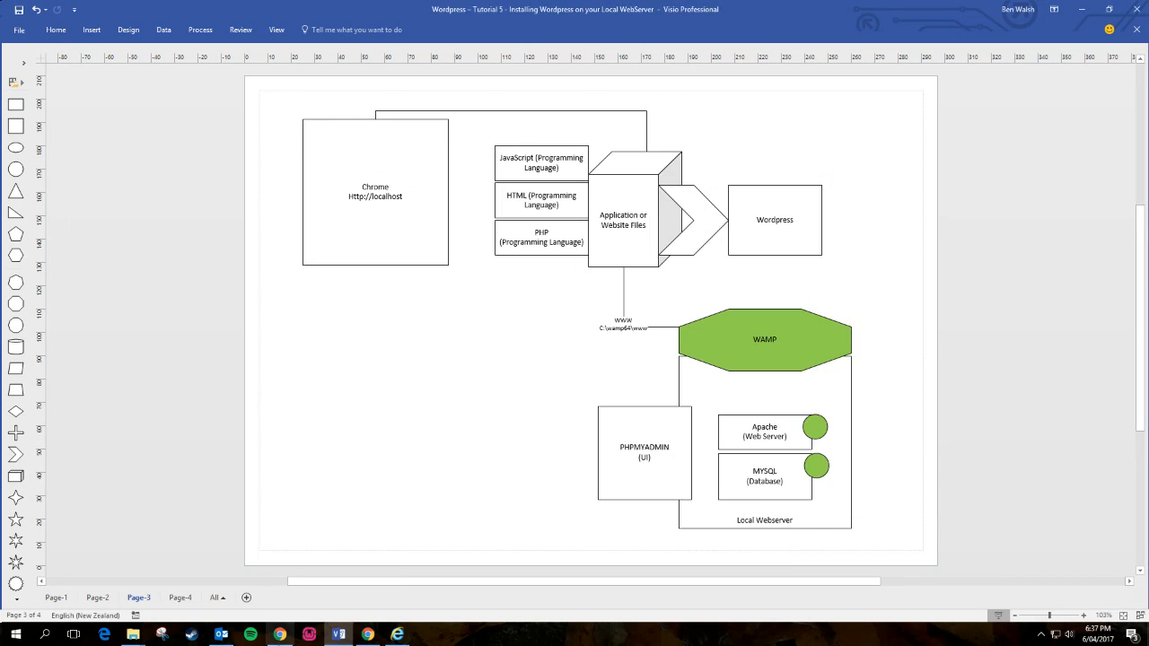
pyautogui.click(397, 634)
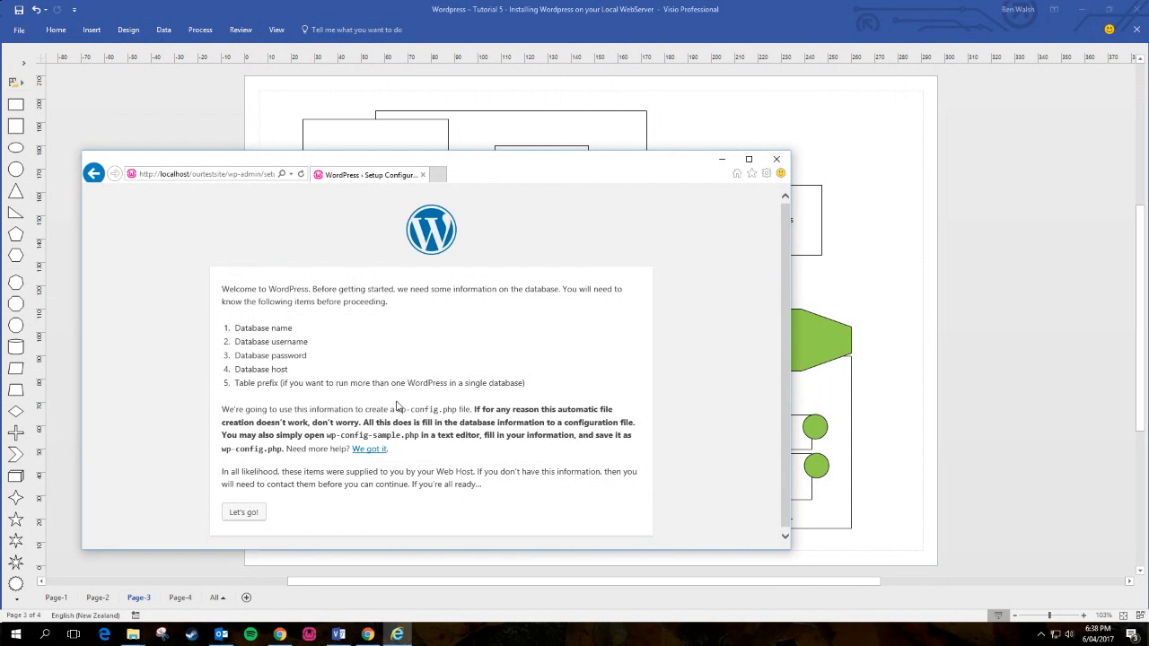
pyautogui.click(880, 403)
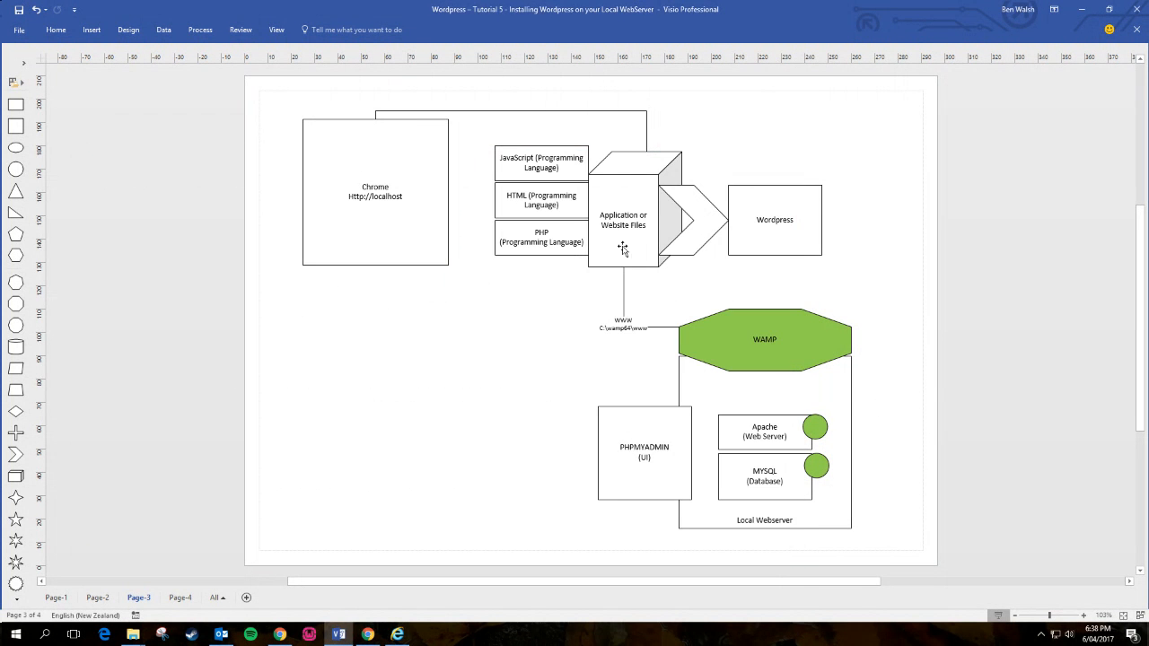
pyautogui.click(397, 634)
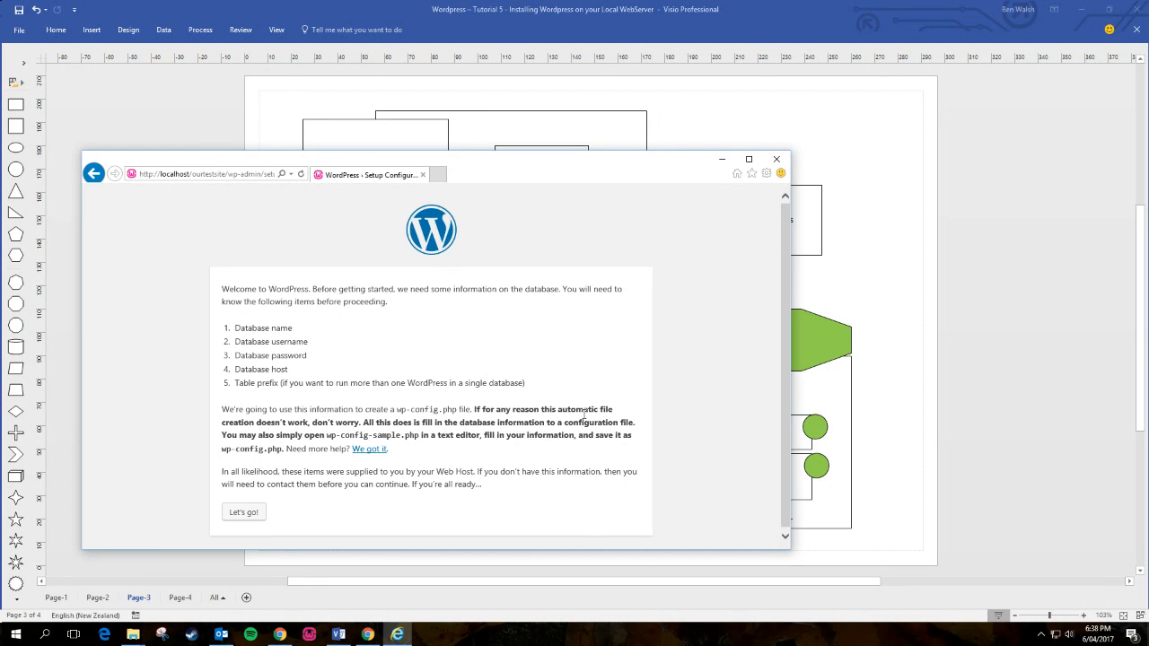
pyautogui.scroll(-1, 584, 414)
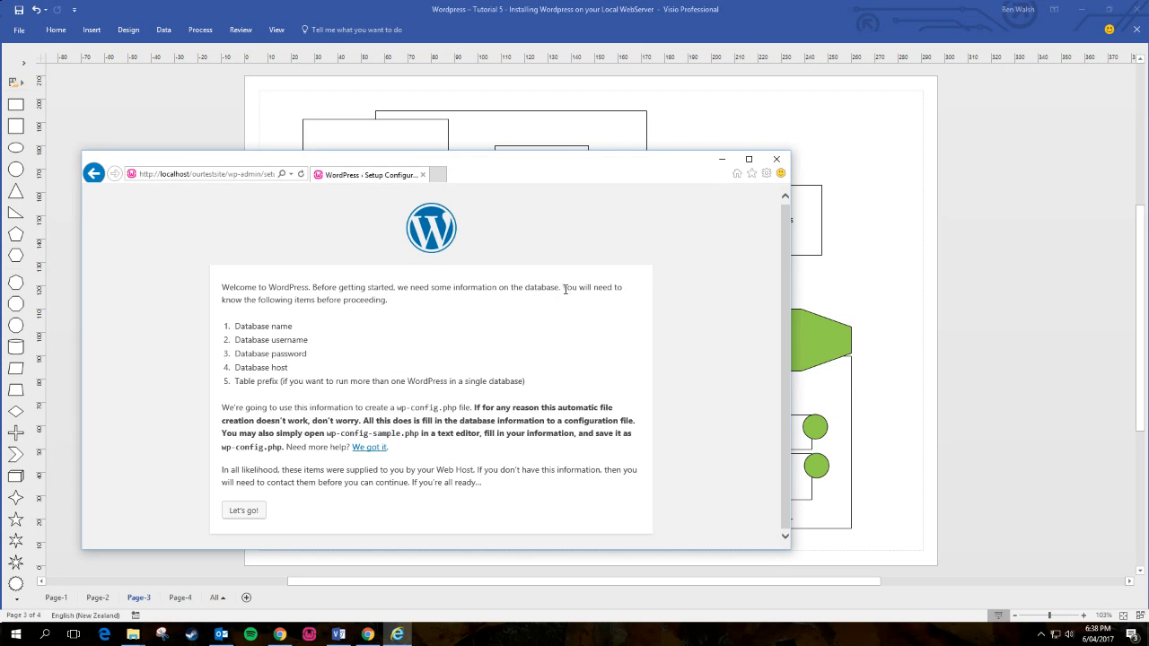
pyautogui.moveTo(563, 288); pyautogui.dragTo(638, 297)
pyautogui.click(634, 306)
pyautogui.click(353, 319)
pyautogui.moveTo(235, 326); pyautogui.dragTo(309, 353)
pyautogui.click(320, 355)
# - Highlight the five required database items, choose Let's go!, and switch to Visio
pyautogui.moveTo(235, 367); pyautogui.dragTo(288, 368)
pyautogui.click(571, 370)
pyautogui.moveTo(538, 385); pyautogui.dragTo(229, 330)
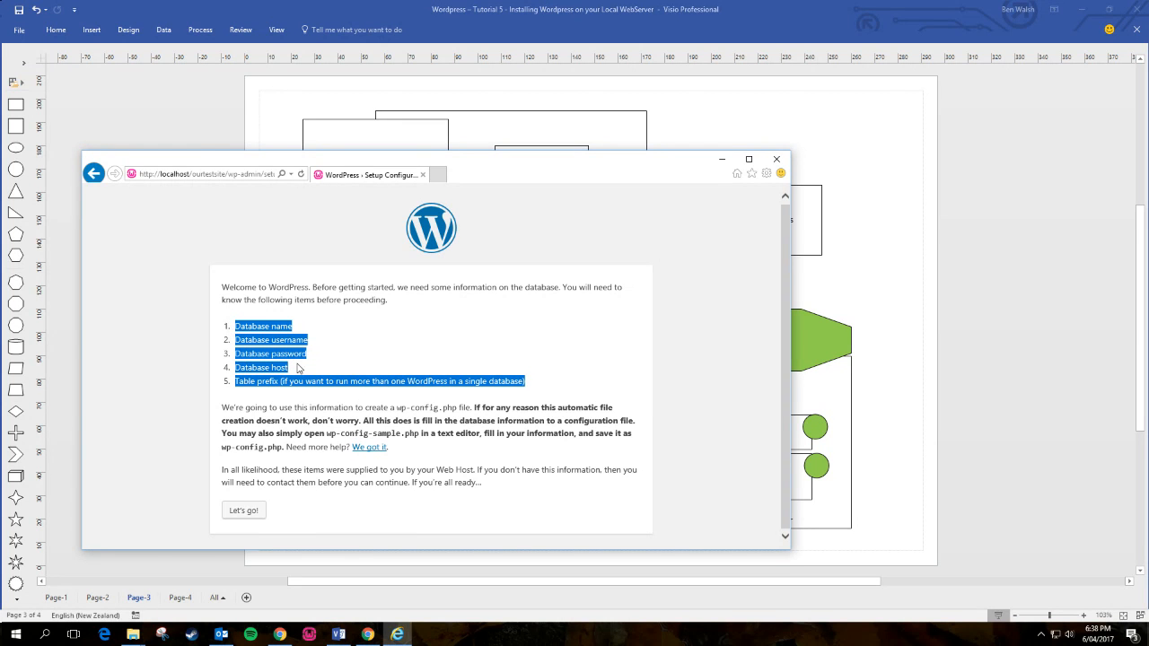
pyautogui.click(253, 511)
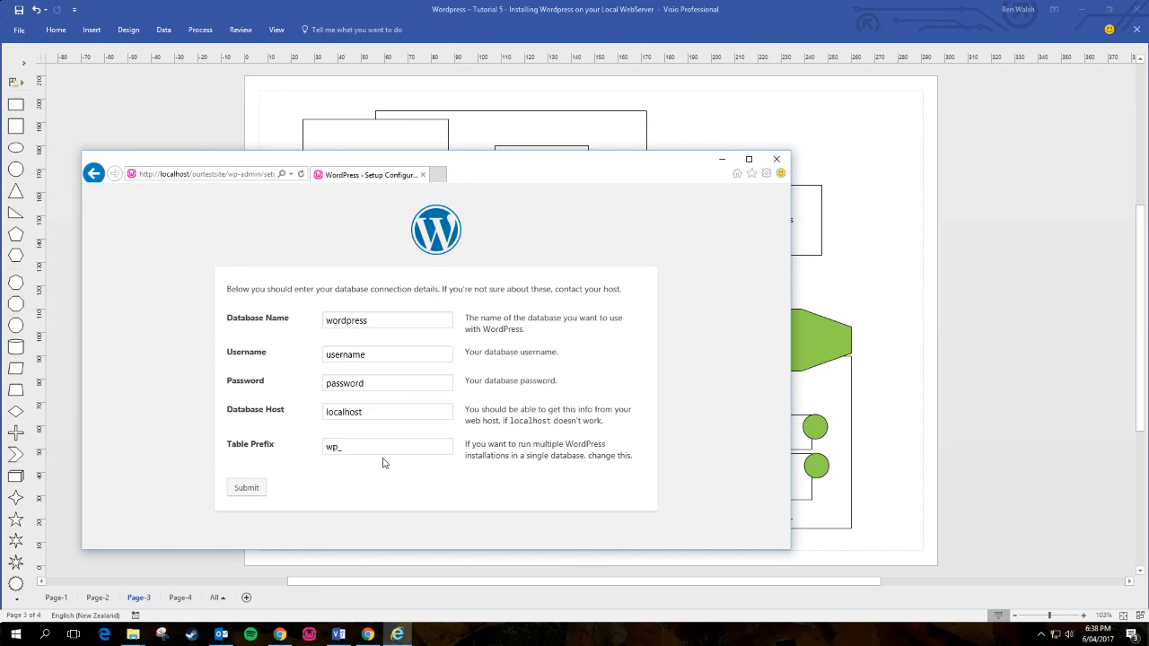
pyautogui.click(884, 491)
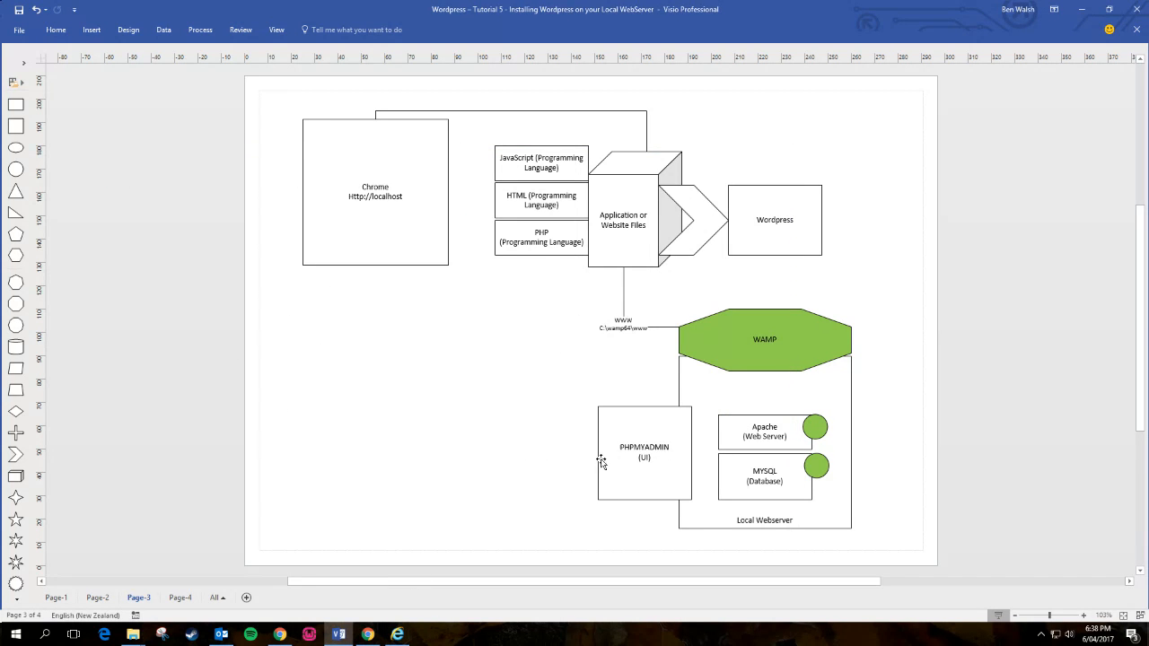
# - Open phpMyAdmin from the WAMP tray menu, log in as root without a password, then minimize it
pyautogui.click(1037, 635)
pyautogui.rightClick(1016, 612)
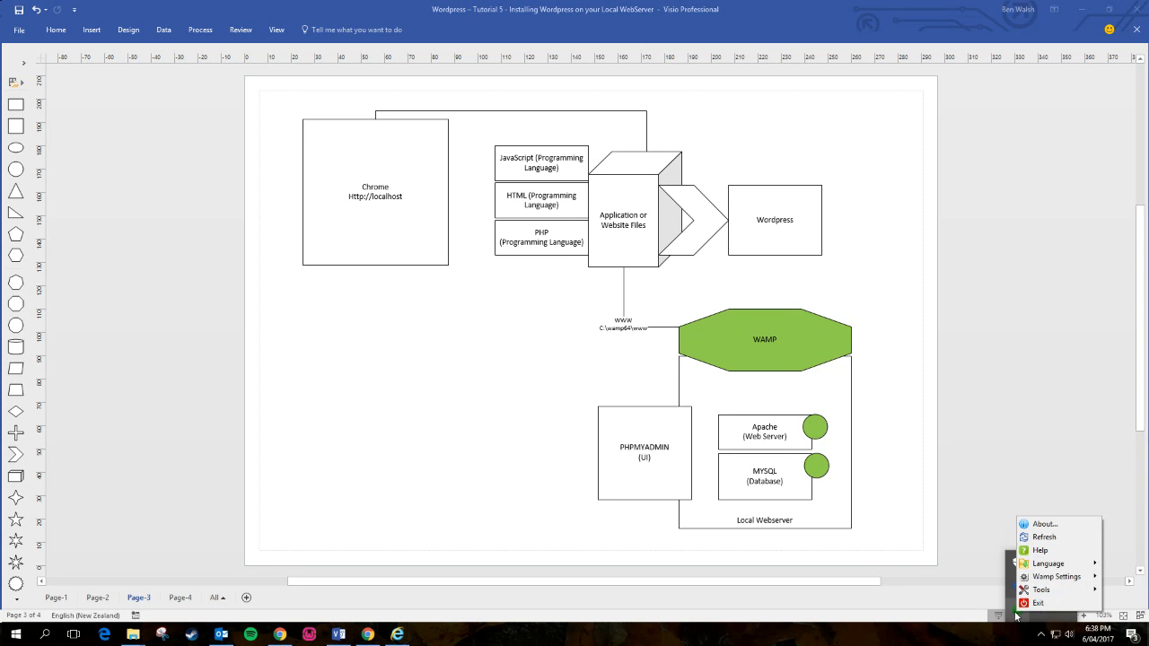
pyautogui.click(1016, 612)
pyautogui.click(1016, 612)
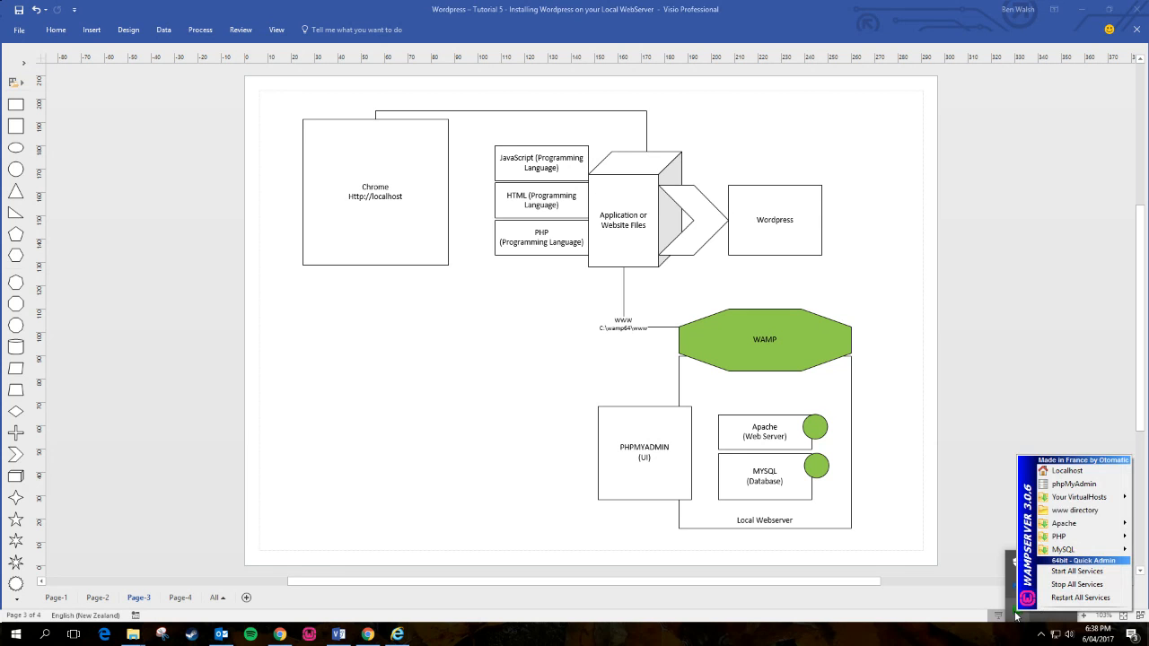
pyautogui.click(1062, 485)
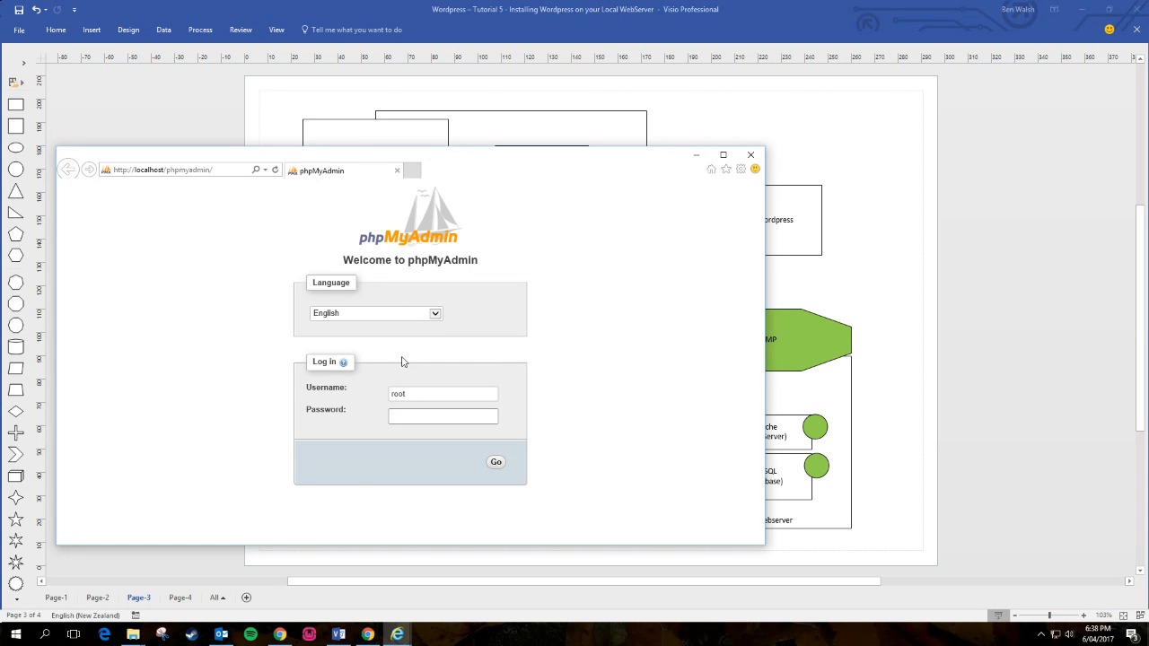
pyautogui.press('Tab')
pyautogui.click(427, 394)
pyautogui.click(496, 463)
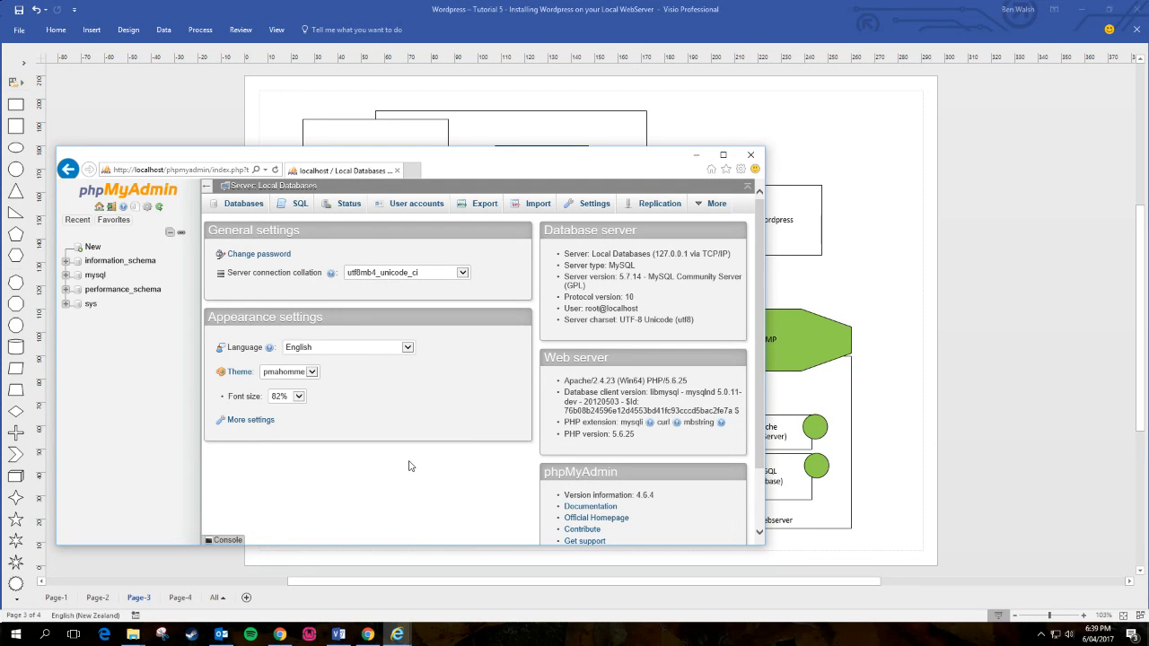
pyautogui.click(697, 155)
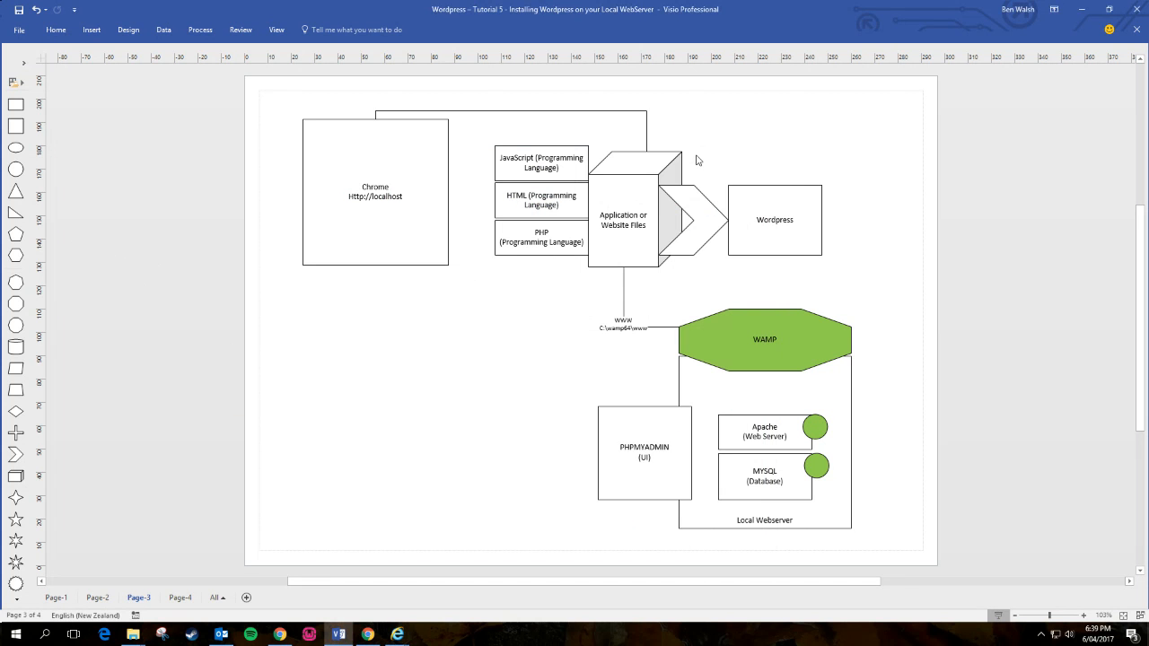
# - Fill the WordPress database form: name ourtestsite, username root, password left empty
pyautogui.click(366, 634)
pyautogui.moveTo(427, 599)
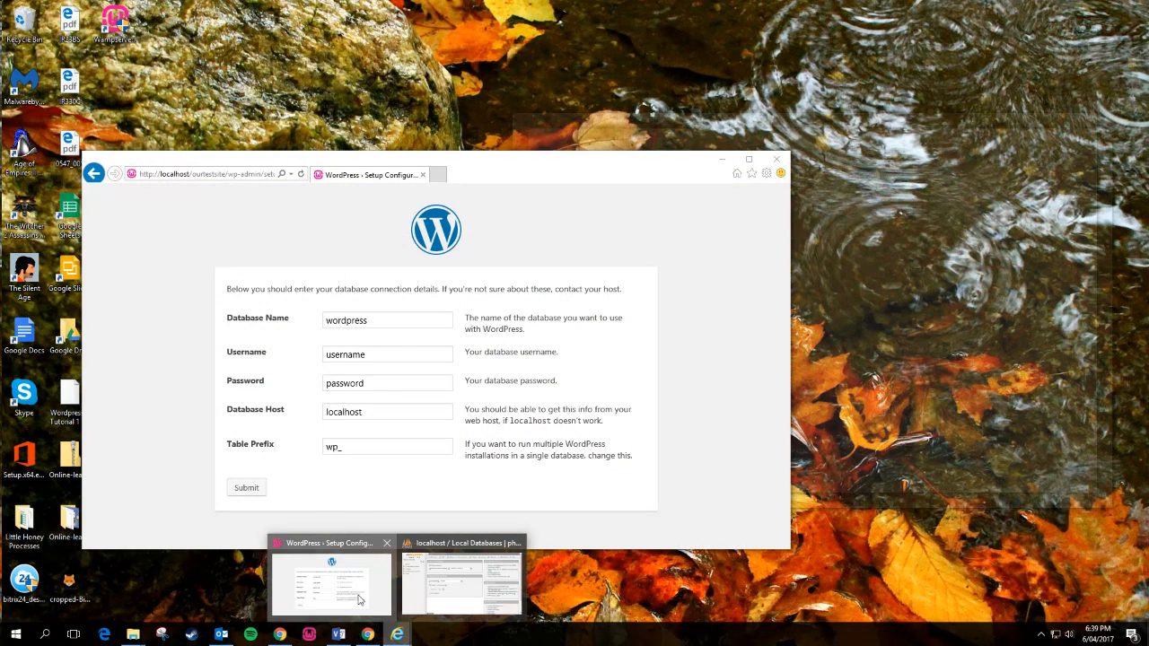
pyautogui.click(332, 583)
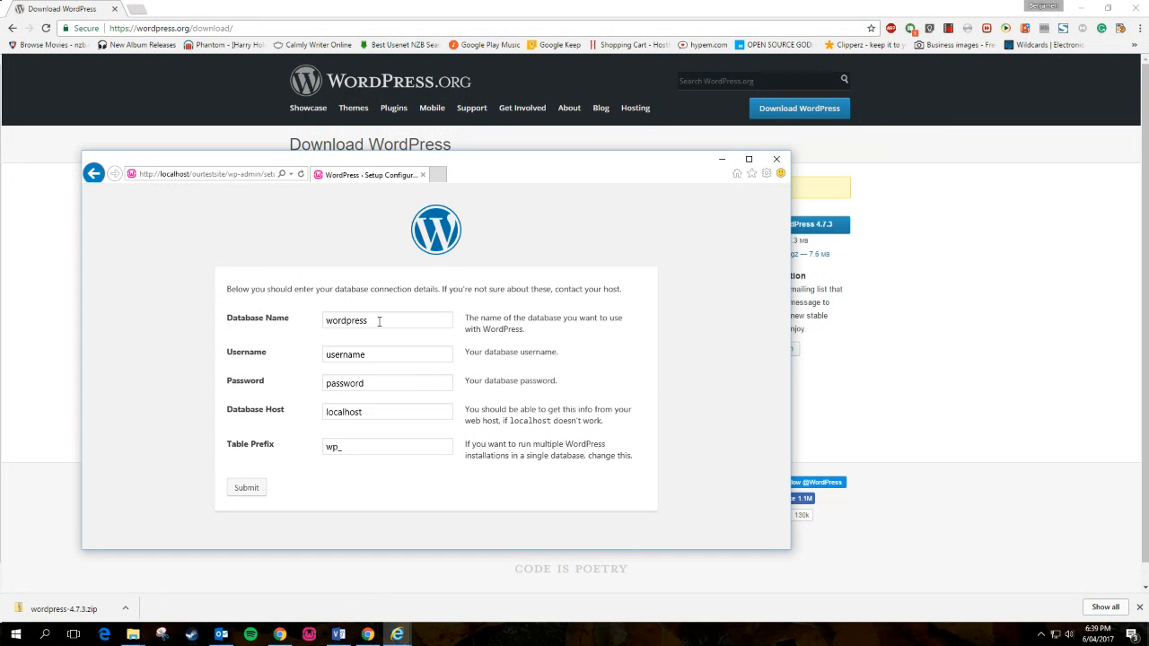
pyautogui.moveTo(133, 634)
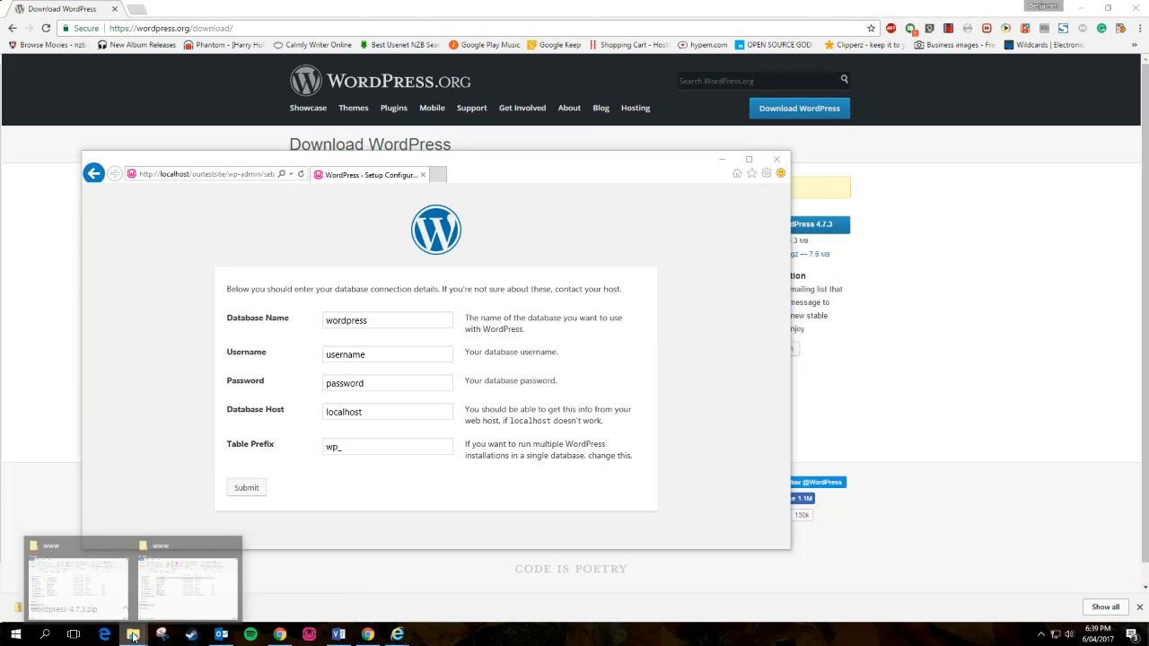
pyautogui.moveTo(176, 598)
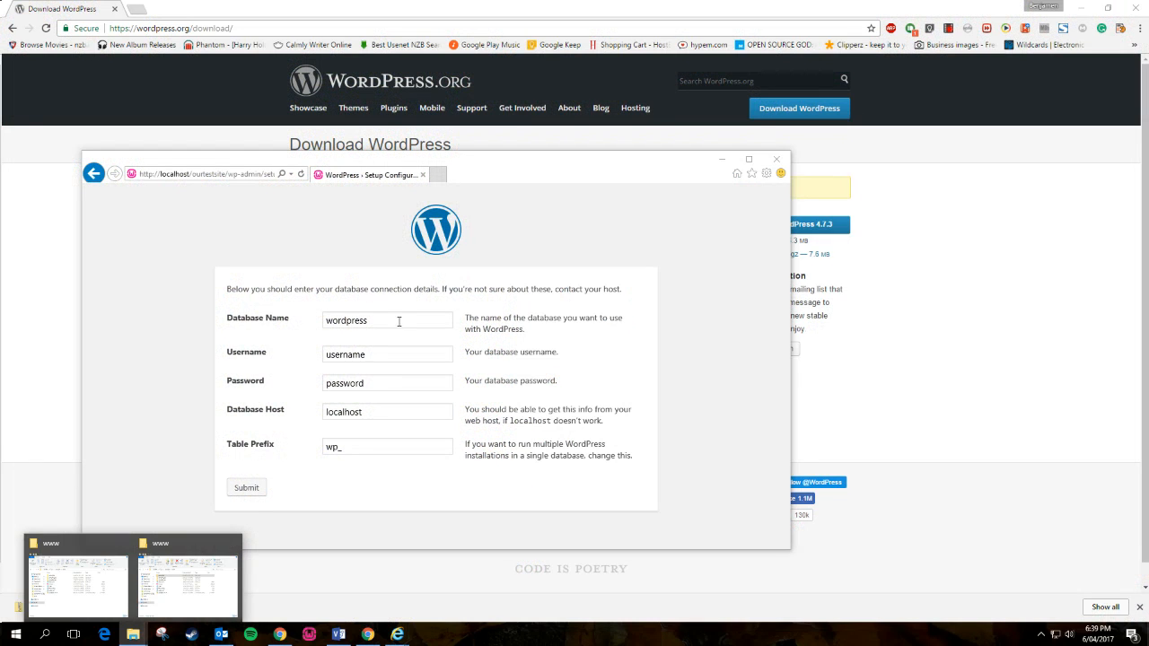
pyautogui.moveTo(398, 321); pyautogui.dragTo(293, 323)
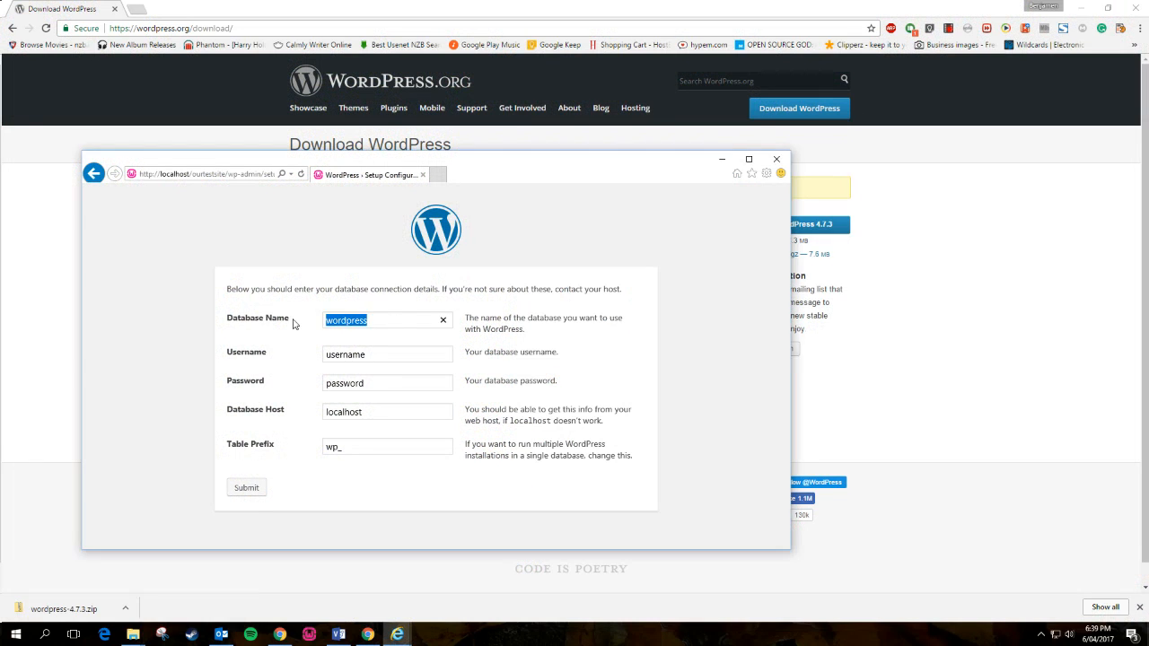
pyautogui.write('ourtestsite')
pyautogui.hotkey('ctrl', 'a')
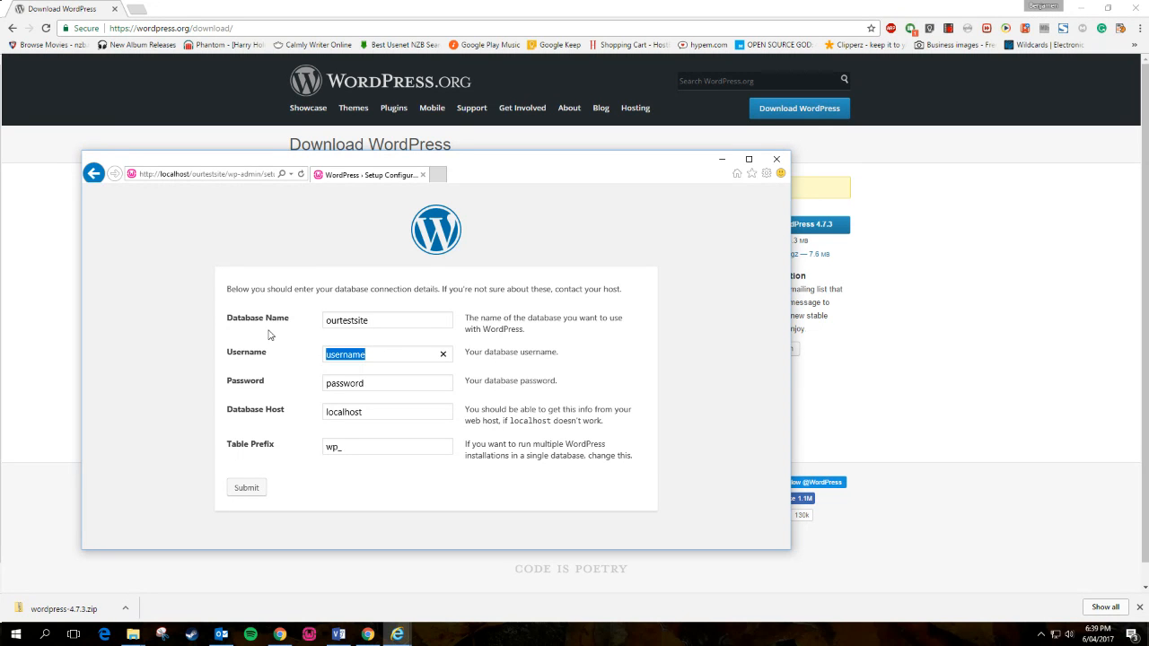
pyautogui.write('root')
pyautogui.click(404, 383)
pyautogui.hotkey('ctrl', 'a')
pyautogui.press('BackSpace')
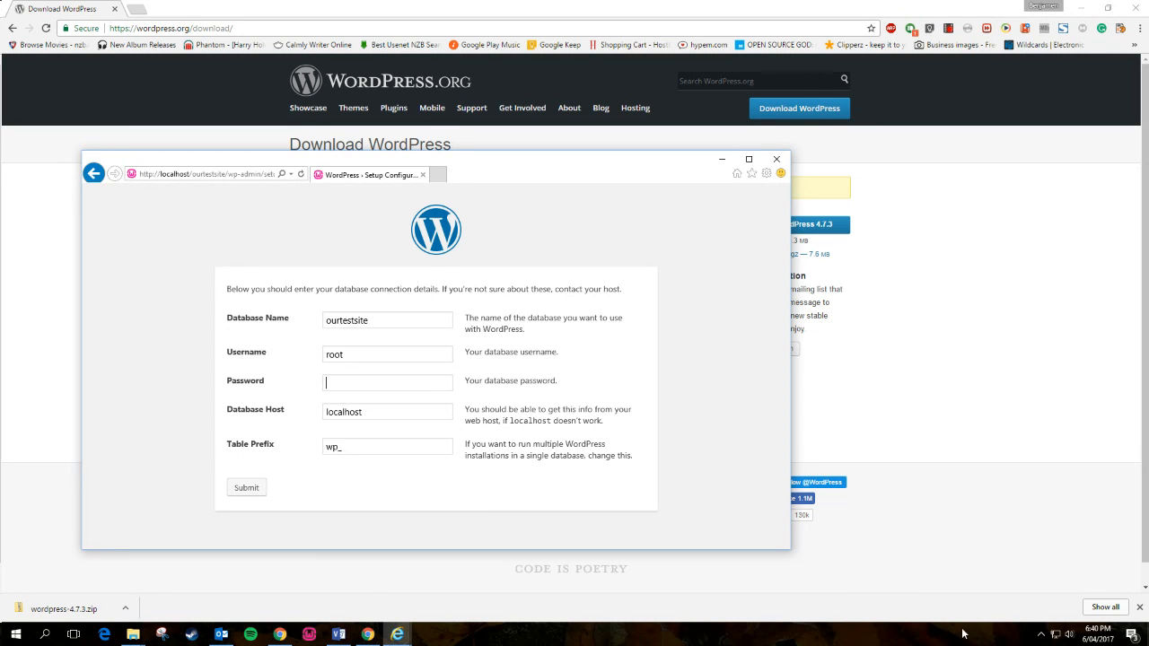
# - Reopen phpMyAdmin from the WAMP tray, log in, and move it aside to reveal the setup form
pyautogui.click(1040, 637)
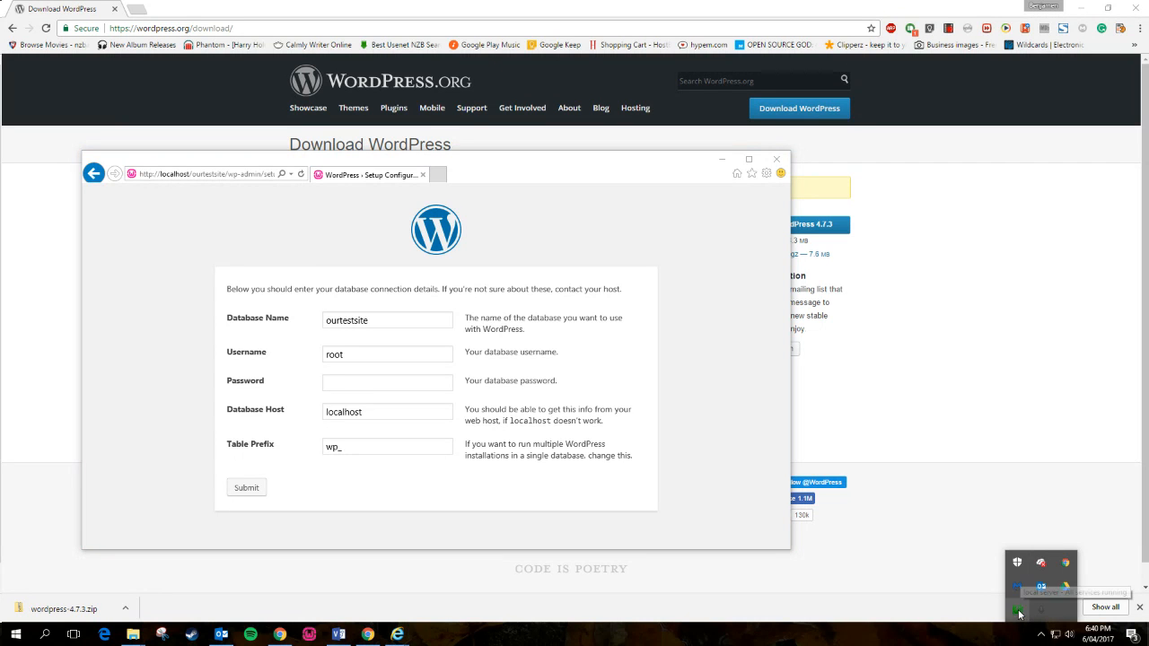
pyautogui.click(1018, 611)
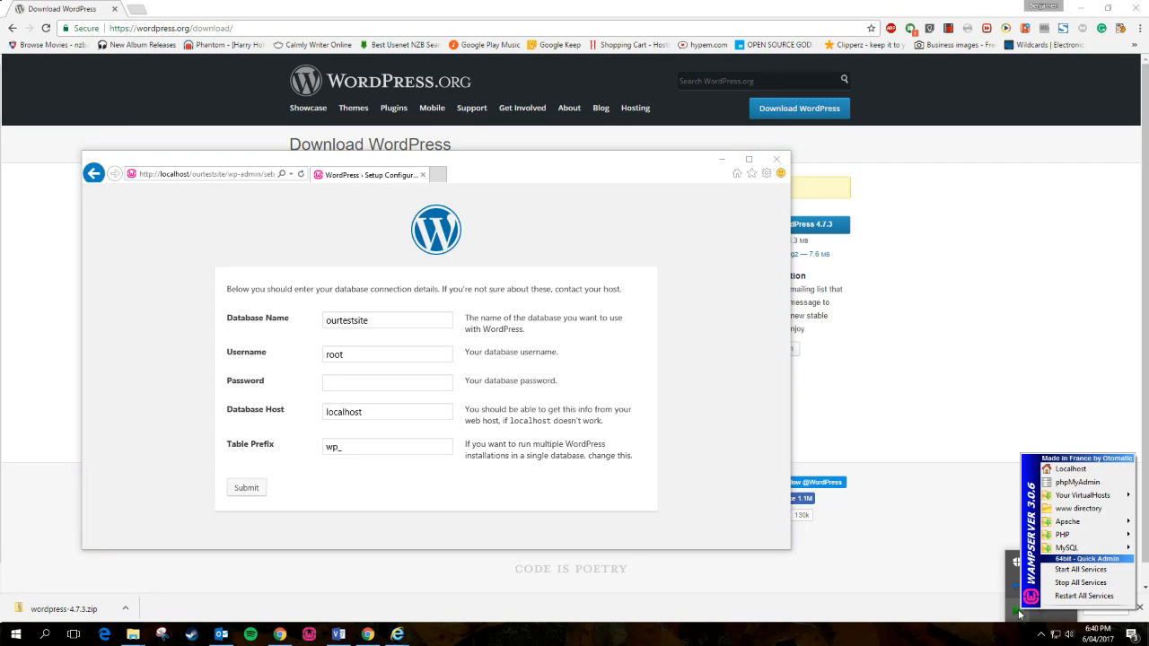
pyautogui.click(1073, 482)
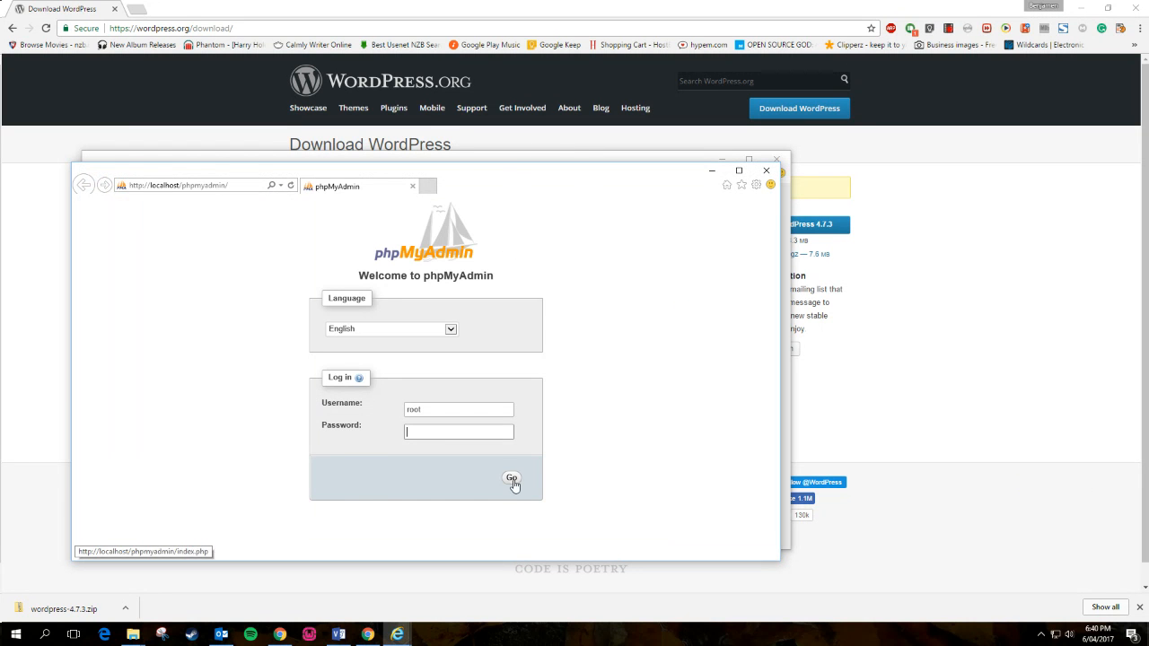
pyautogui.click(512, 480)
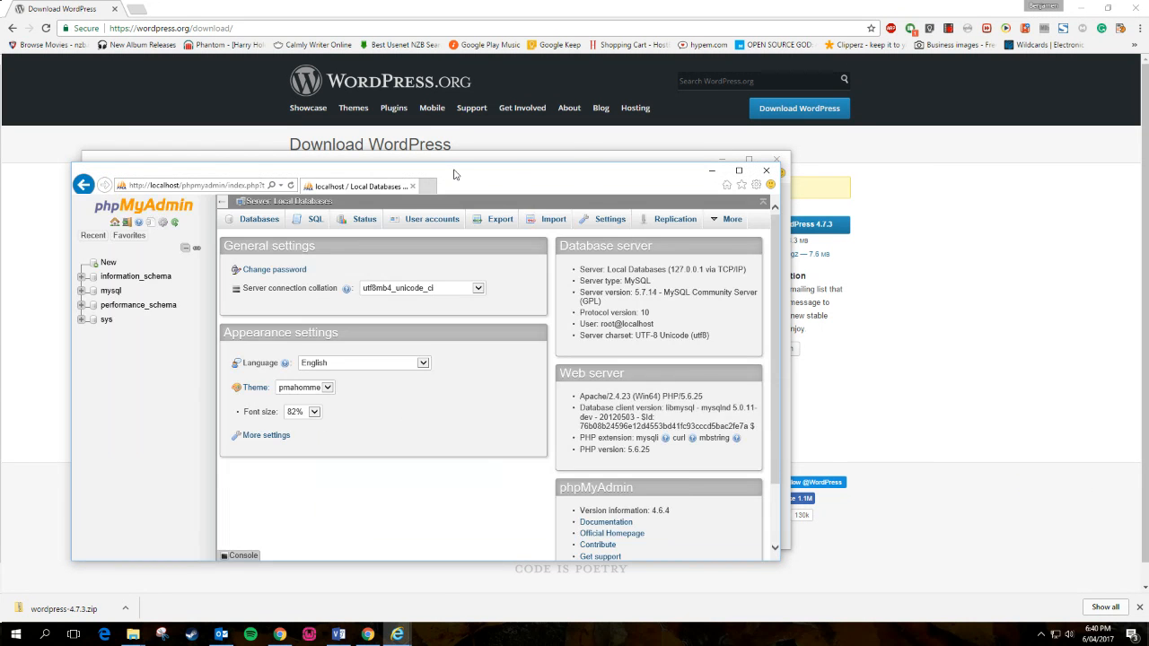
pyautogui.moveTo(453, 174); pyautogui.dragTo(889, 152)
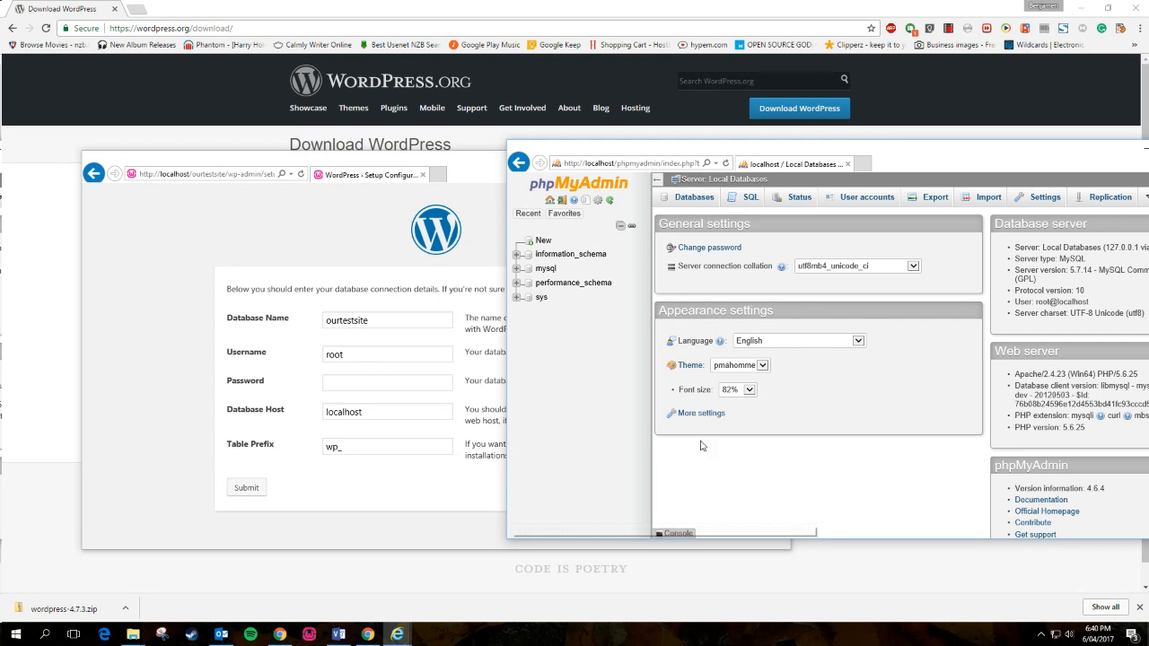
pyautogui.click(392, 385)
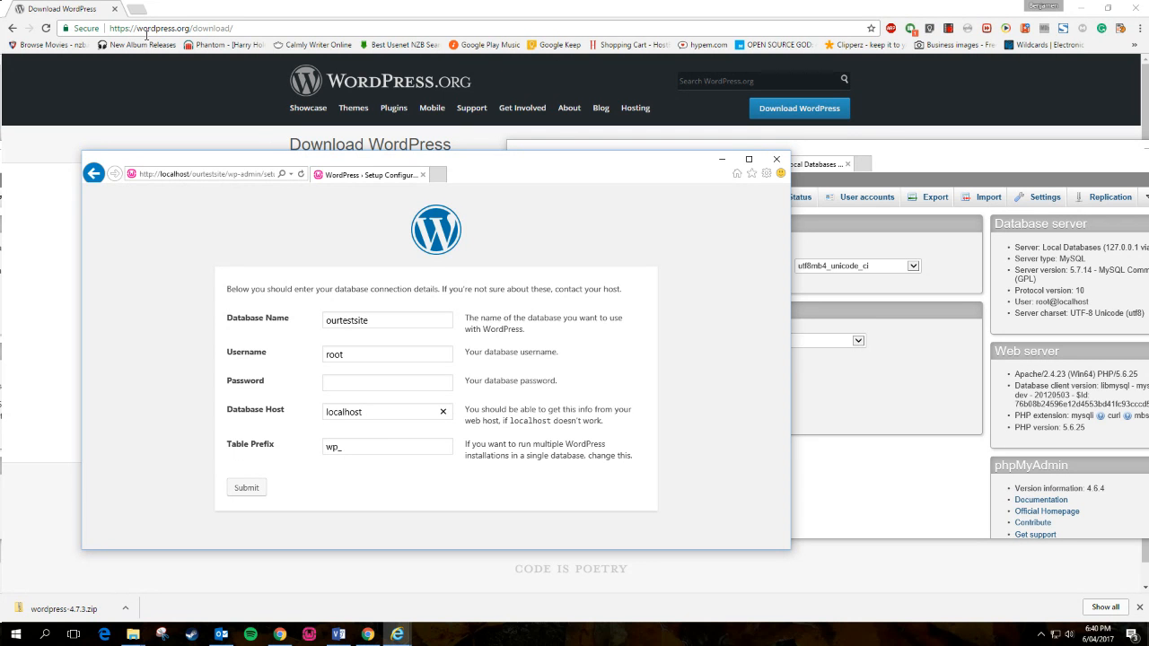
pyautogui.click(401, 634)
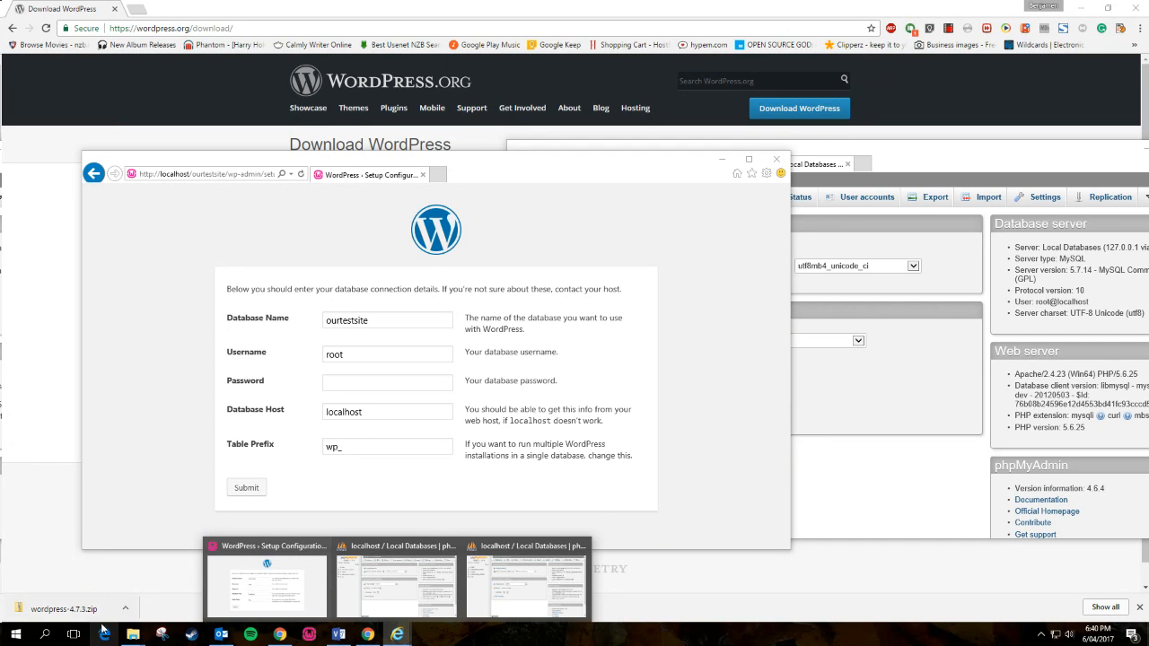
# - Open the WampServer localhost homepage in the browser from the tray icon menu
pyautogui.click(1041, 634)
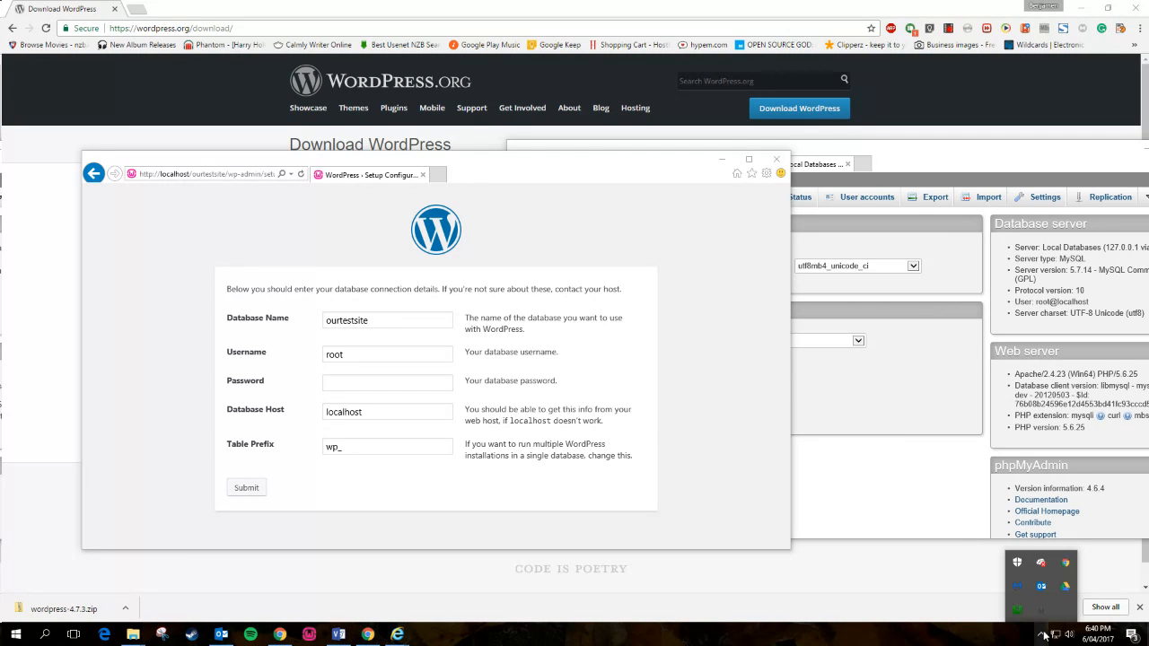
pyautogui.rightClick(1018, 610)
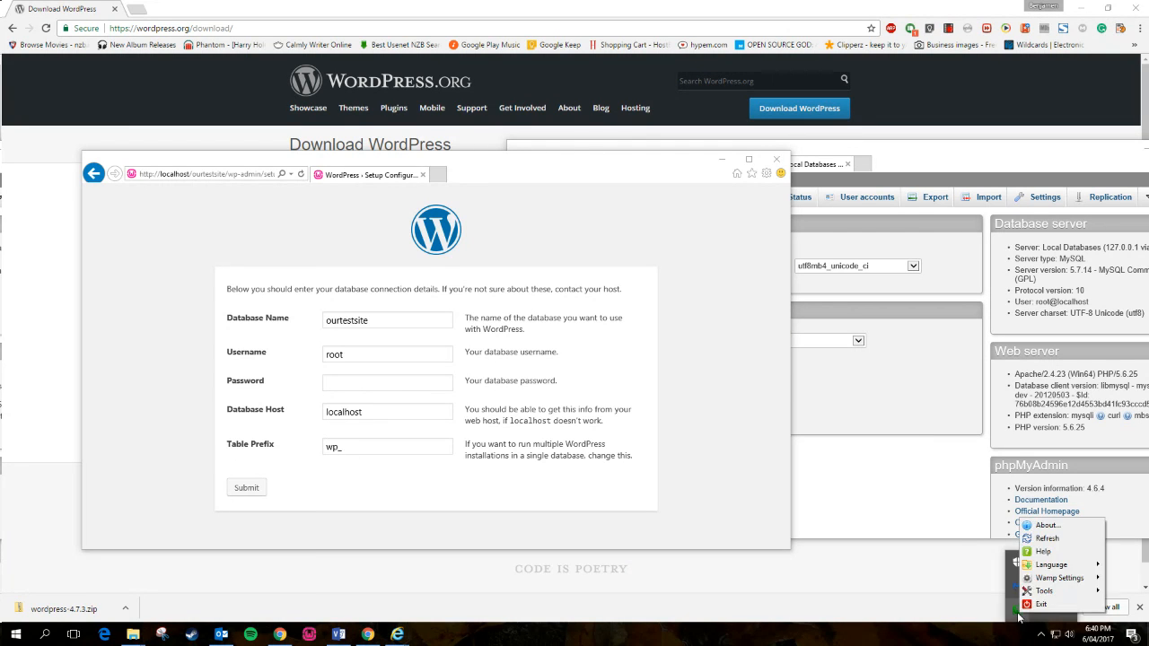
pyautogui.click(1019, 618)
pyautogui.click(1019, 617)
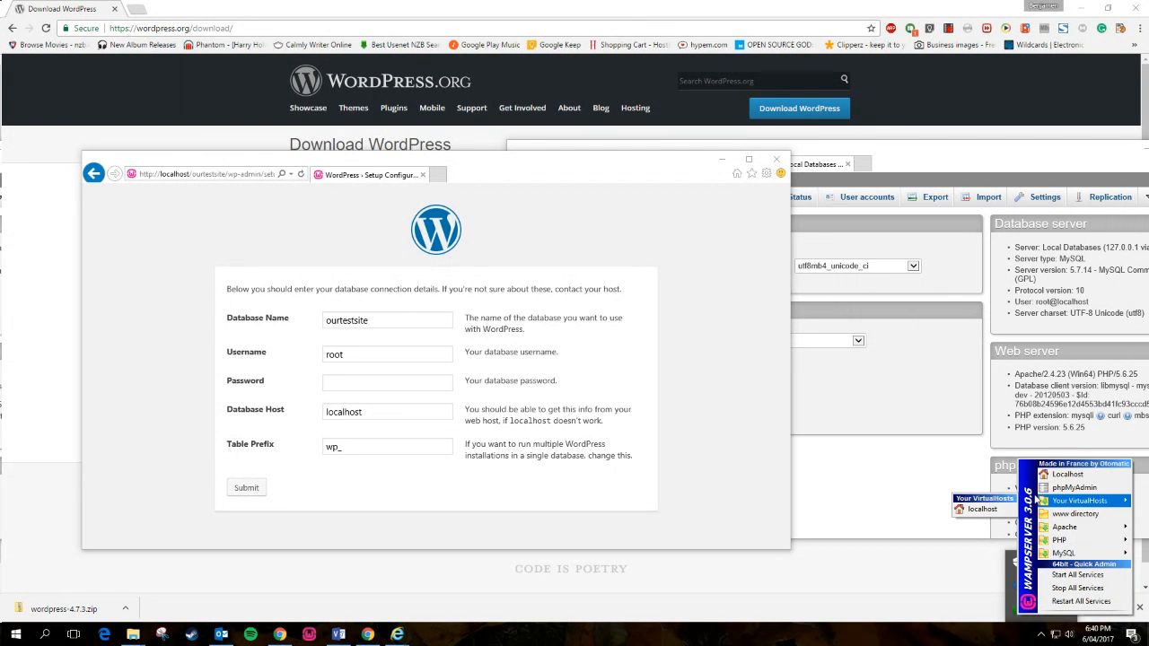
pyautogui.click(1066, 475)
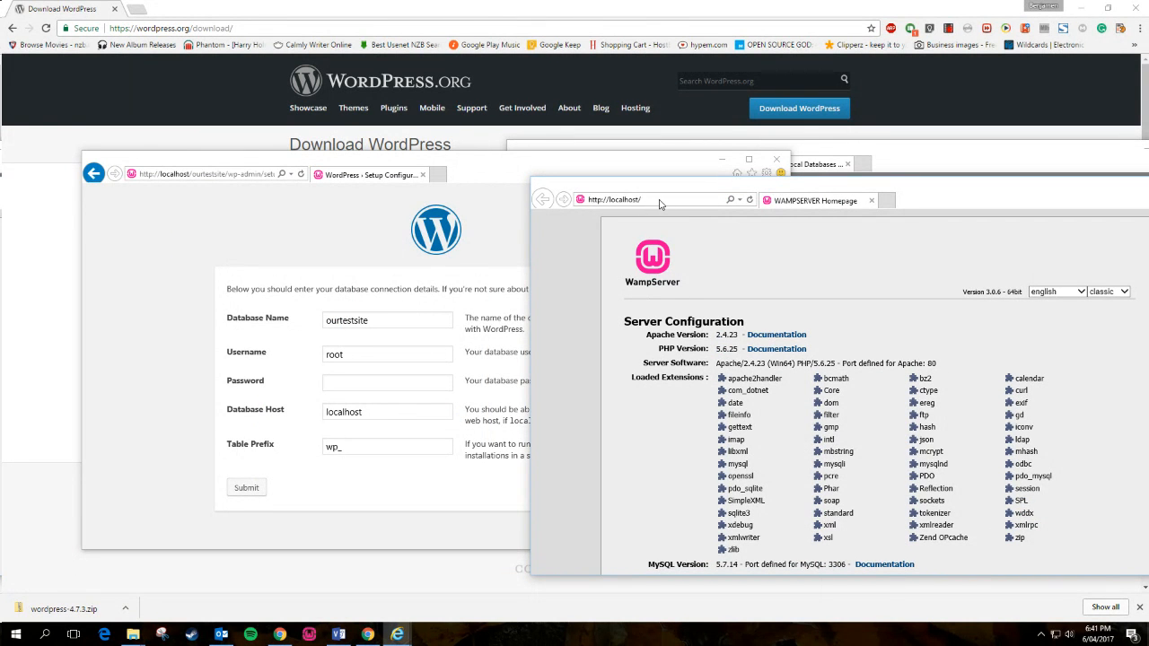
# - Arrange the server homepage window beside the WordPress setup form, keeping the homepage in front
pyautogui.moveTo(677, 191); pyautogui.dragTo(688, 191)
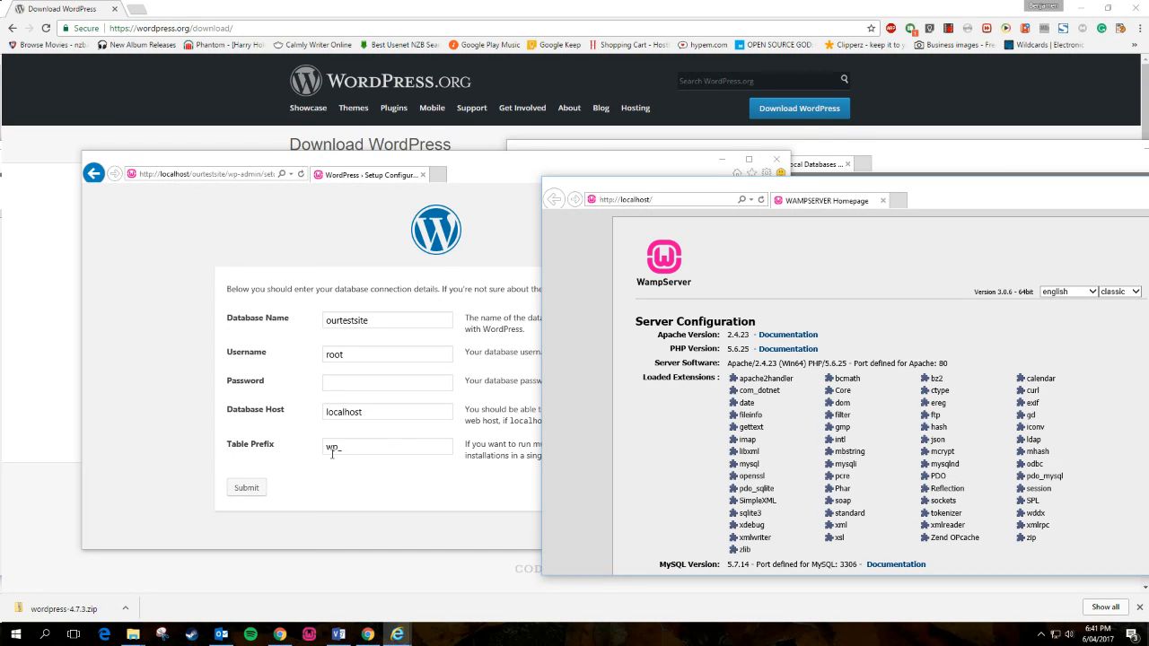
pyautogui.click(341, 453)
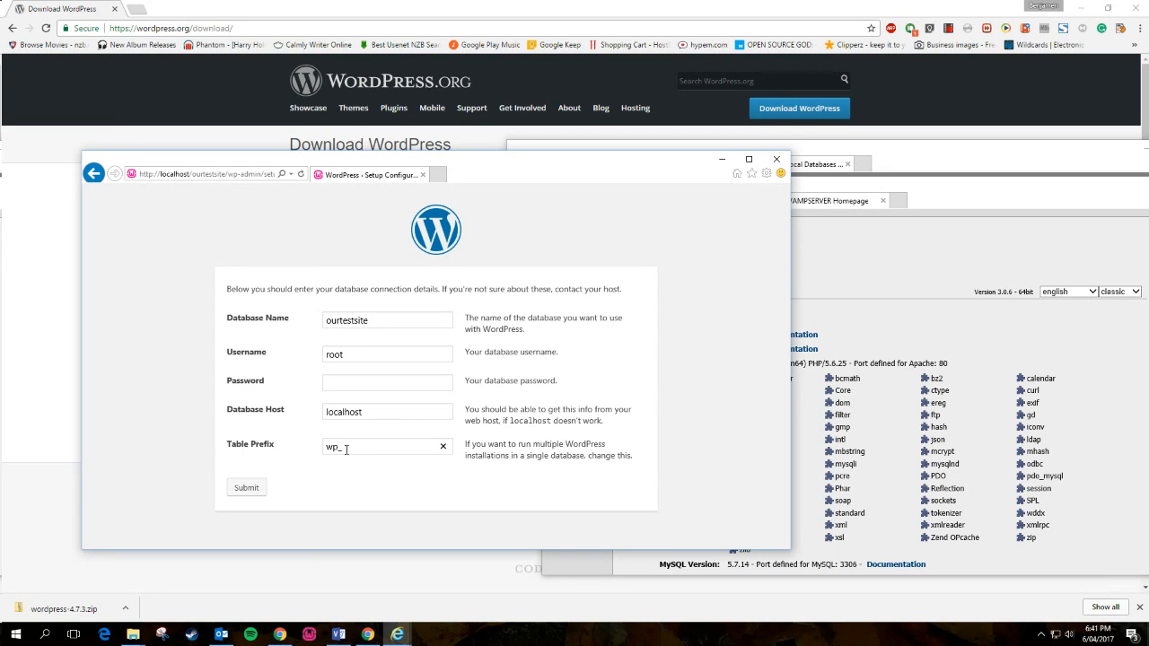
pyautogui.click(389, 475)
pyautogui.click(1021, 238)
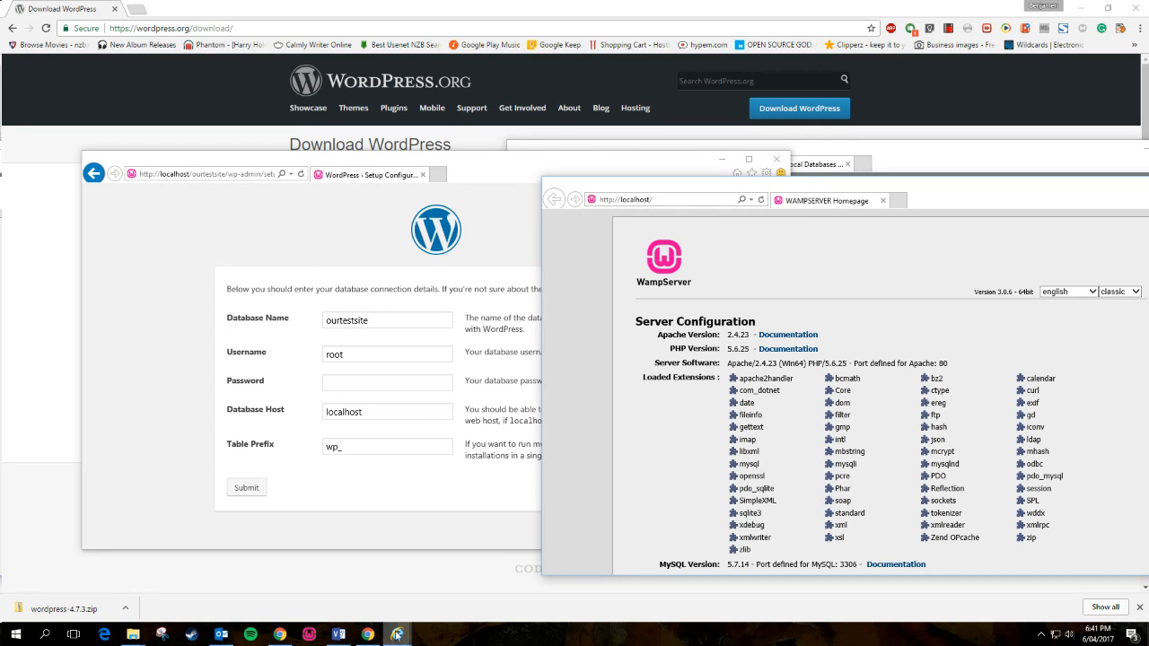
pyautogui.moveTo(410, 639)
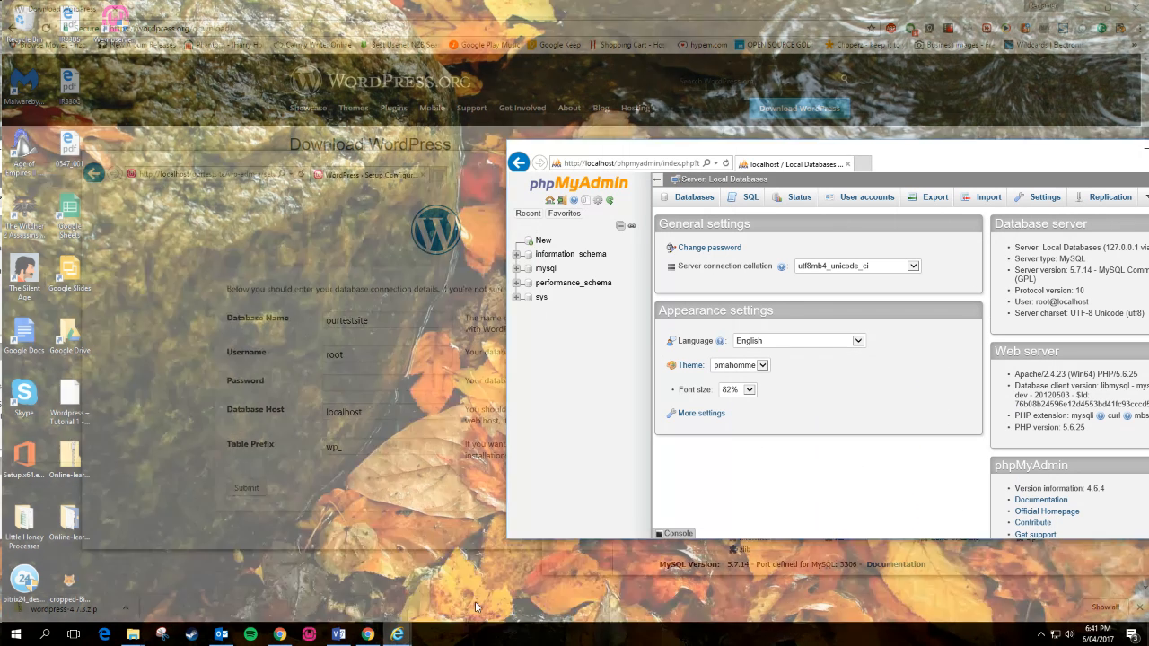
# - In phpMyAdmin's Databases list, create a database named ourtestsite, pasting the name copied from the setup form
pyautogui.click(474, 601)
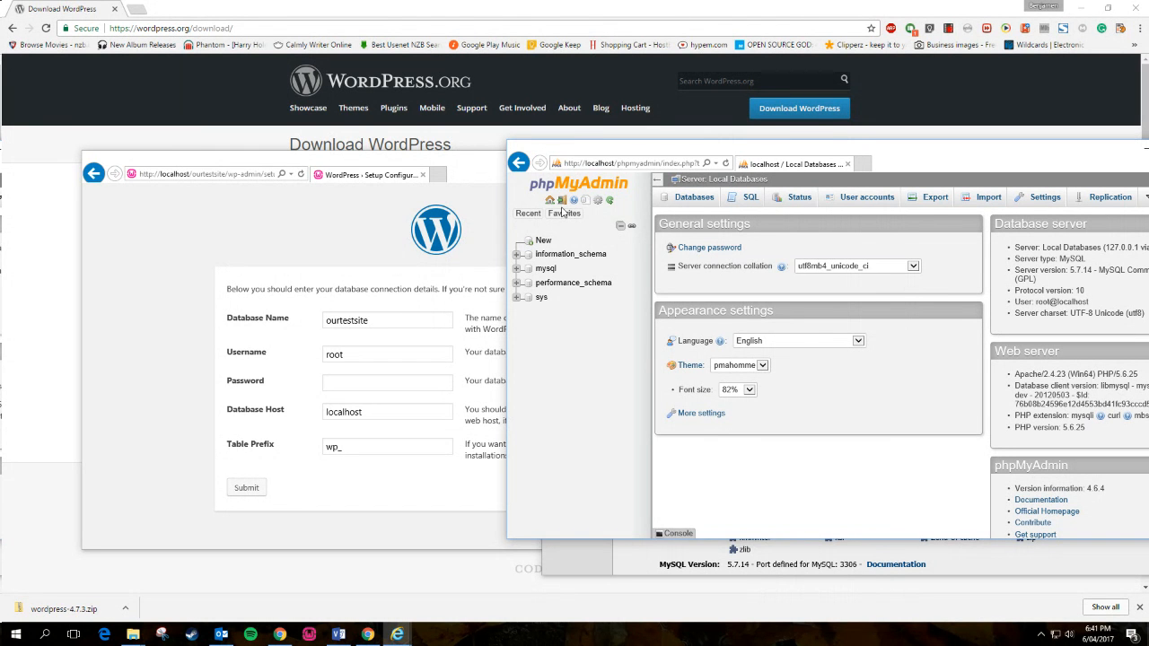
pyautogui.click(1041, 634)
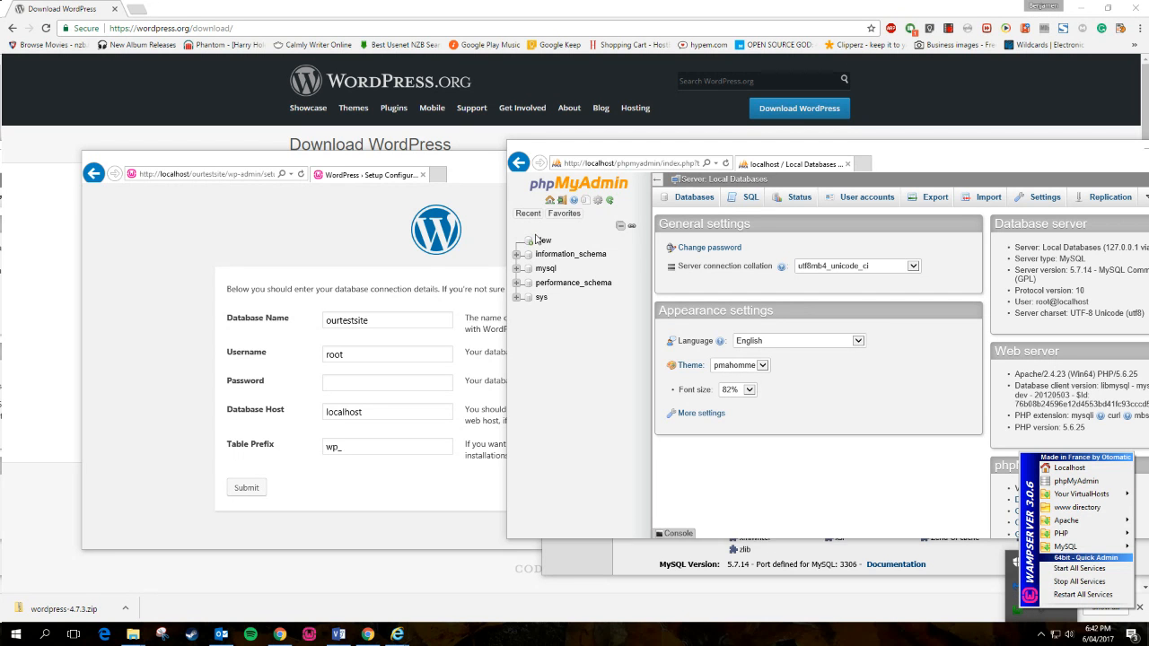
pyautogui.click(699, 199)
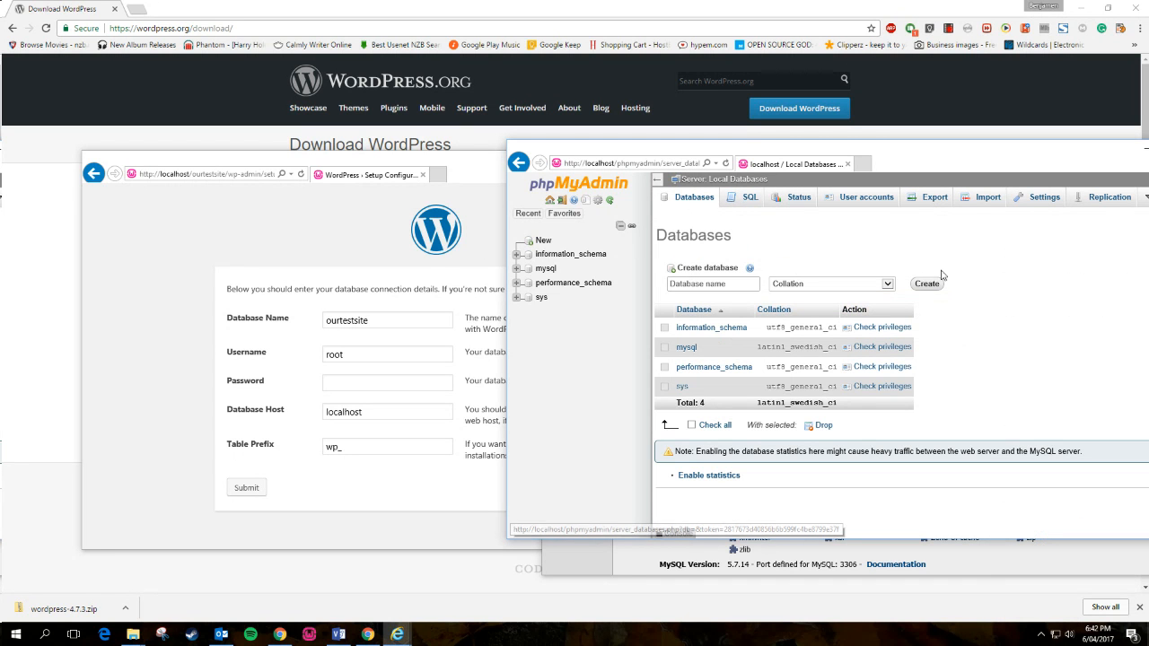
pyautogui.click(539, 243)
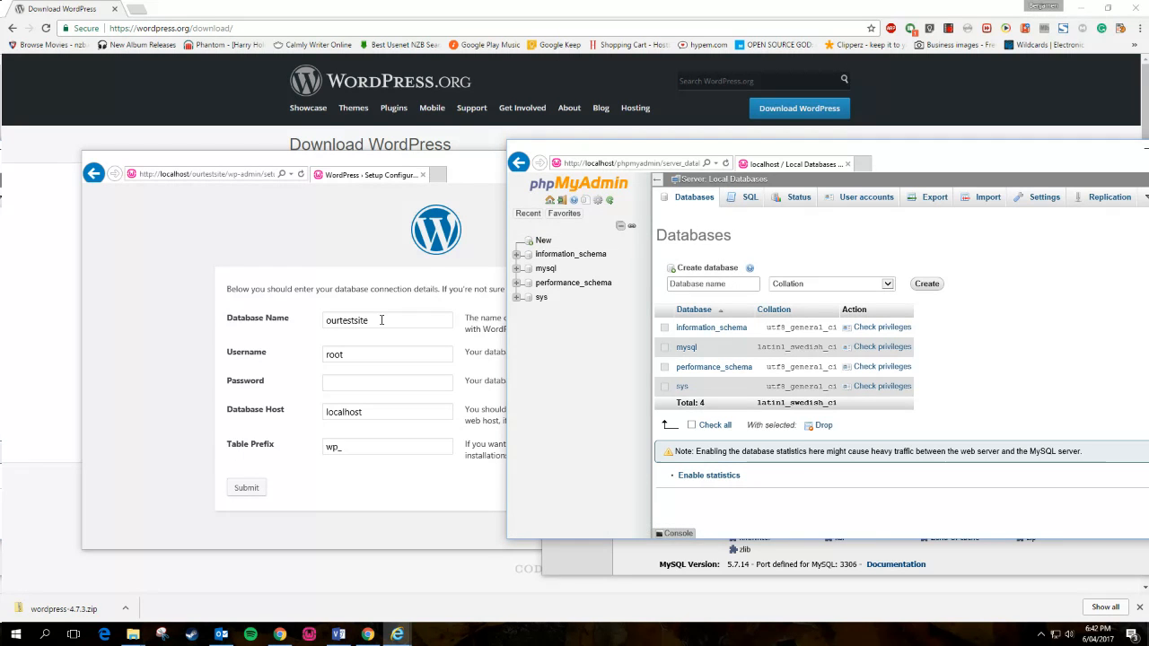
pyautogui.moveTo(368, 320); pyautogui.dragTo(308, 323)
pyautogui.hotkey('ctrl', 'c')
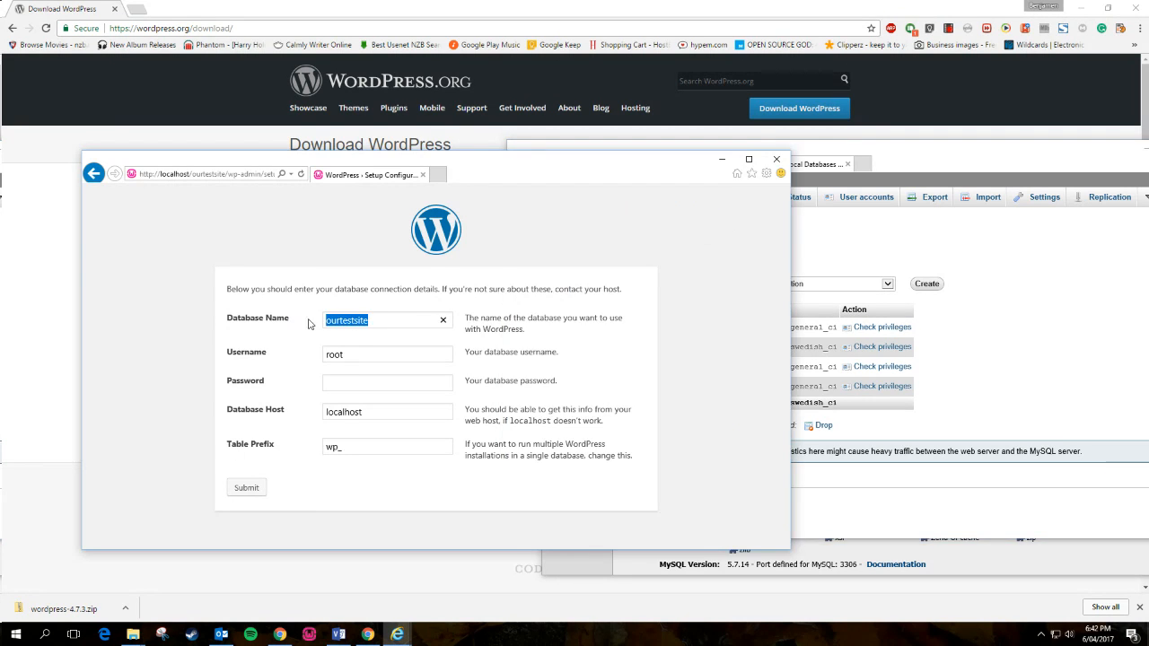
pyautogui.click(1007, 316)
pyautogui.click(709, 283)
pyautogui.hotkey('ctrl', 'v')
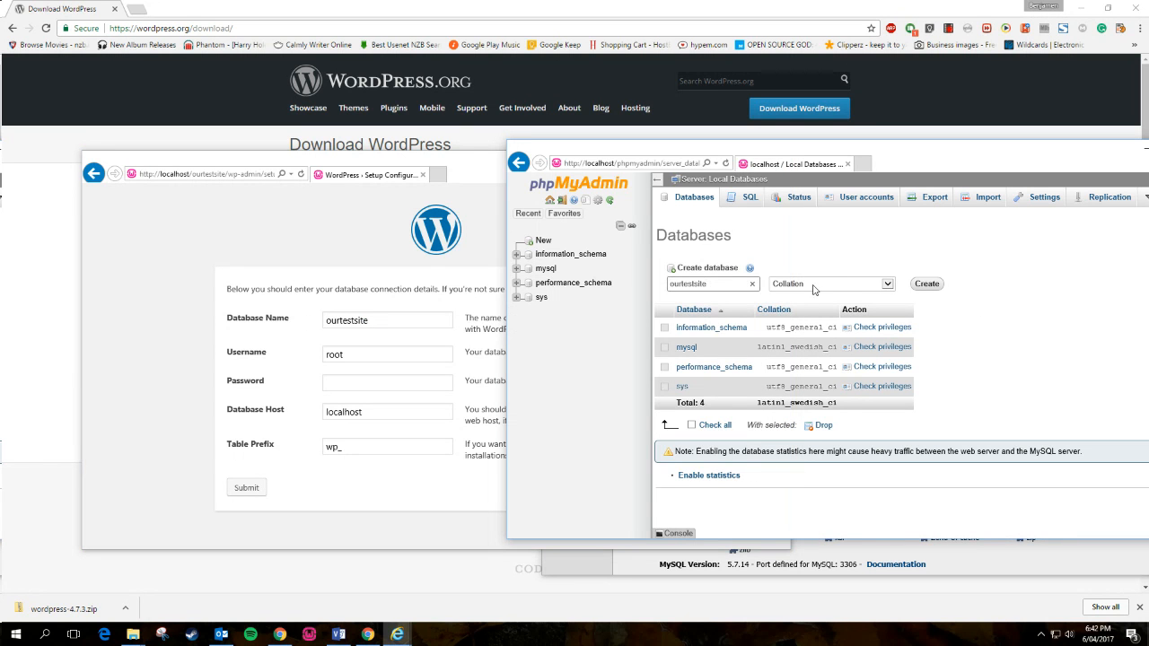
pyautogui.click(933, 287)
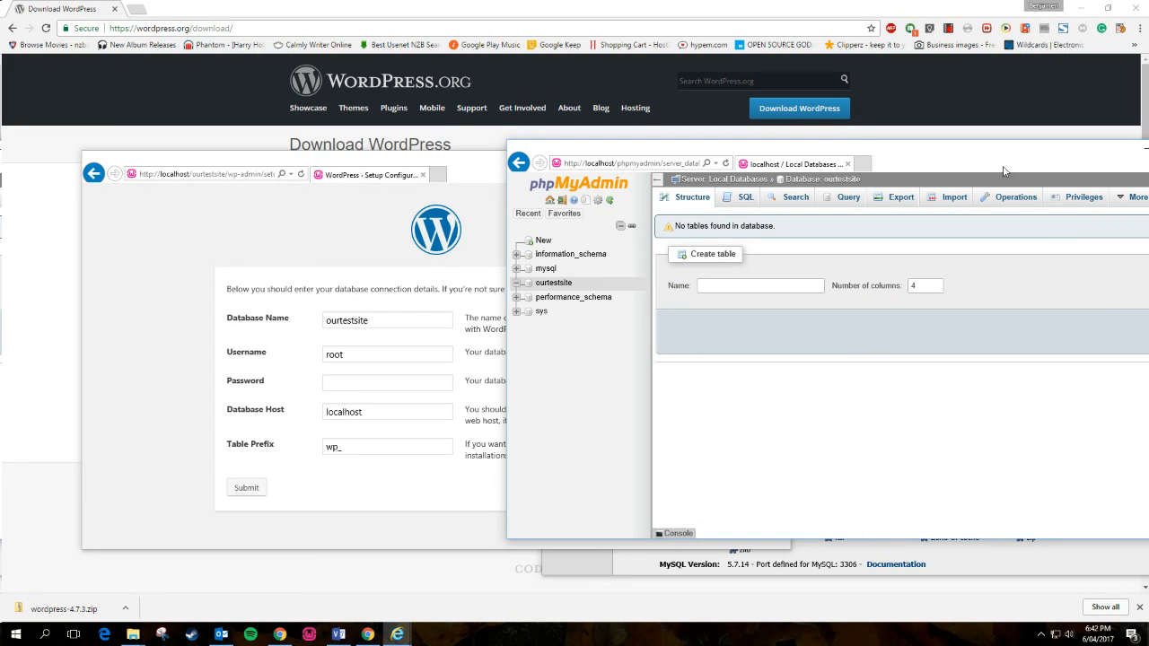
# - Shift the phpMyAdmin window into view and open the ourtestsite Privileges tab
pyautogui.moveTo(981, 173); pyautogui.dragTo(920, 166)
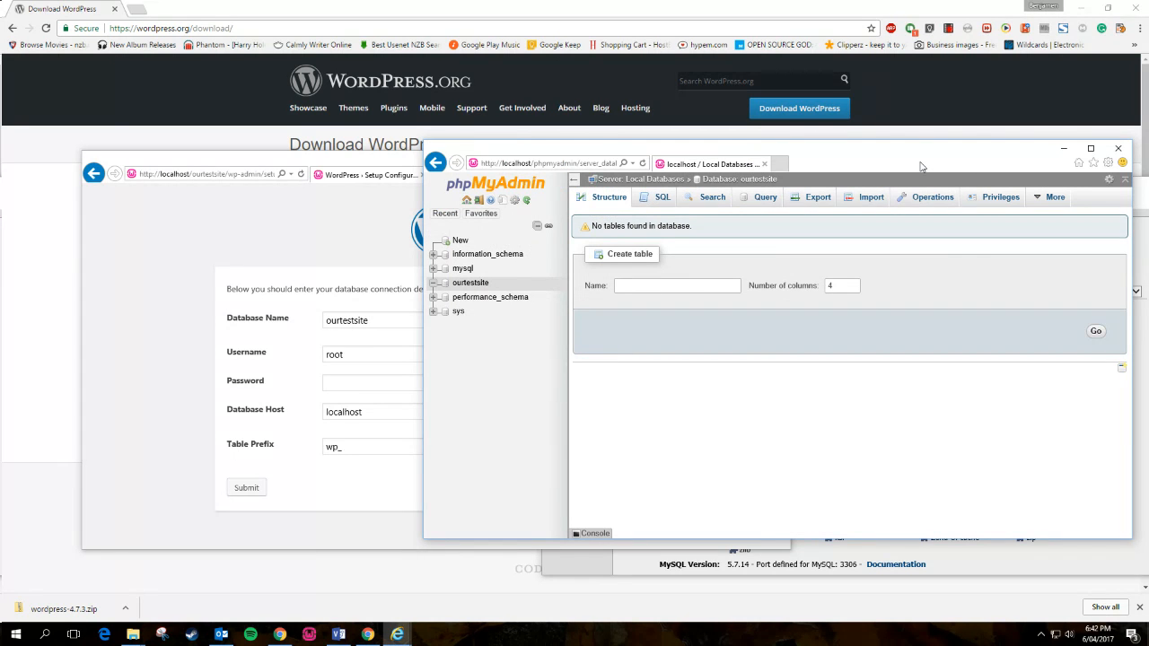
pyautogui.click(1005, 202)
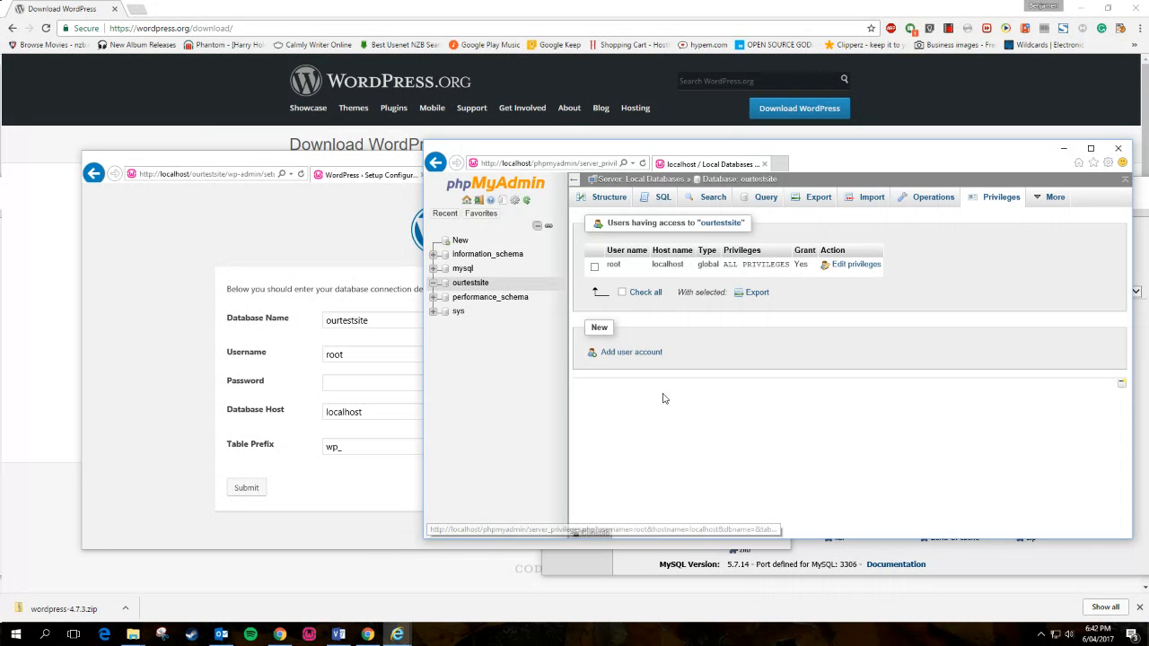
# - Fill in a new user account named ourtestsite with a password and submit the form
pyautogui.click(652, 355)
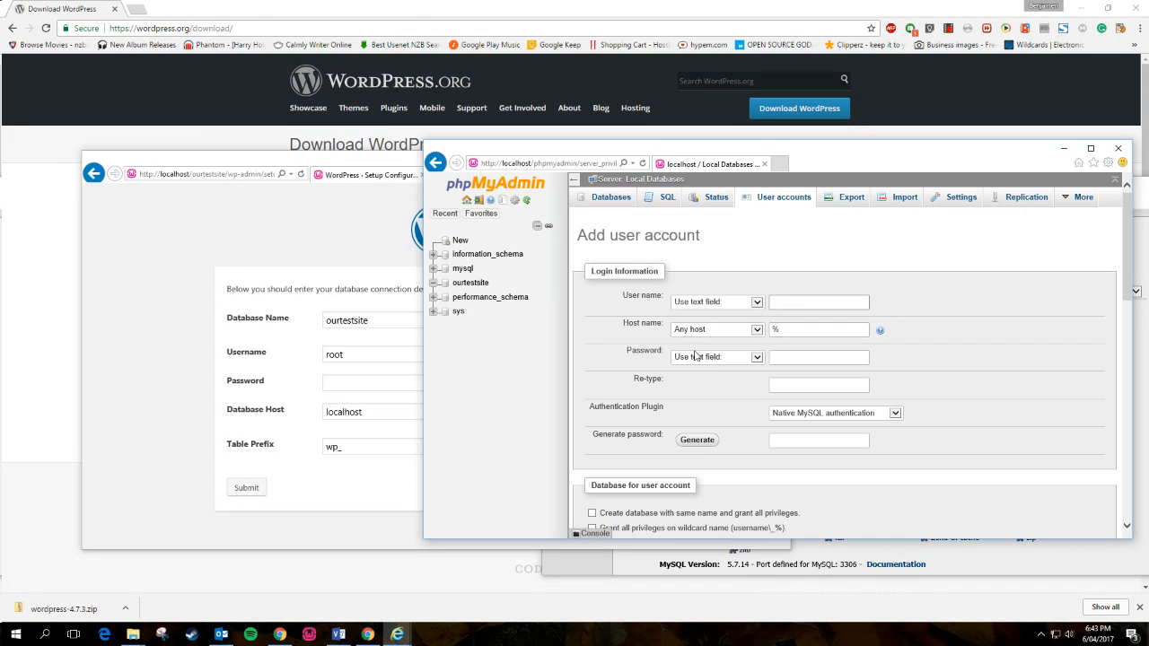
pyautogui.click(791, 301)
pyautogui.press('Tab')
pyautogui.press('Tab')
pyautogui.press('Tab')
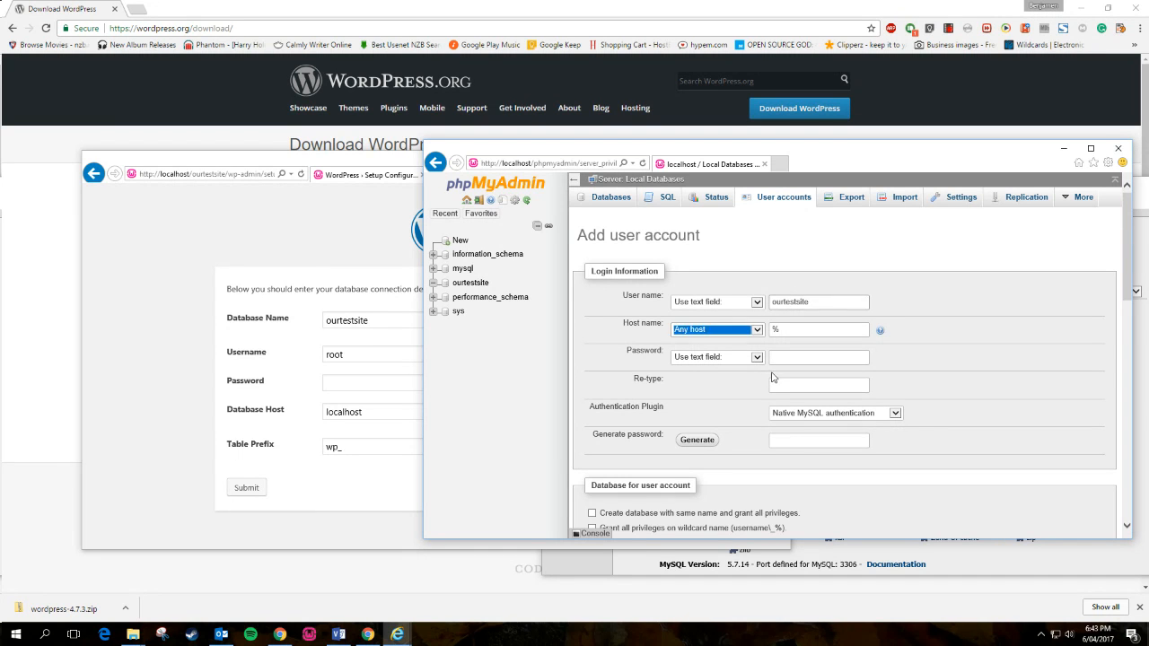
pyautogui.press('Tab')
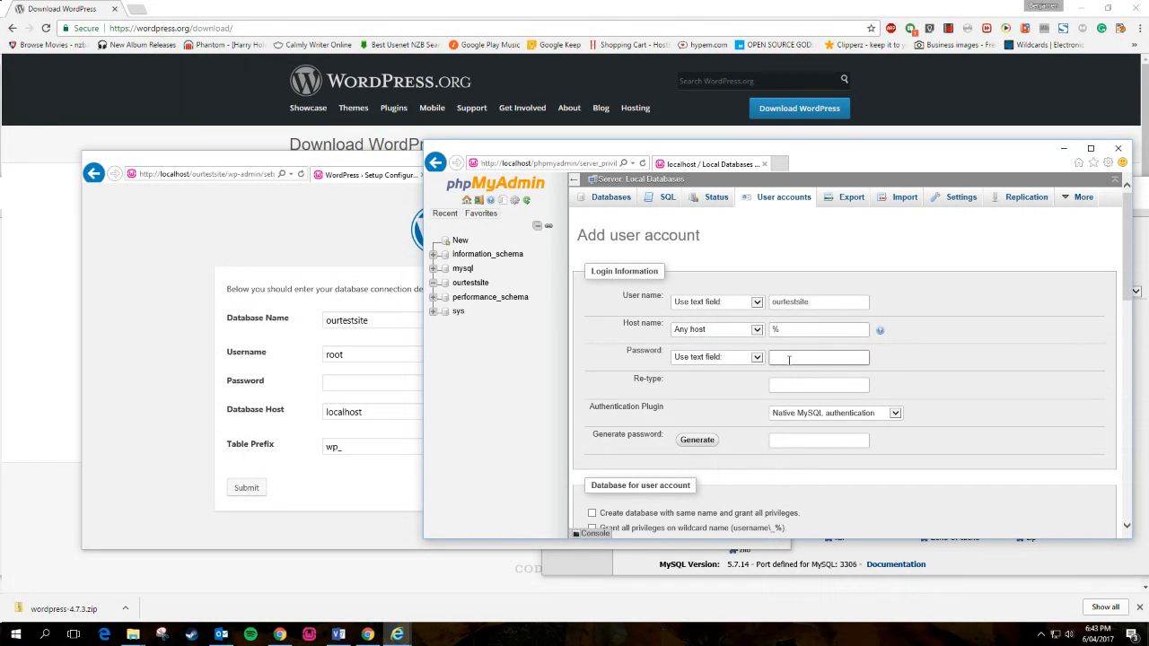
pyautogui.press('Tab')
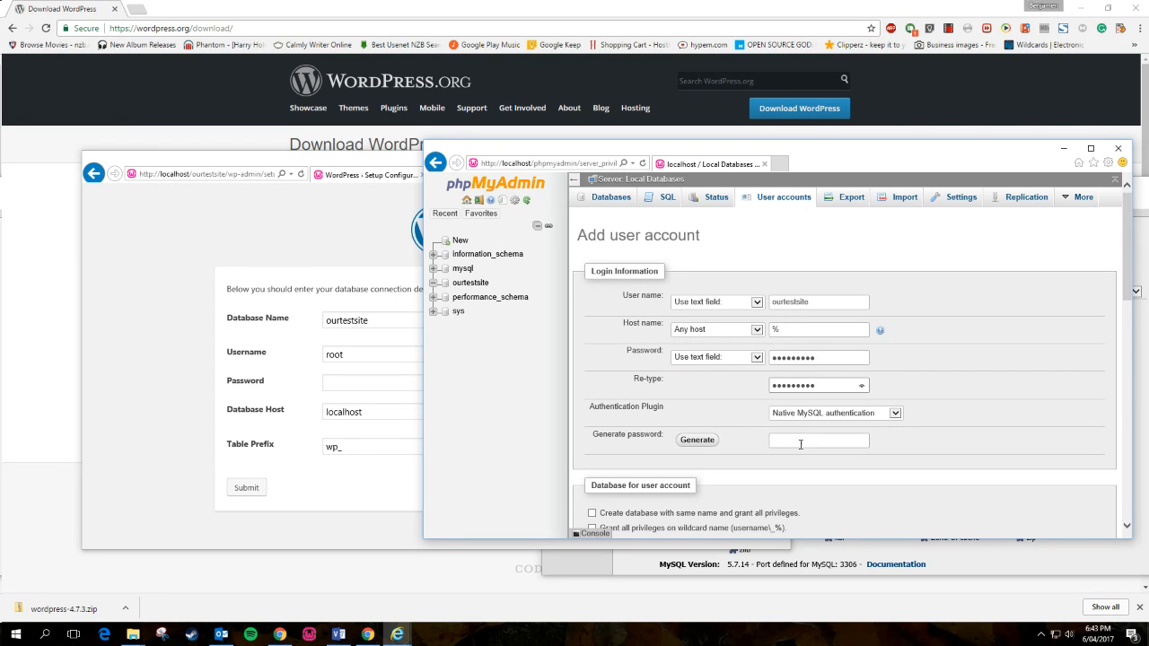
pyautogui.scroll(-3, 969, 447)
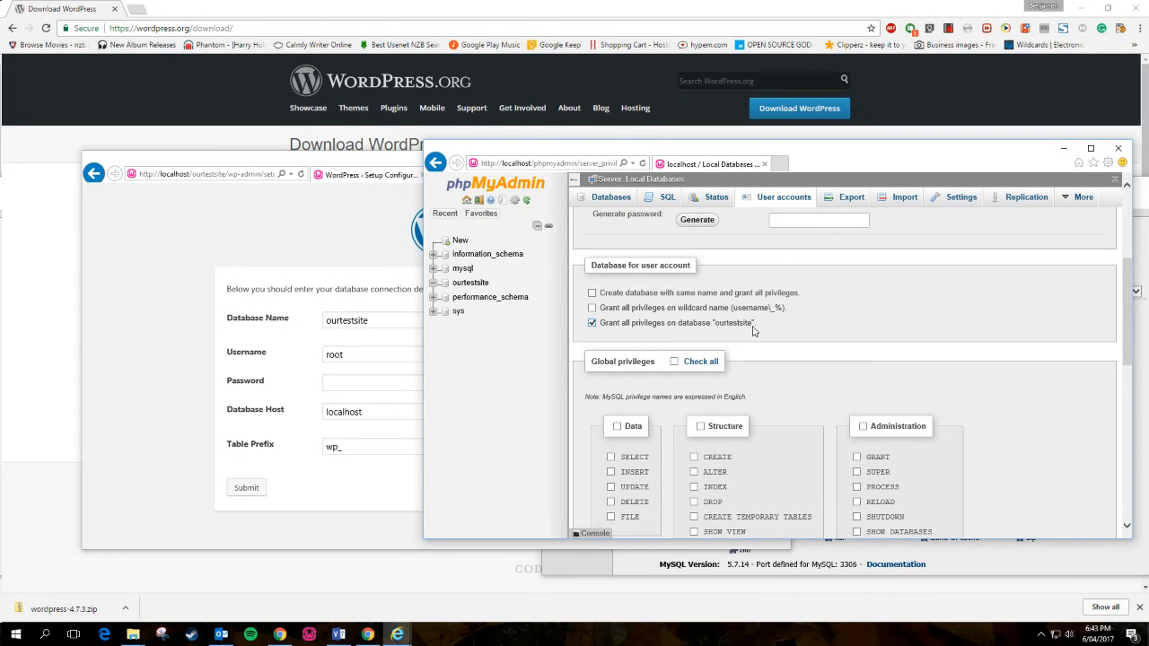
pyautogui.scroll(-1, 923, 436)
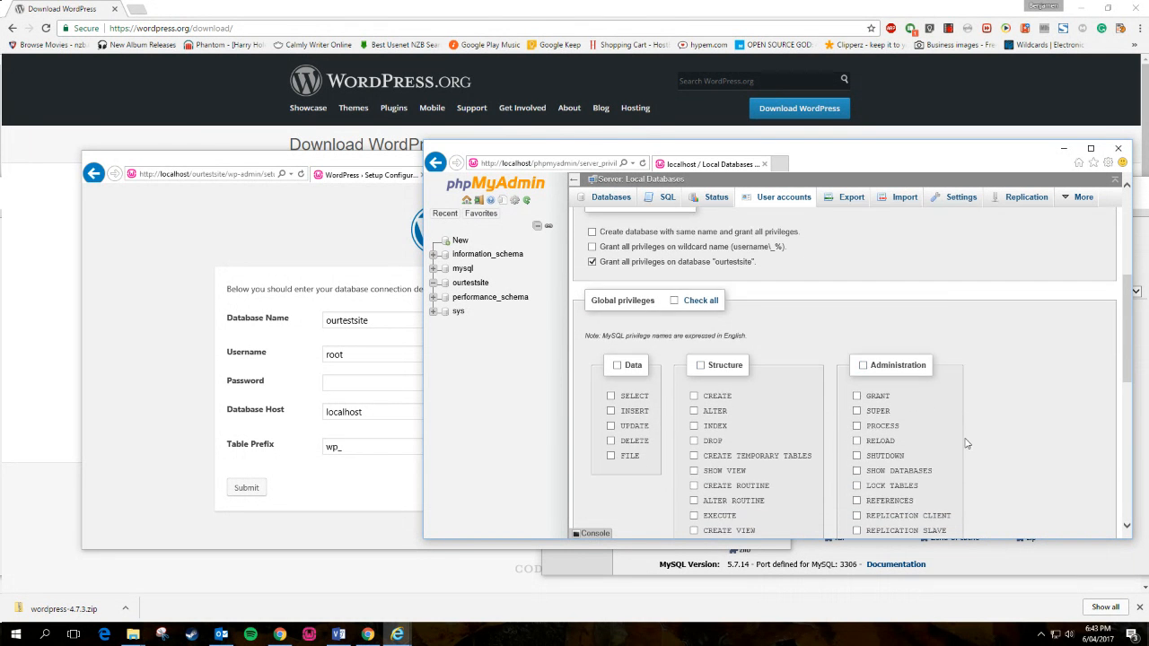
pyautogui.scroll(-8, 966, 443)
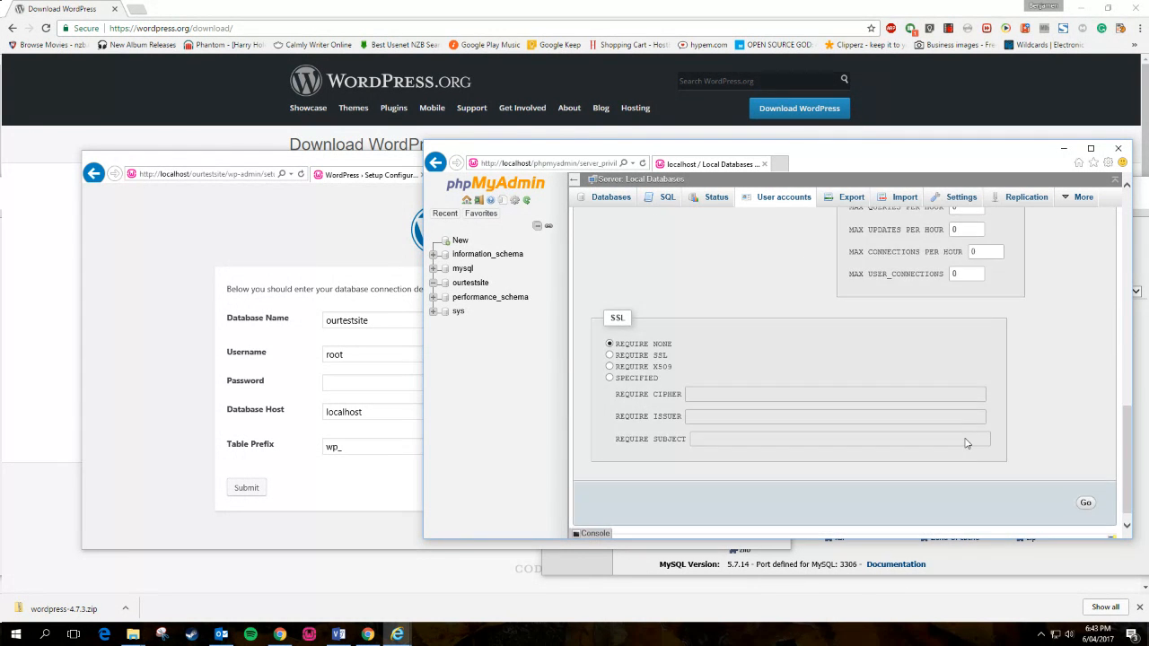
pyautogui.click(1085, 503)
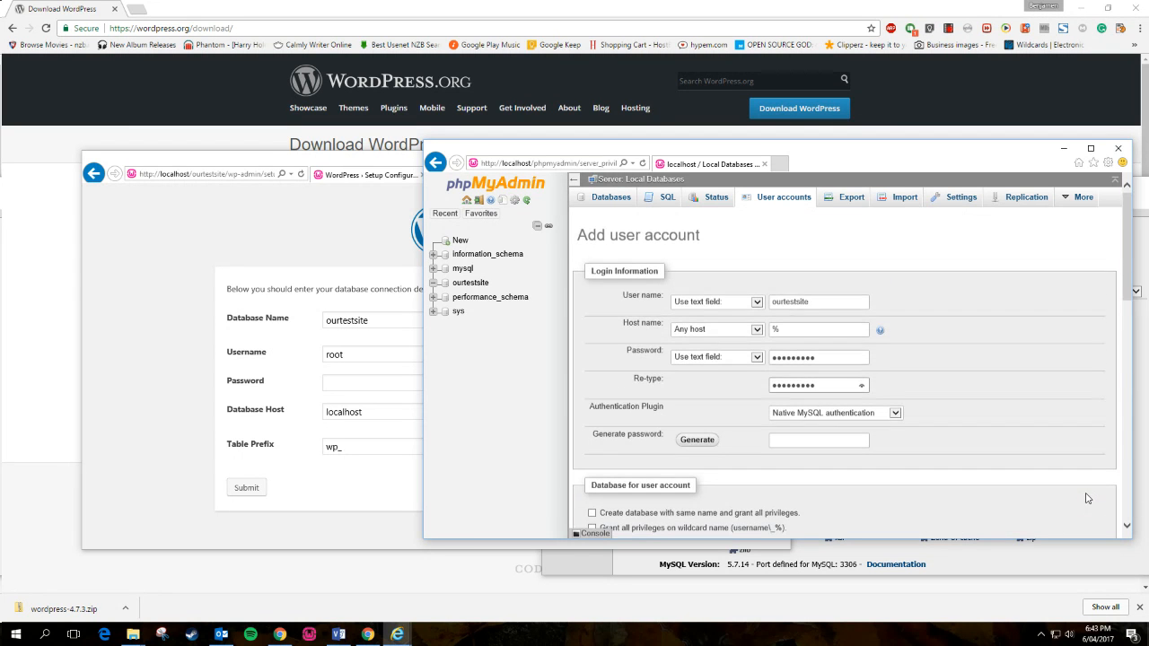
# - Fix the password mismatch by re-entering a matching password, then create the user
pyautogui.scroll(-10, 987, 430)
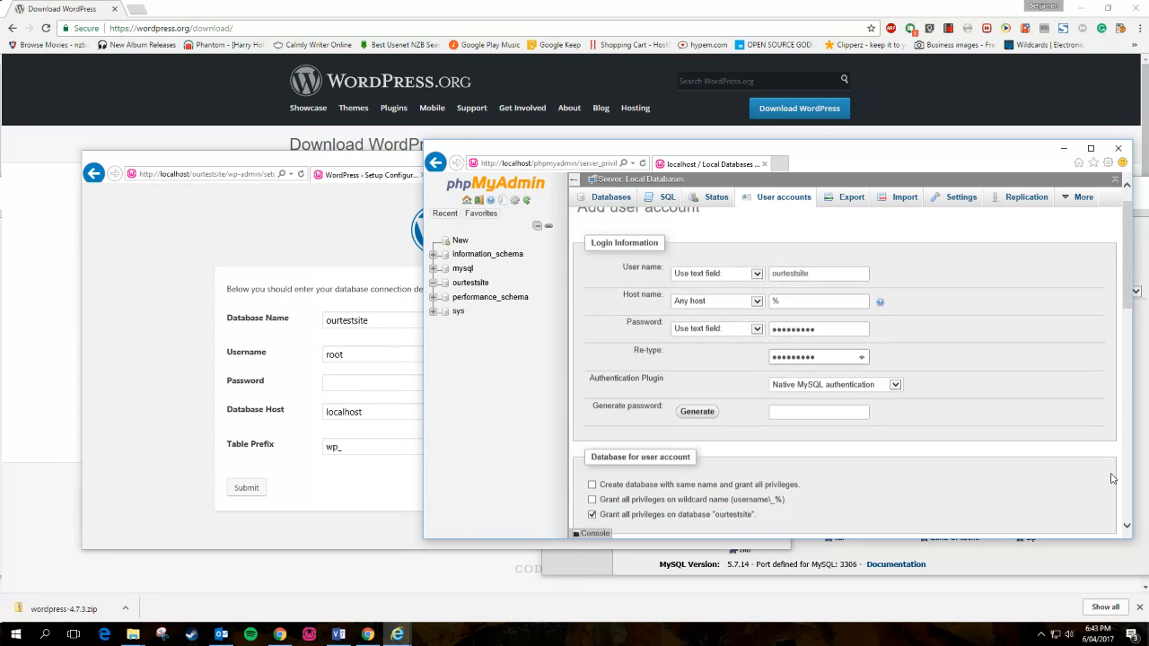
pyautogui.scroll(10, 987, 449)
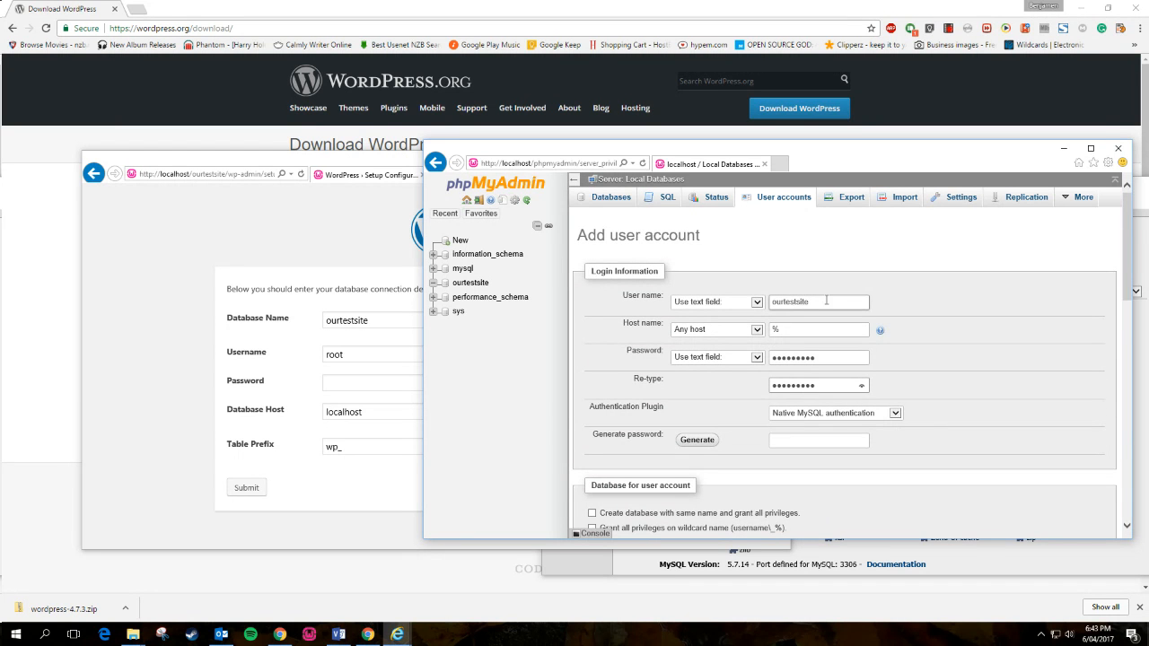
pyautogui.scroll(-10, 964, 400)
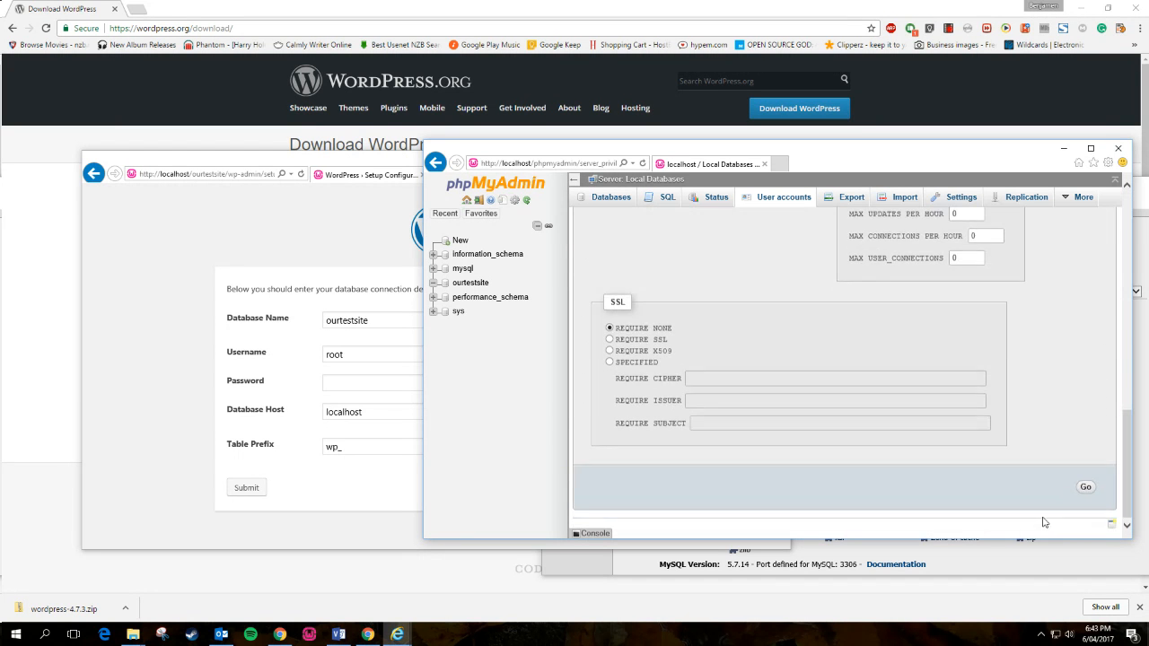
pyautogui.click(1084, 487)
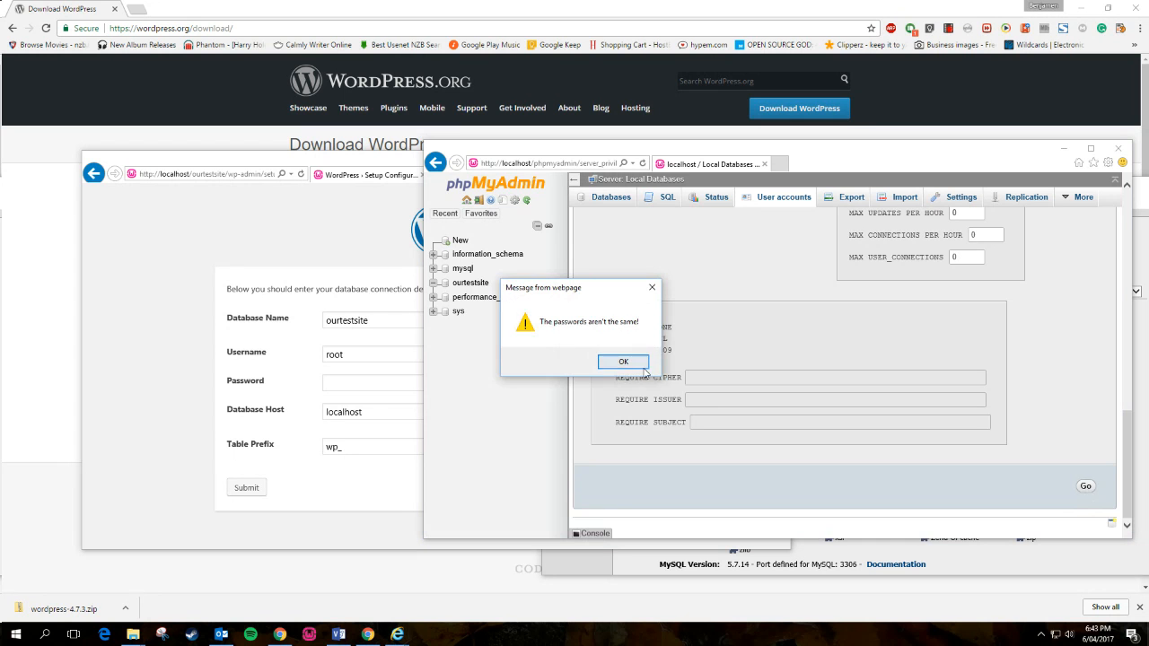
pyautogui.click(644, 368)
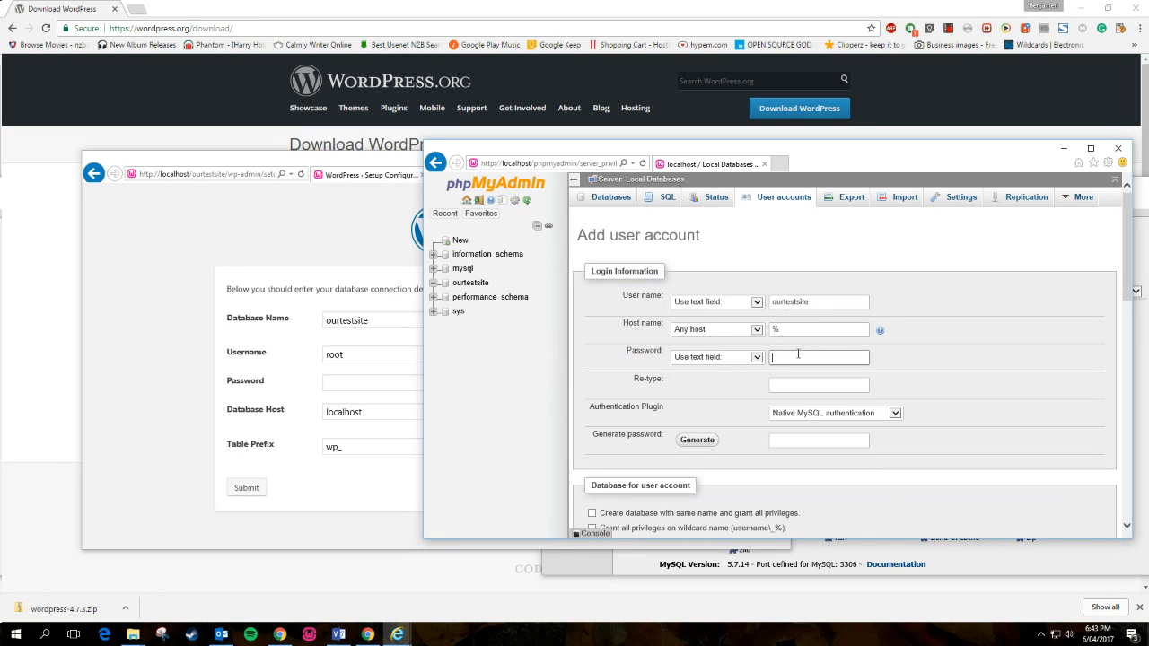
pyautogui.write('3456')
pyautogui.press('Tab')
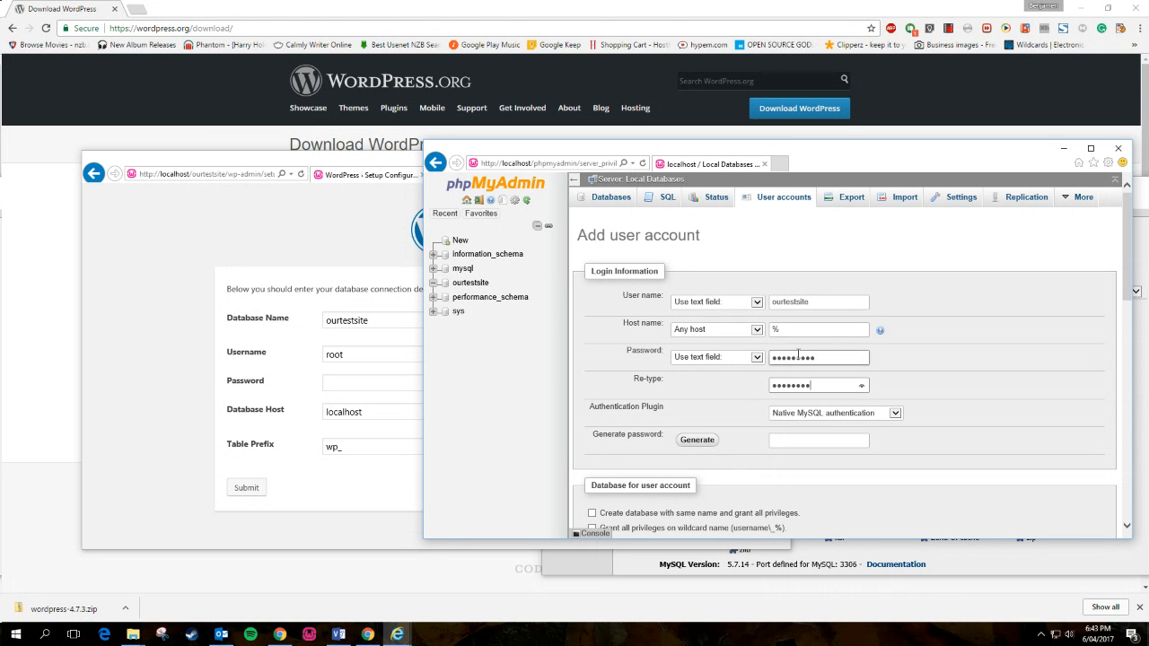
pyautogui.scroll(-10, 1090, 436)
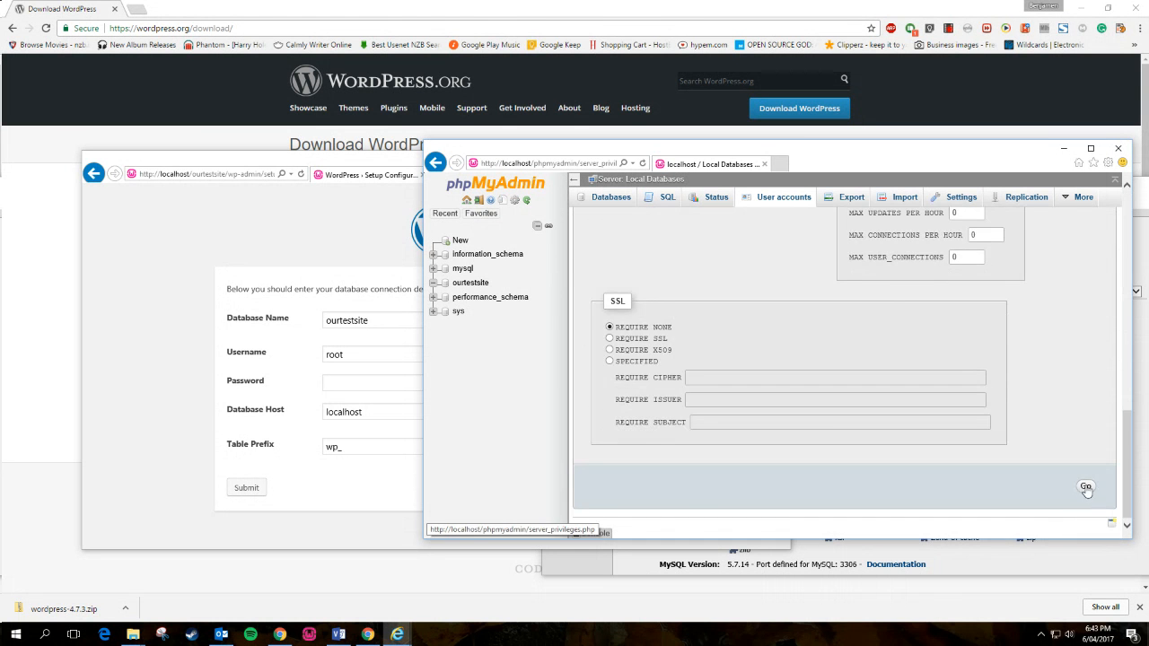
pyautogui.click(1087, 488)
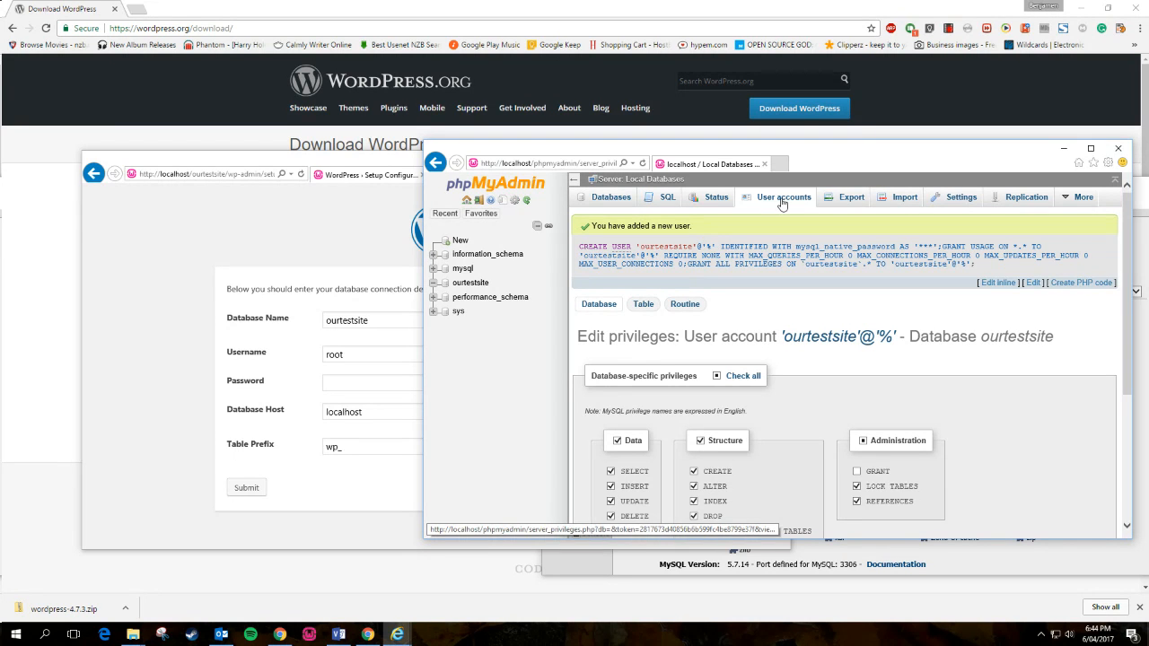
# - Open ourtestsite's Privileges page to confirm the new ourtestsite user has all privileges
pyautogui.click(603, 200)
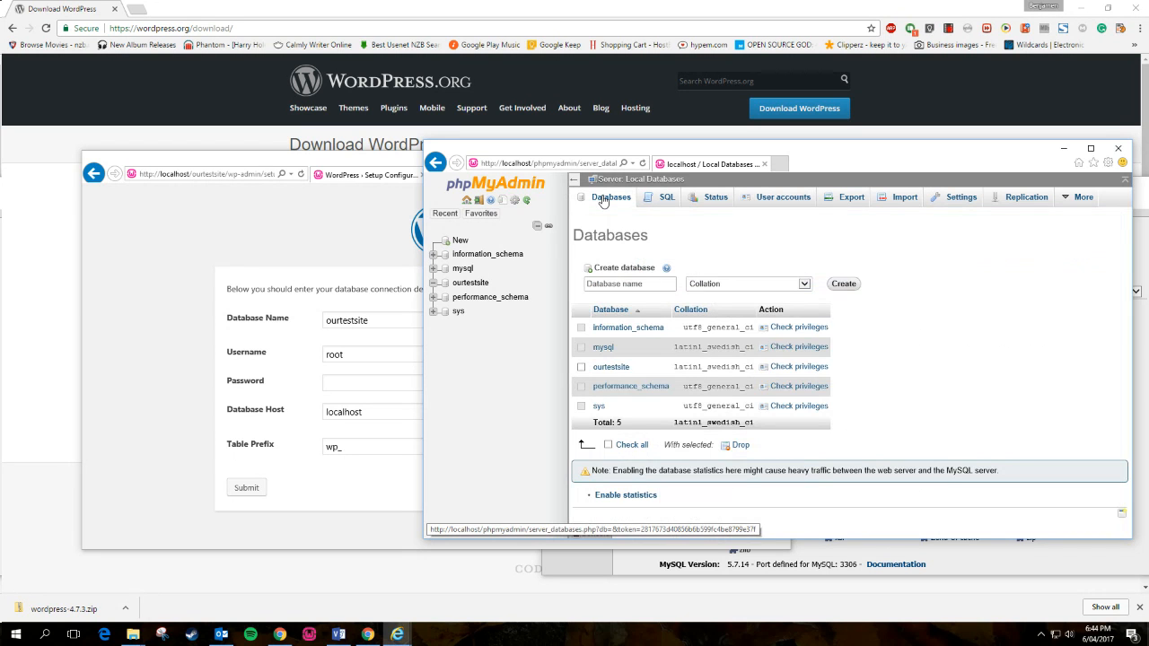
pyautogui.click(476, 283)
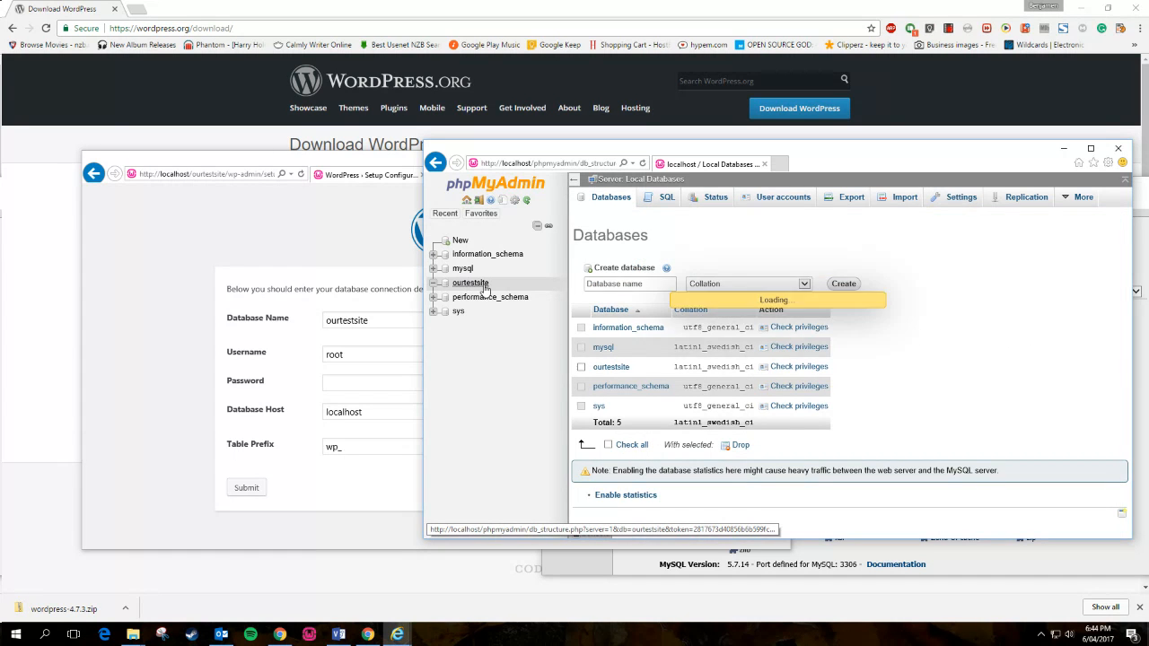
pyautogui.click(996, 197)
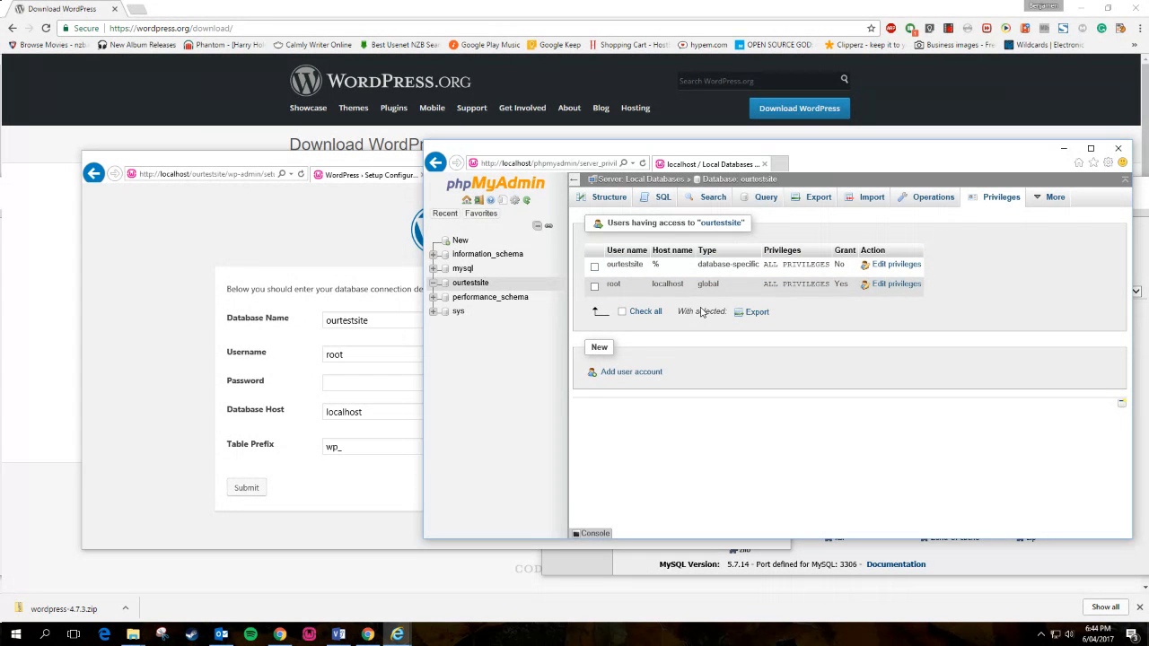
# - Change the WordPress database username to ourtestsite, enter its password, and submit the connection details
pyautogui.click(361, 355)
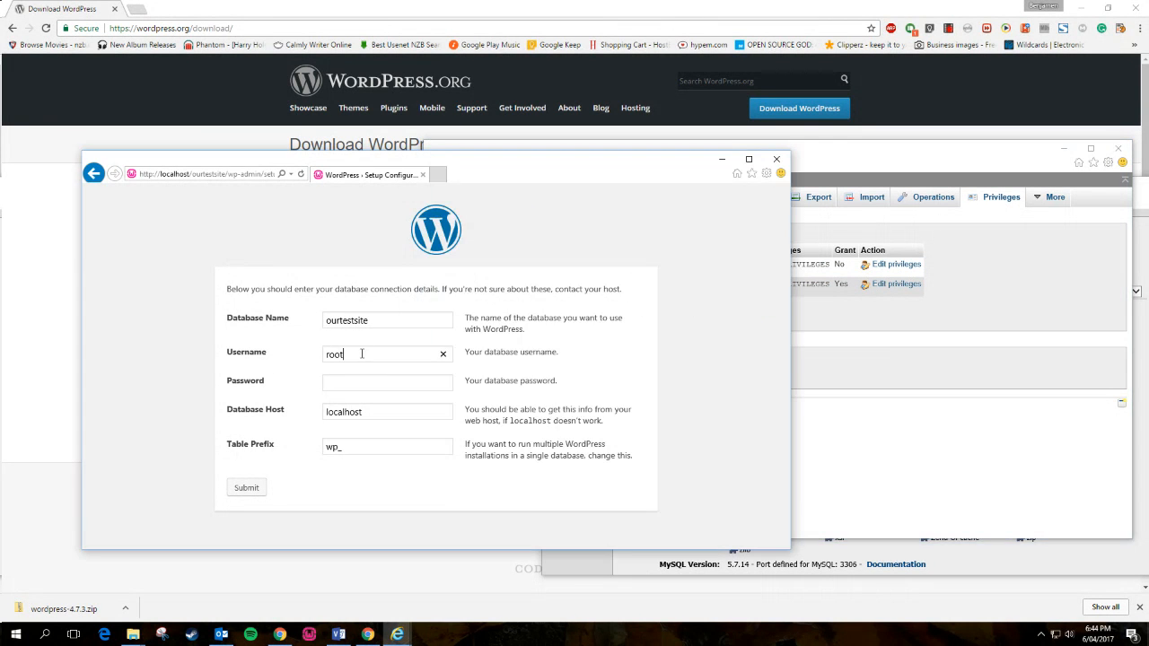
pyautogui.moveTo(360, 355); pyautogui.dragTo(260, 341)
pyautogui.write('ourtestsite')
pyautogui.click(349, 380)
pyautogui.write('W')
pyautogui.click(243, 492)
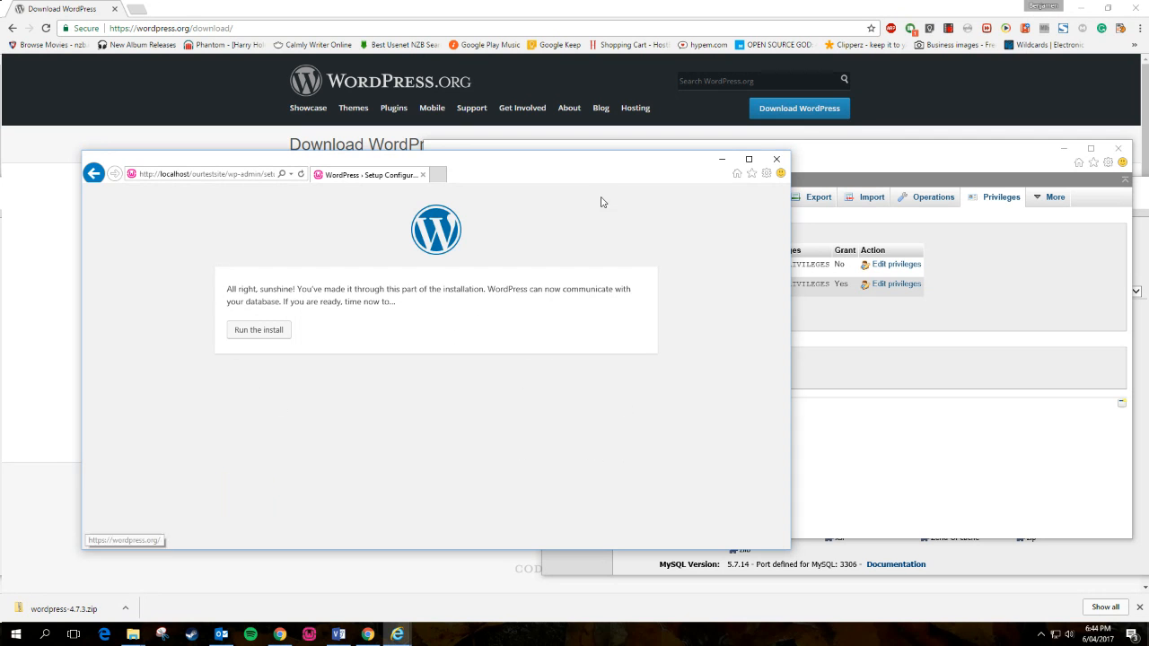
# - Run the WordPress install, then bring the Visio architecture diagram to the front
pyautogui.click(830, 437)
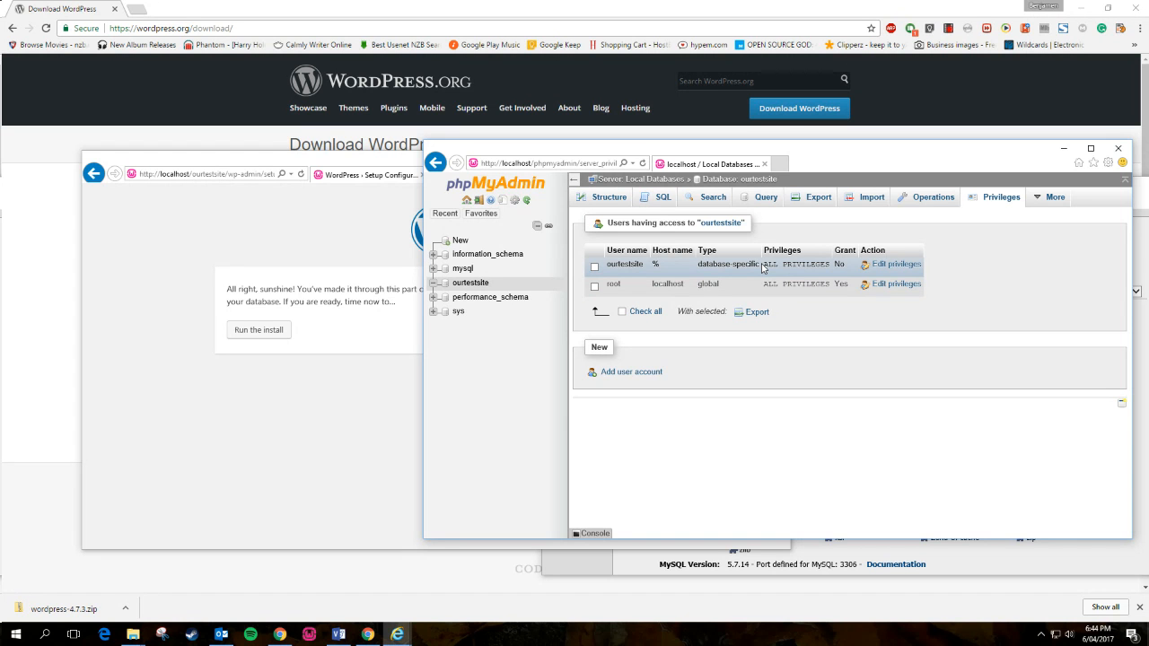
pyautogui.click(278, 340)
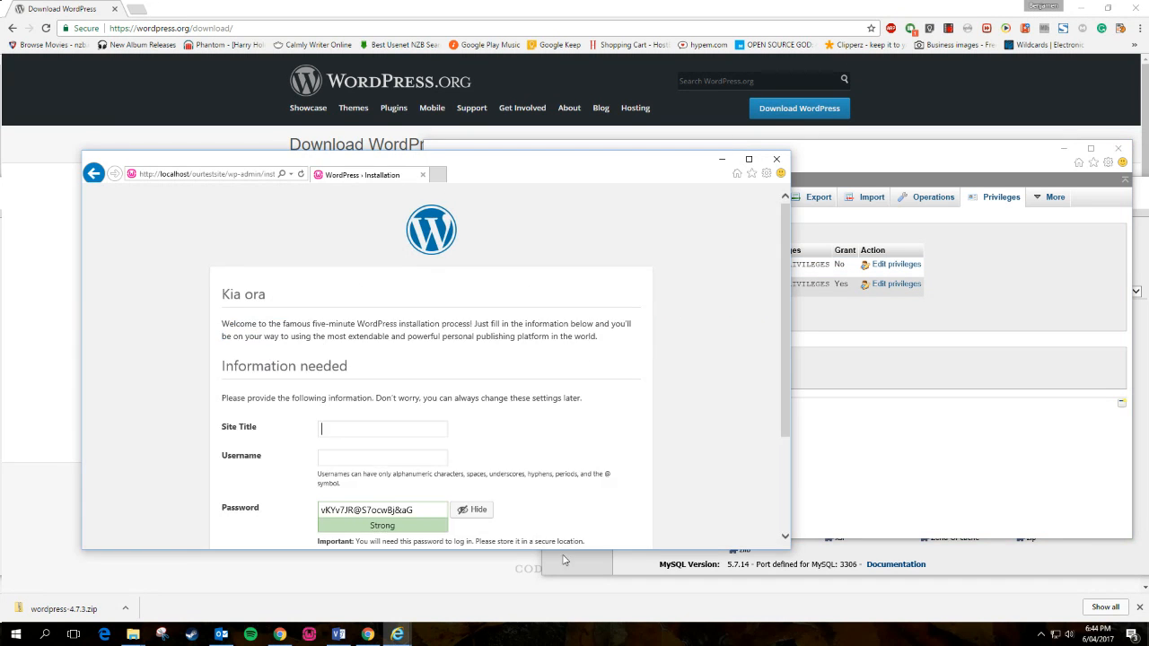
pyautogui.click(343, 636)
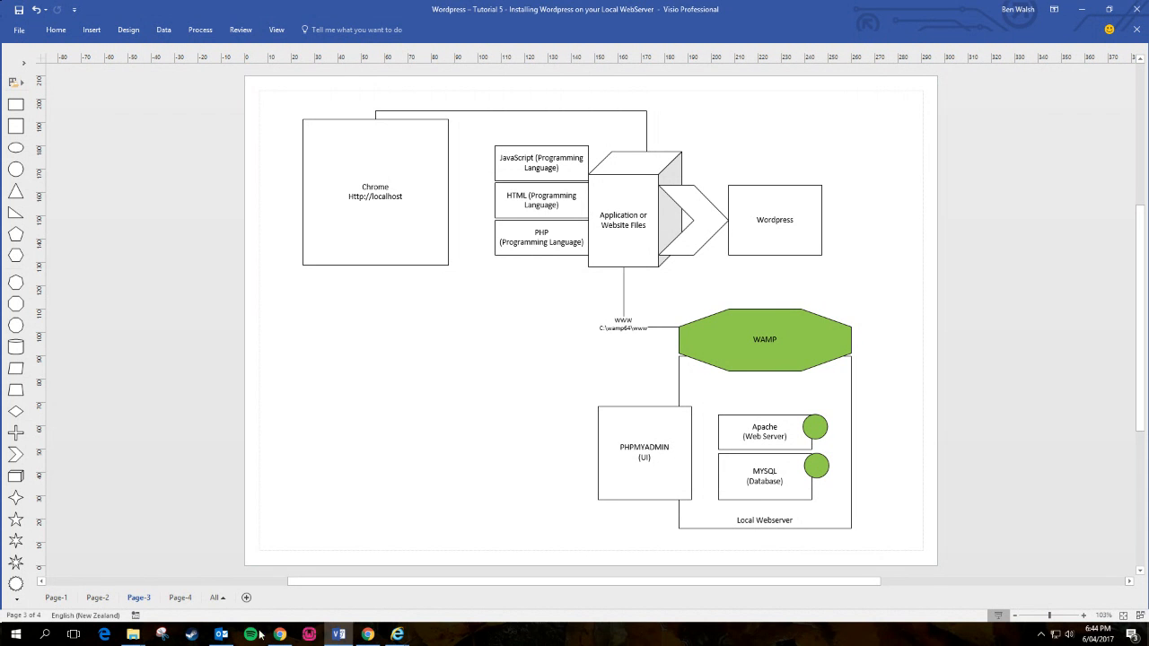
# - Bring the WordPress installation window back over Visio and scroll down the form
pyautogui.moveTo(404, 639)
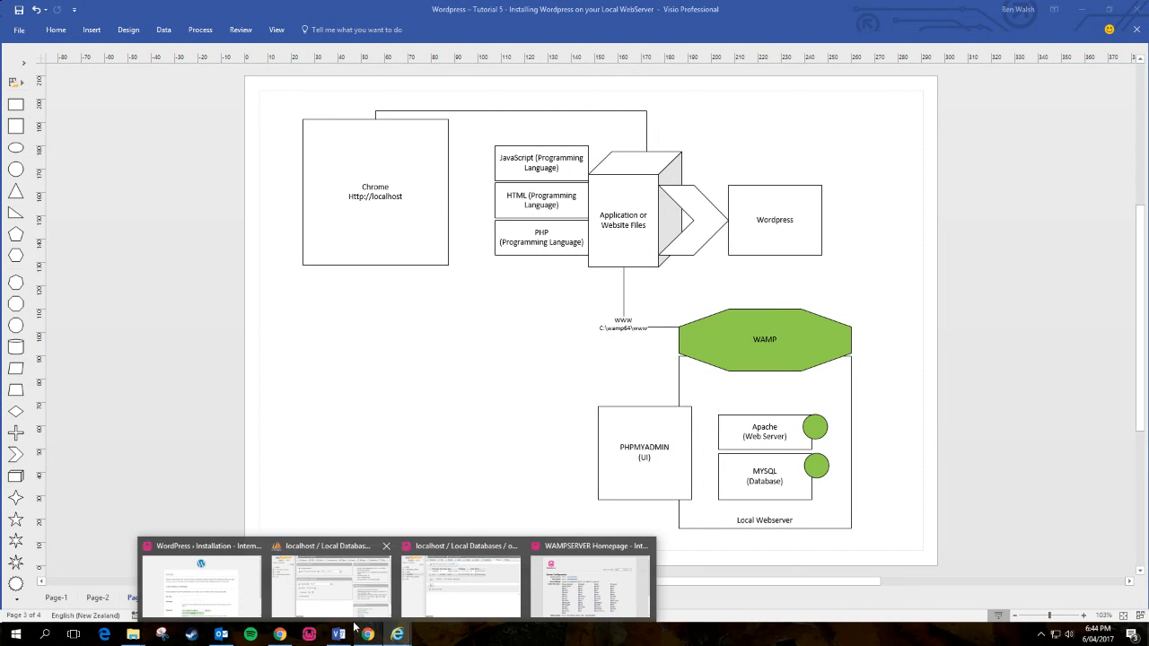
pyautogui.click(201, 583)
pyautogui.scroll(-2, 574, 398)
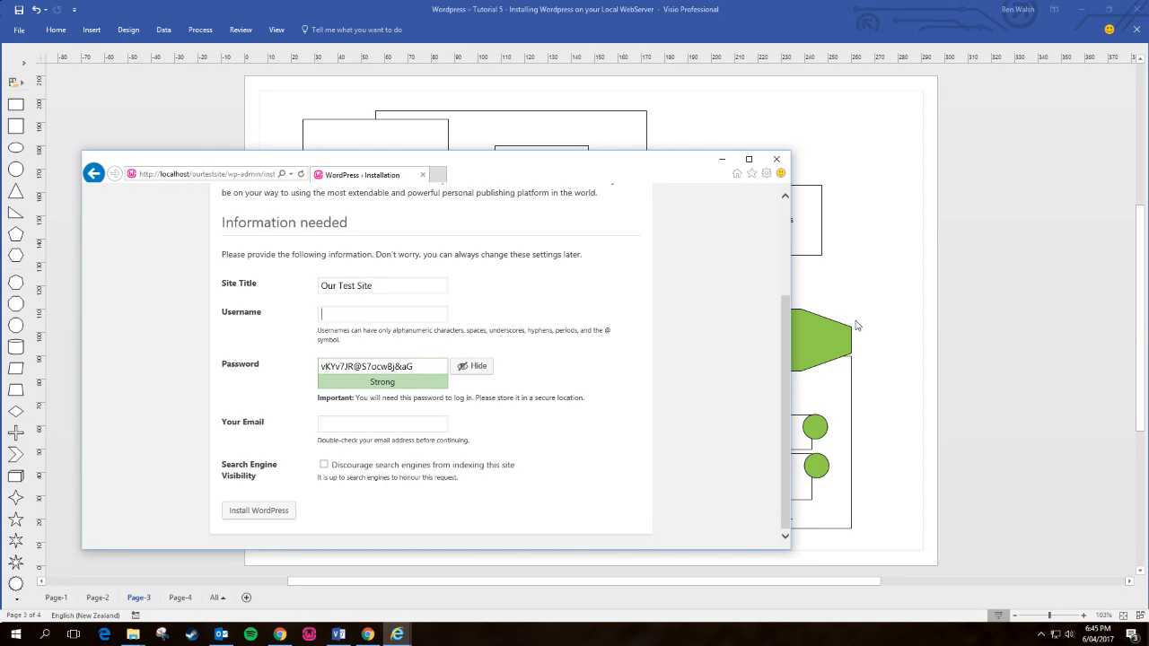
# - Enter admin as username, keep the generated strong password, and fill in the administrator's e-mail
pyautogui.write('min')
pyautogui.press('Tab')
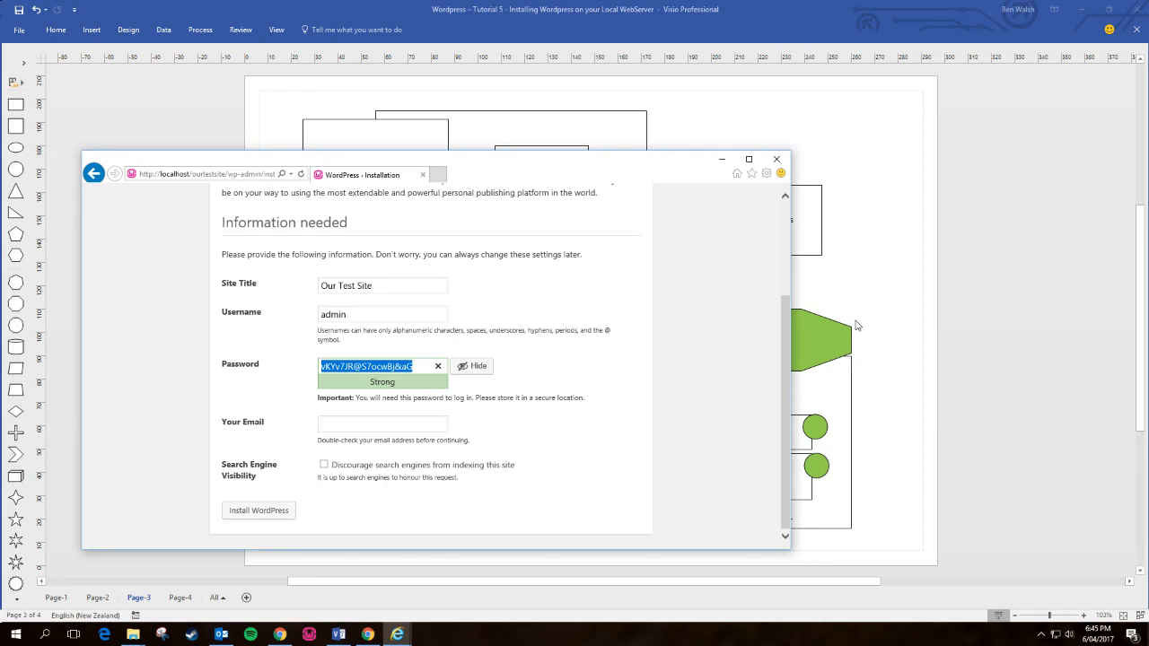
pyautogui.click(363, 426)
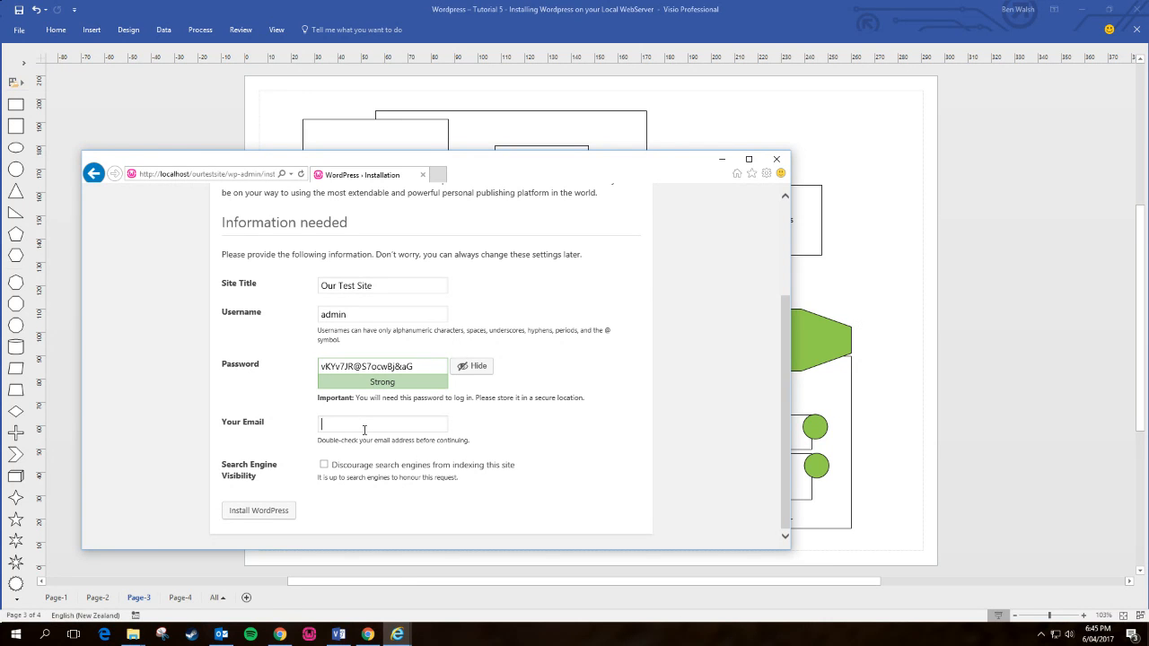
pyautogui.scroll(3, 533, 368)
pyautogui.scroll(-3, 533, 369)
# - Install WordPress, then log in as admin with the pasted password and Remember Me ticked
pyautogui.click(285, 513)
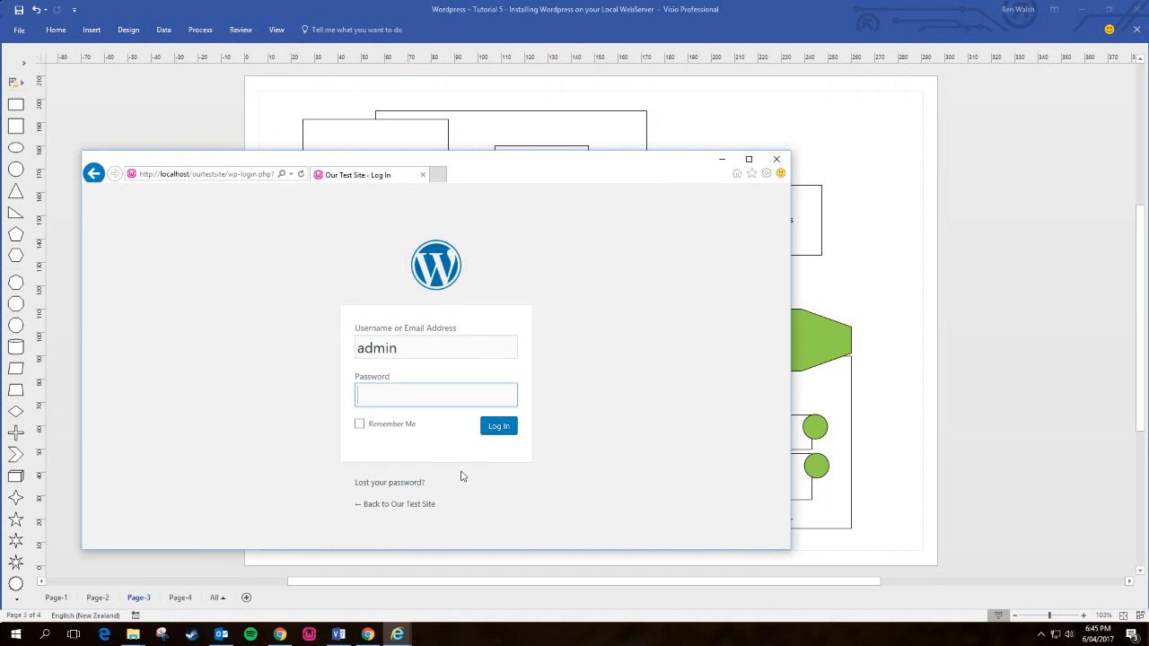
pyautogui.doubleClick(580, 171)
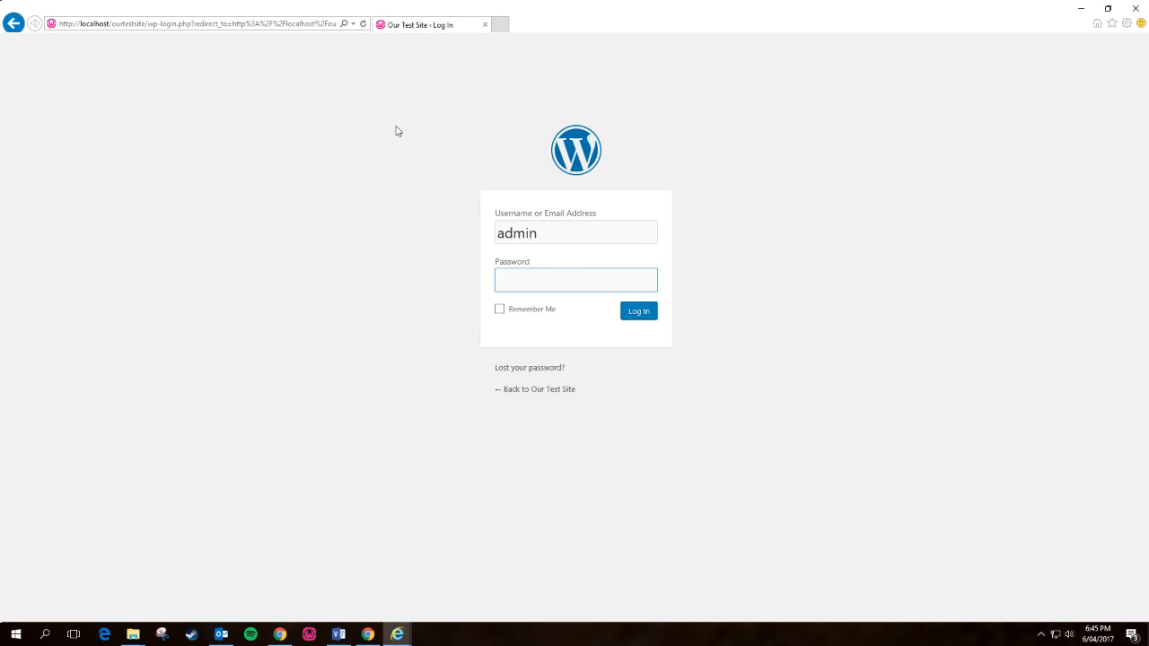
pyautogui.hotkey('ctrl', 'v')
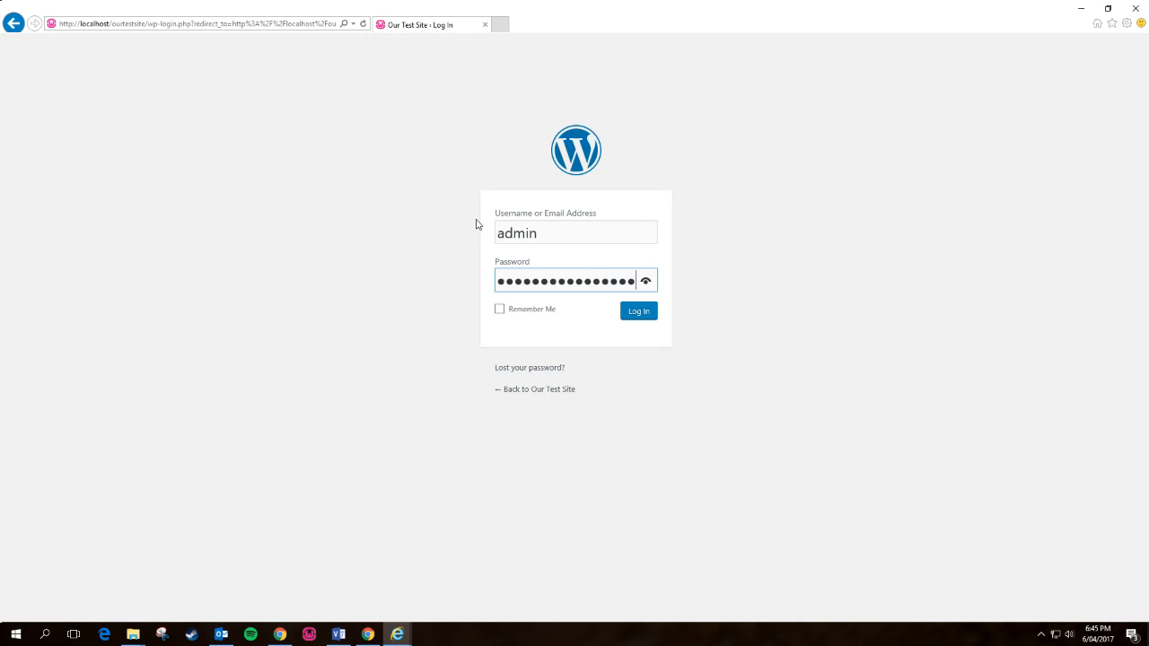
pyautogui.click(499, 309)
pyautogui.click(628, 313)
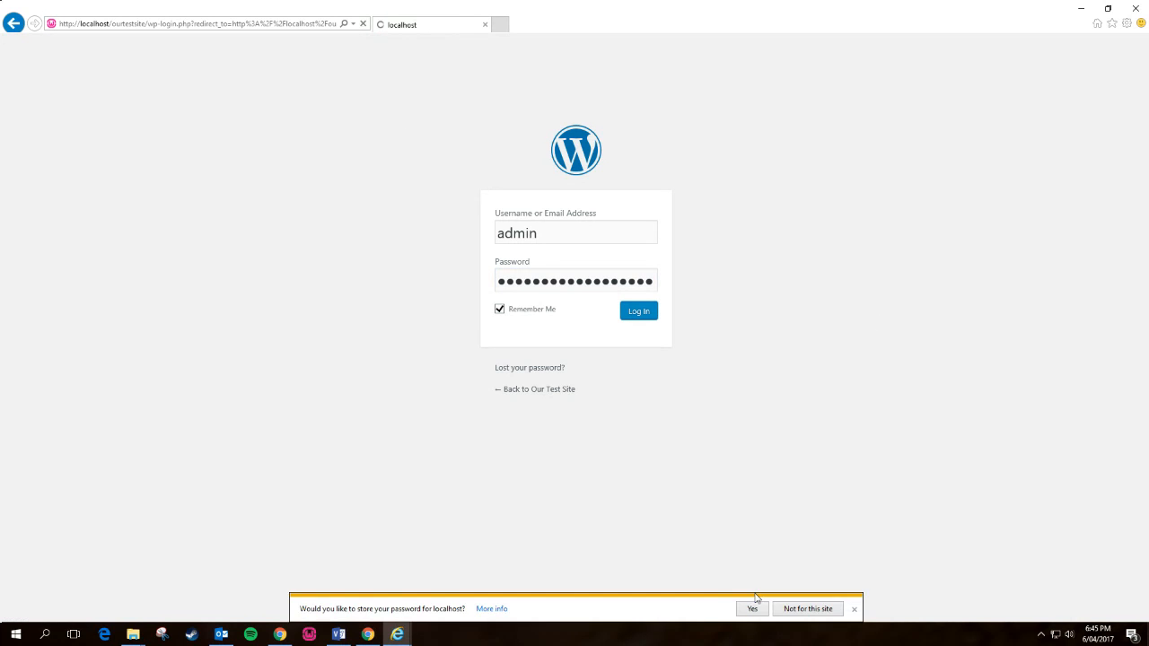
pyautogui.click(753, 606)
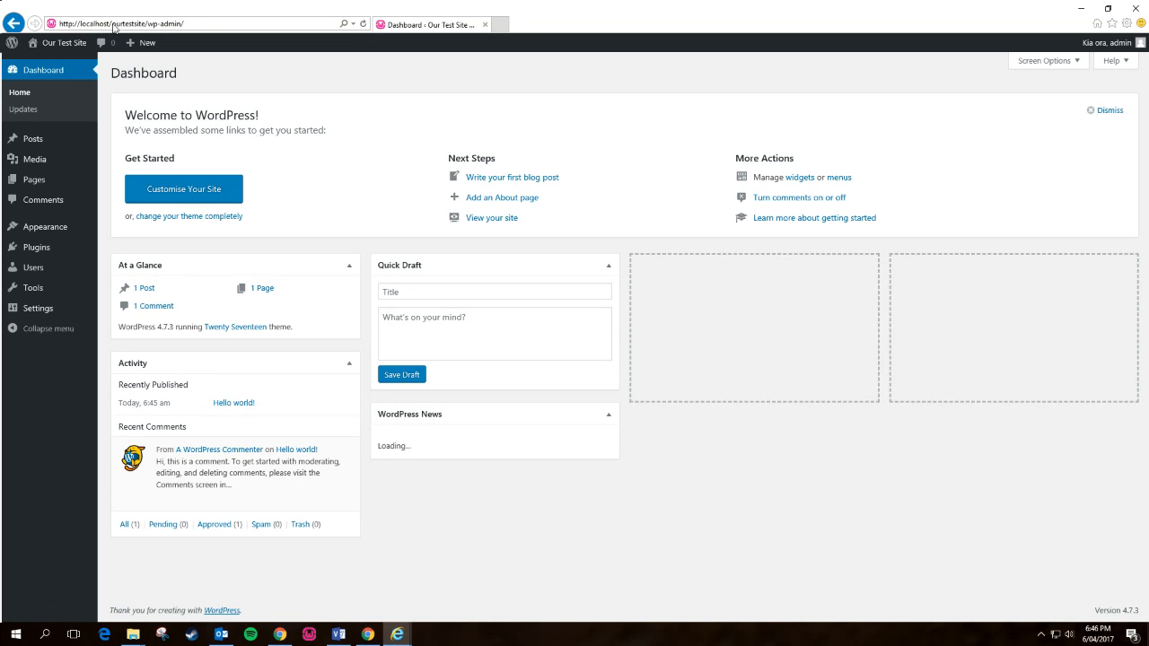
# - Visit the Our Test Site front page, scroll through it, then bring up the File Explorer window
pyautogui.moveTo(56, 43)
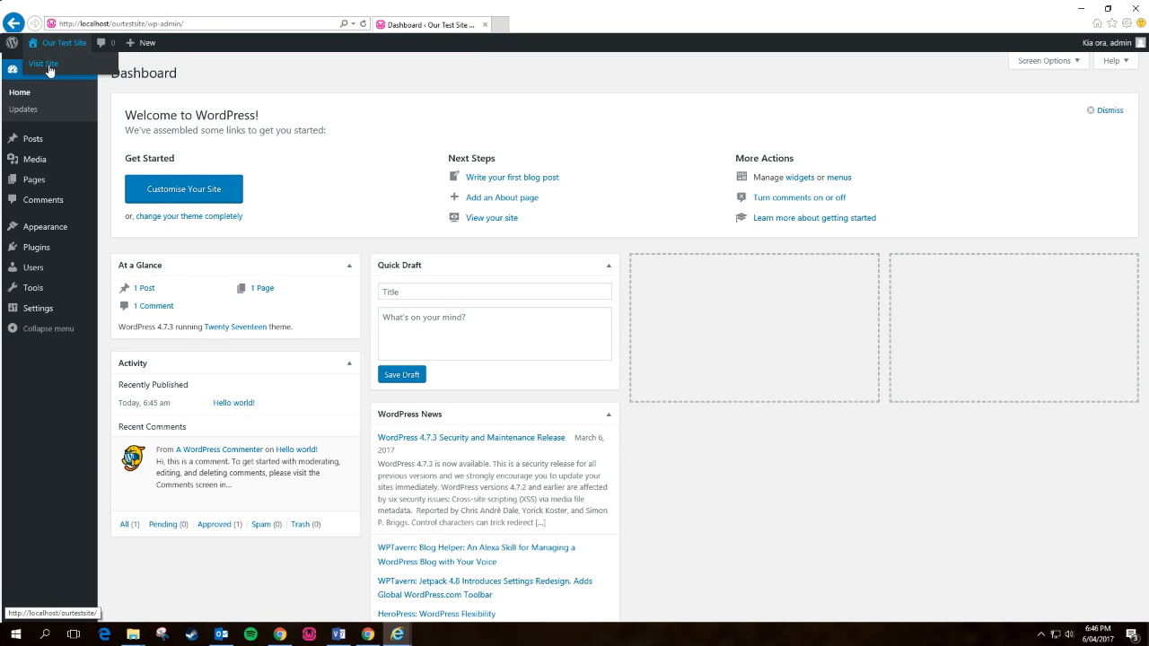
pyautogui.click(49, 69)
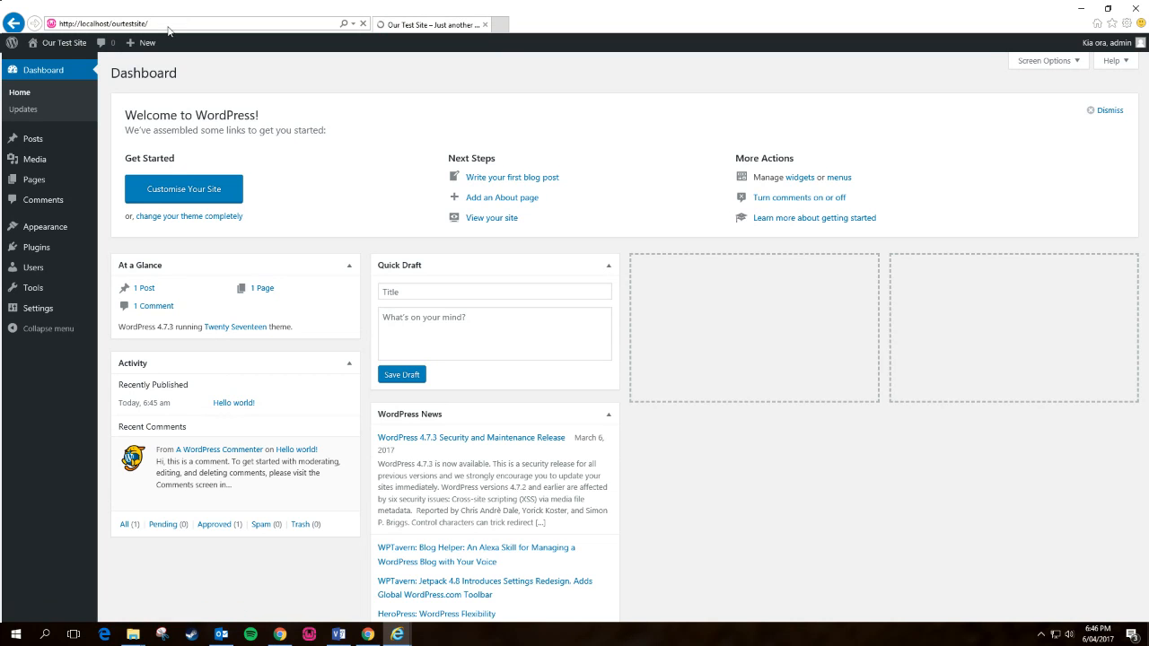
pyautogui.scroll(-4, 652, 346)
pyautogui.scroll(4, 652, 352)
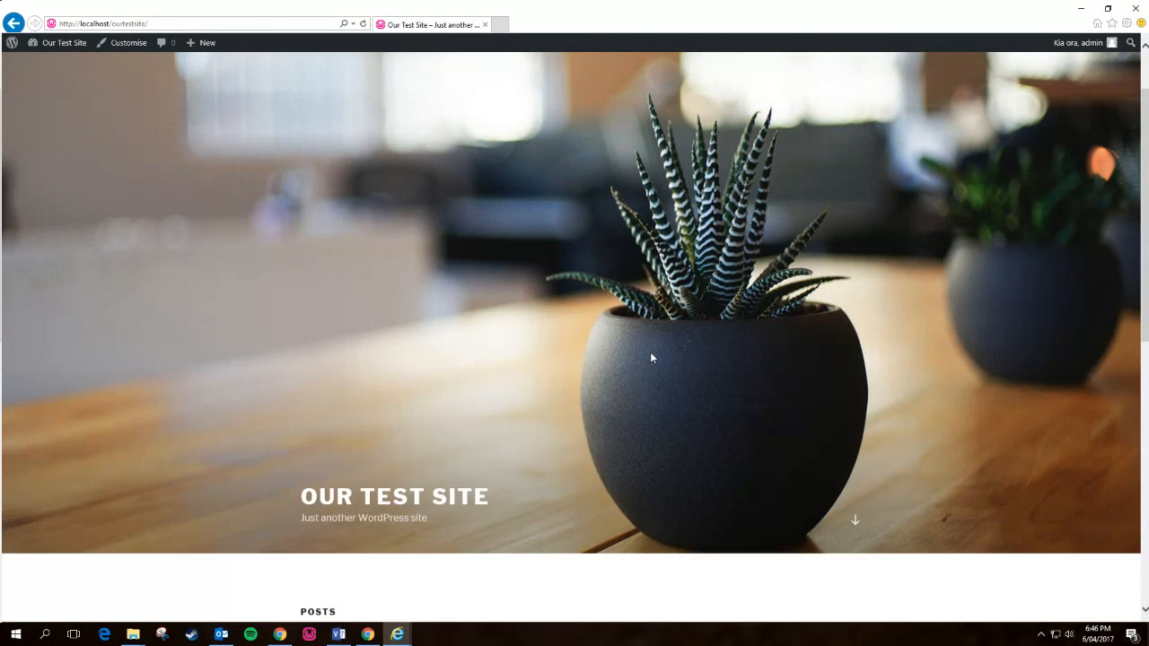
pyautogui.scroll(-4, 651, 349)
pyautogui.scroll(4, 653, 351)
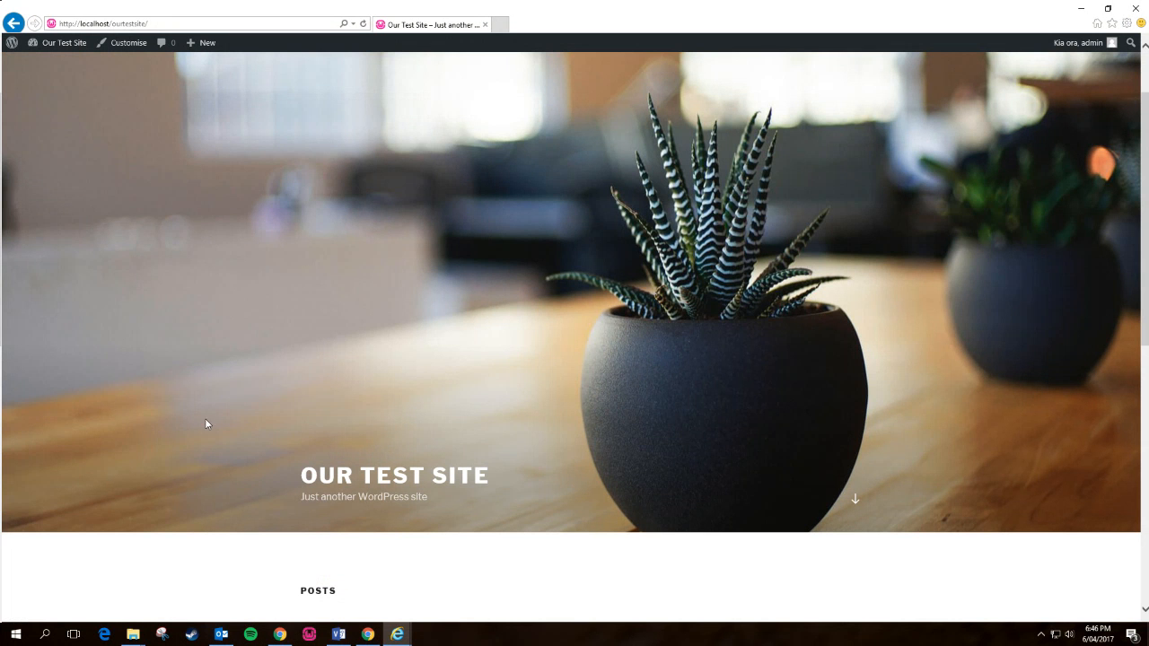
pyautogui.moveTo(133, 634)
pyautogui.click(71, 575)
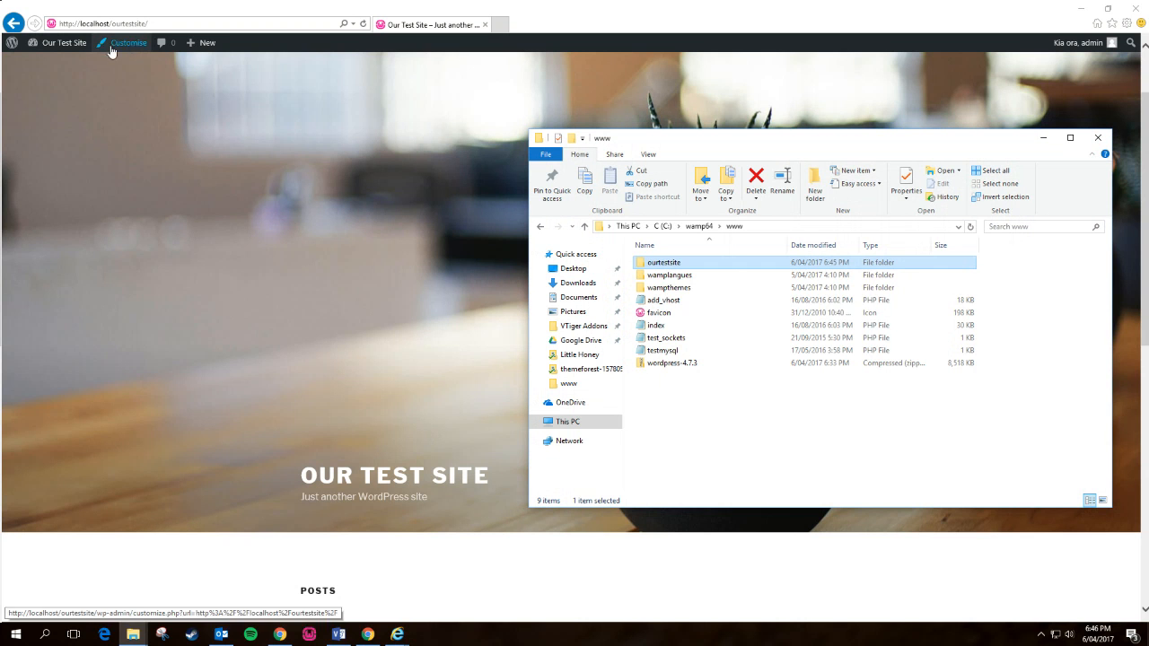
# - Browse the ourtestsite folder, peek into wp-content, and return to ourtestsite
pyautogui.doubleClick(700, 266)
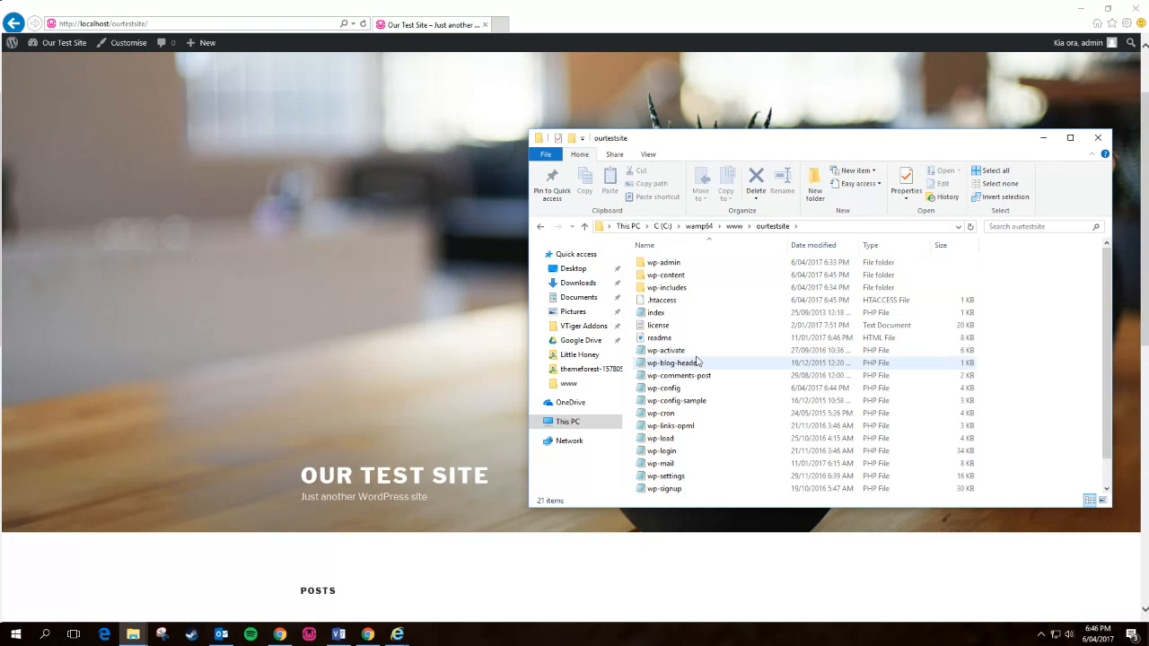
pyautogui.scroll(-1, 780, 427)
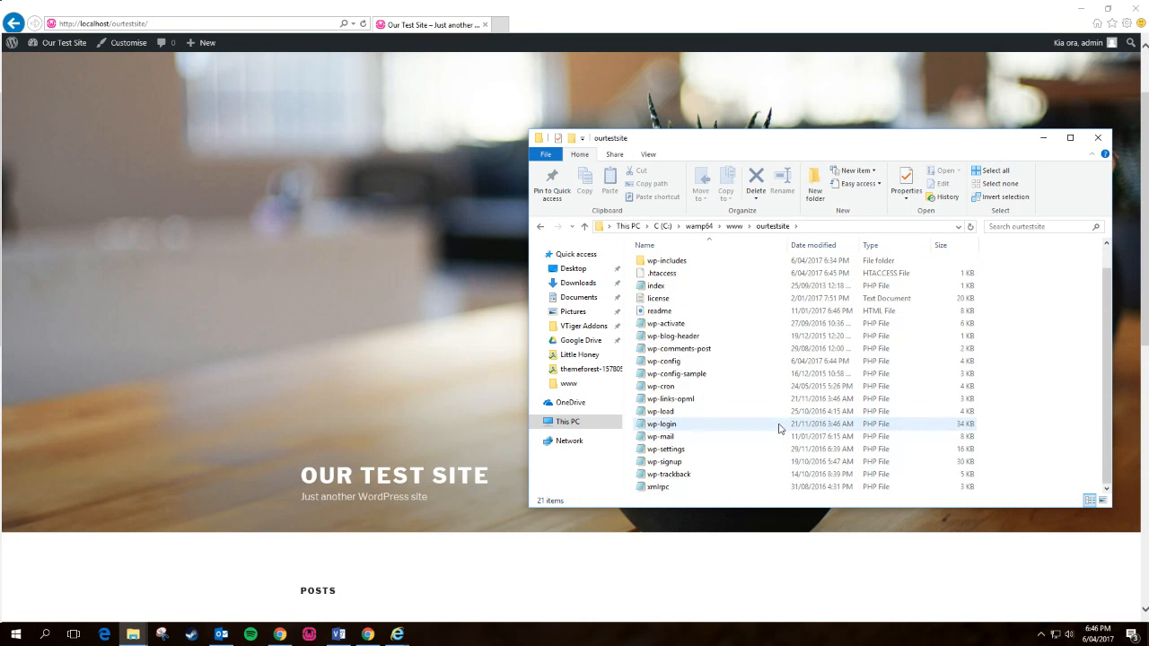
pyautogui.scroll(1, 780, 427)
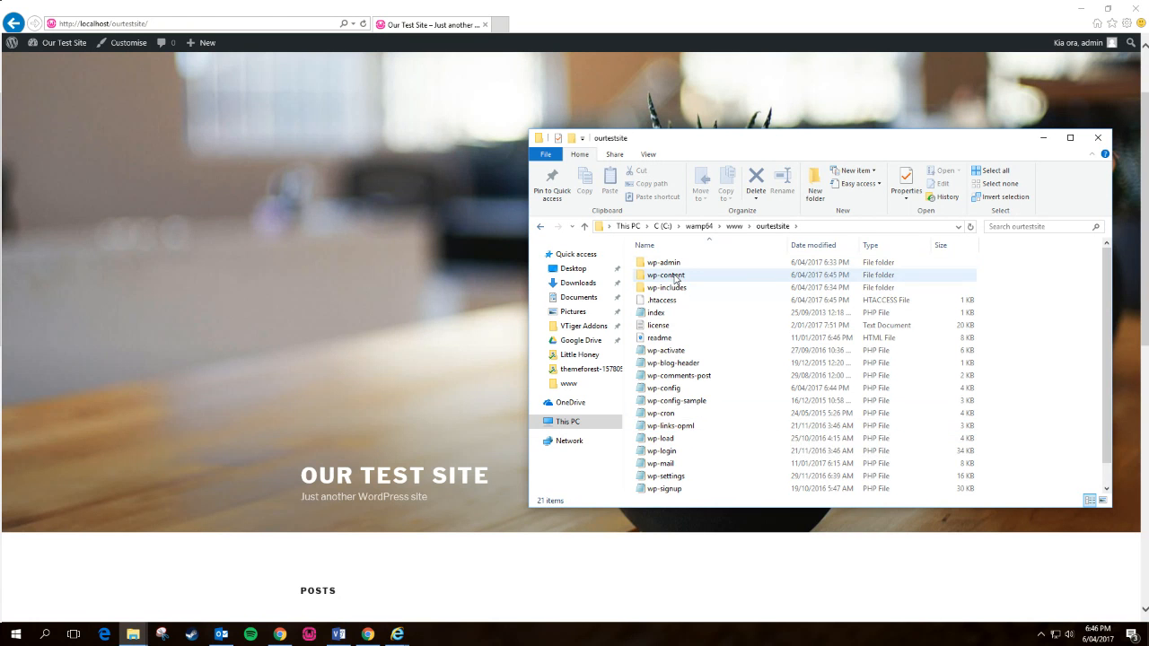
pyautogui.doubleClick(666, 274)
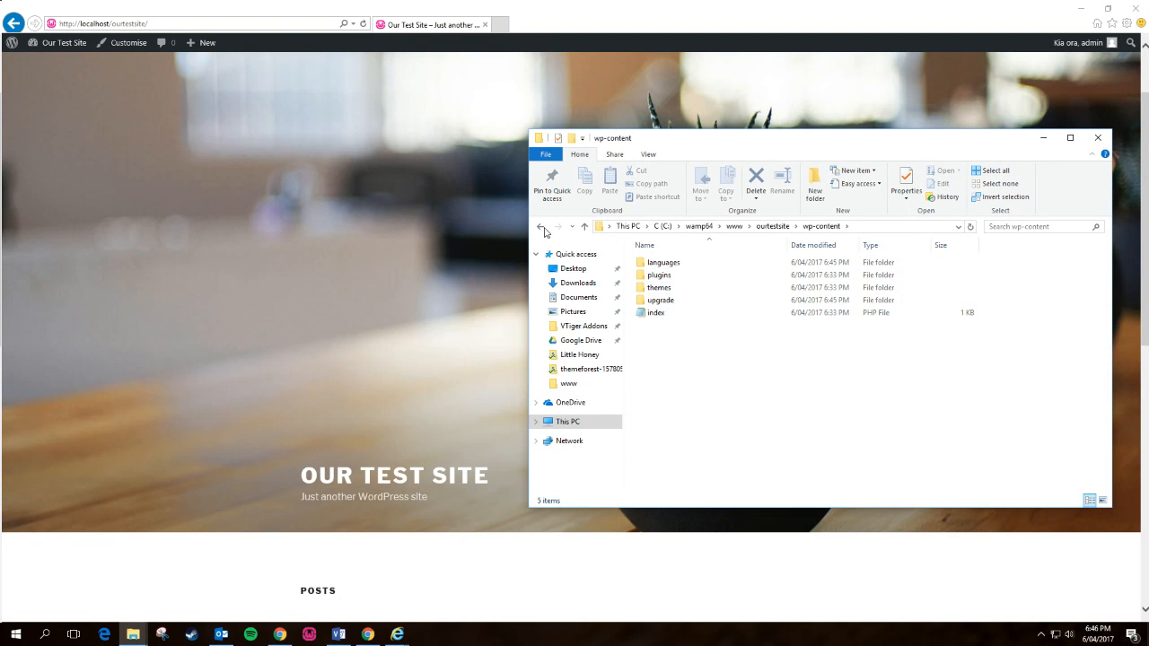
pyautogui.click(539, 227)
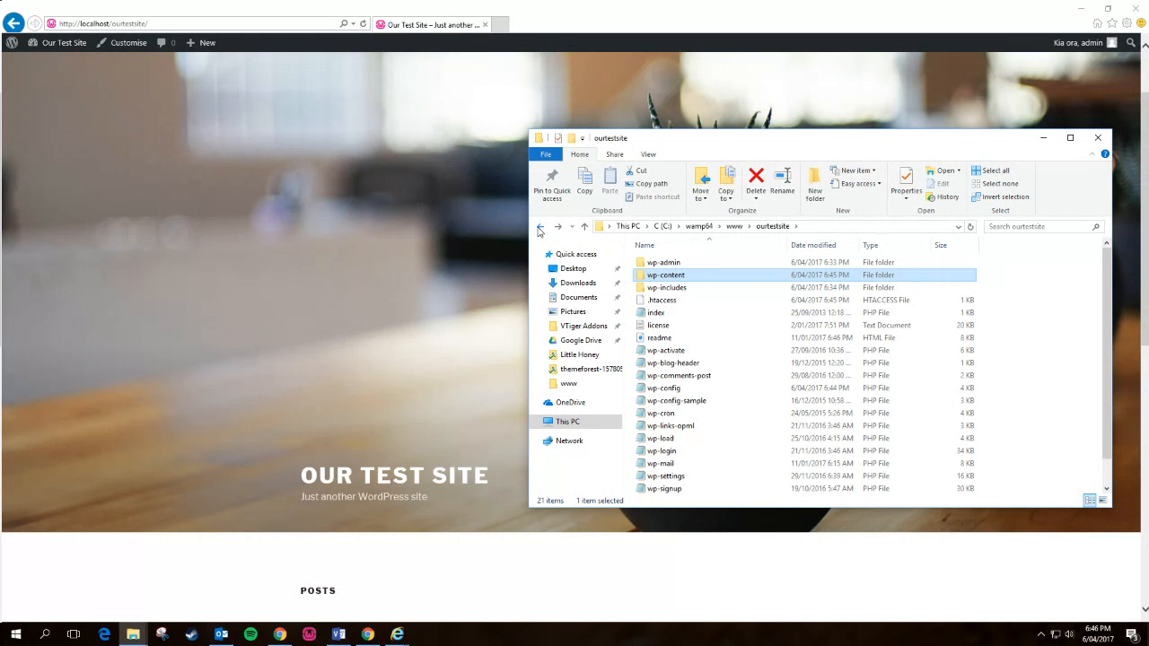
# - Minimize File Explorer and bring up Chrome's wordpress.org Download WordPress 4.7.3 page
pyautogui.click(1042, 138)
pyautogui.scroll(-5, 311, 283)
pyautogui.scroll(7, 311, 283)
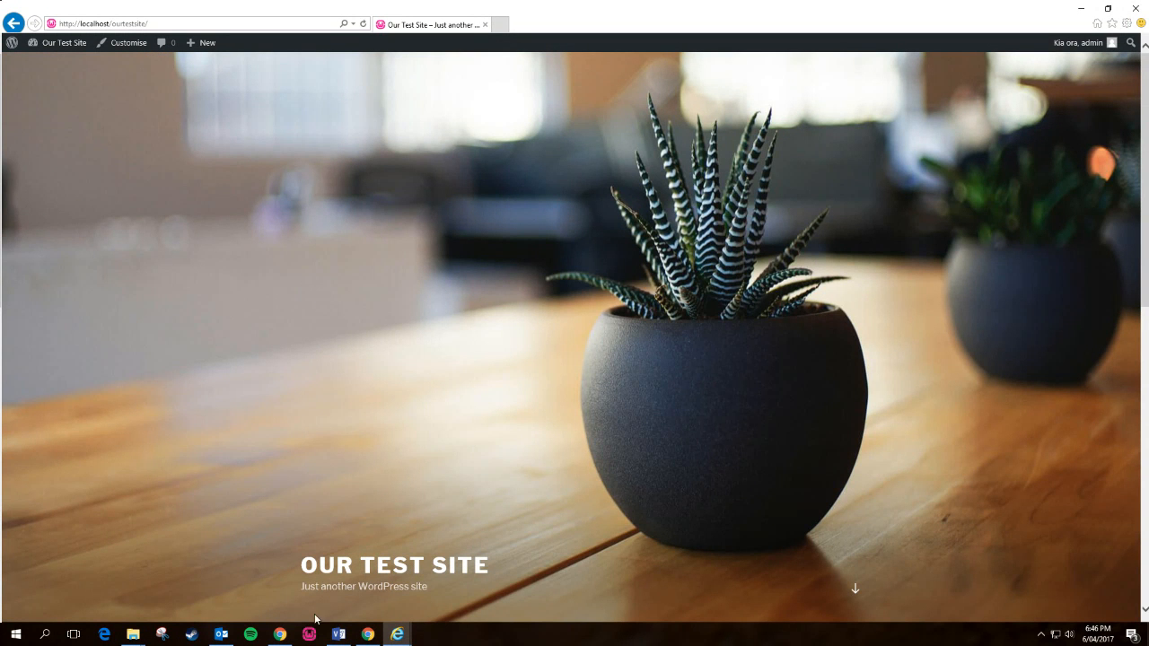
pyautogui.click(368, 633)
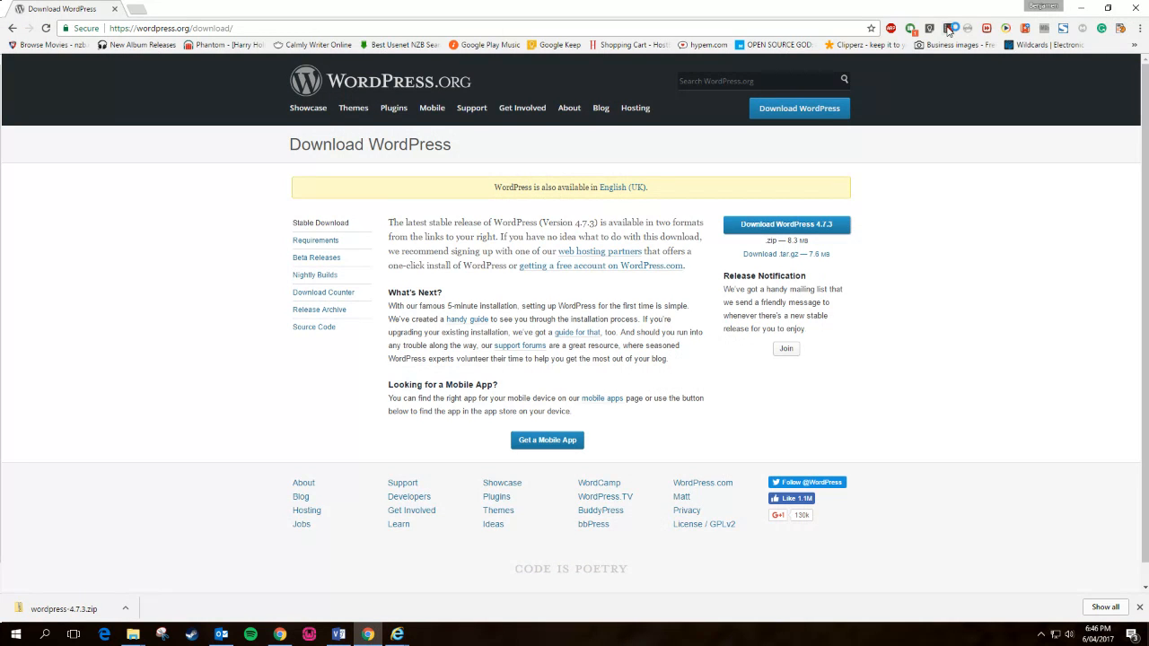